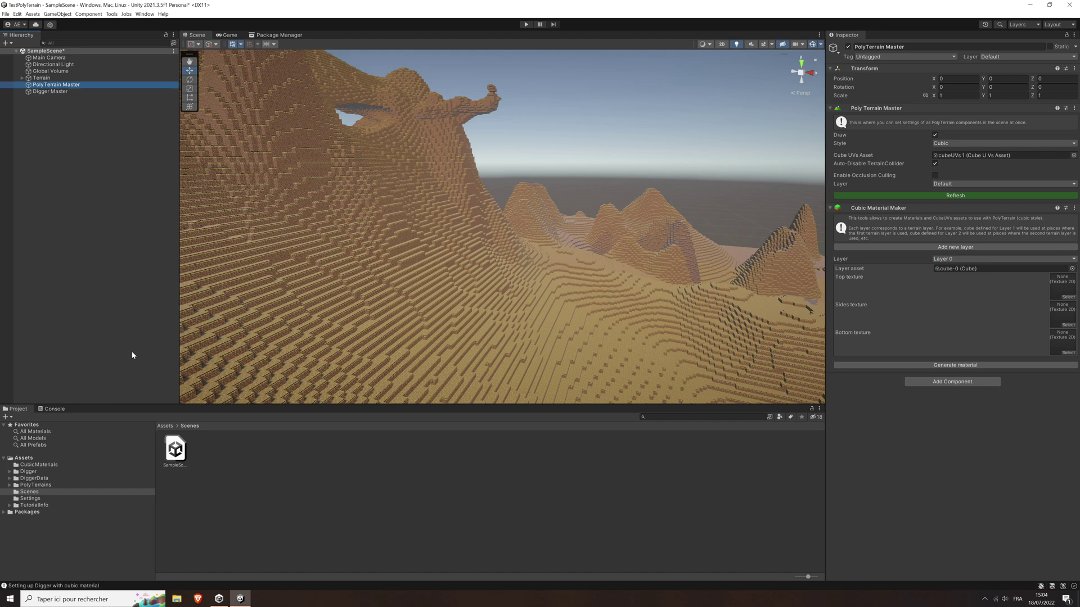
- Create a new untitled Basic (URP) scene, answering the unsaved-changes prompt
click(4, 14)
click(48, 23)
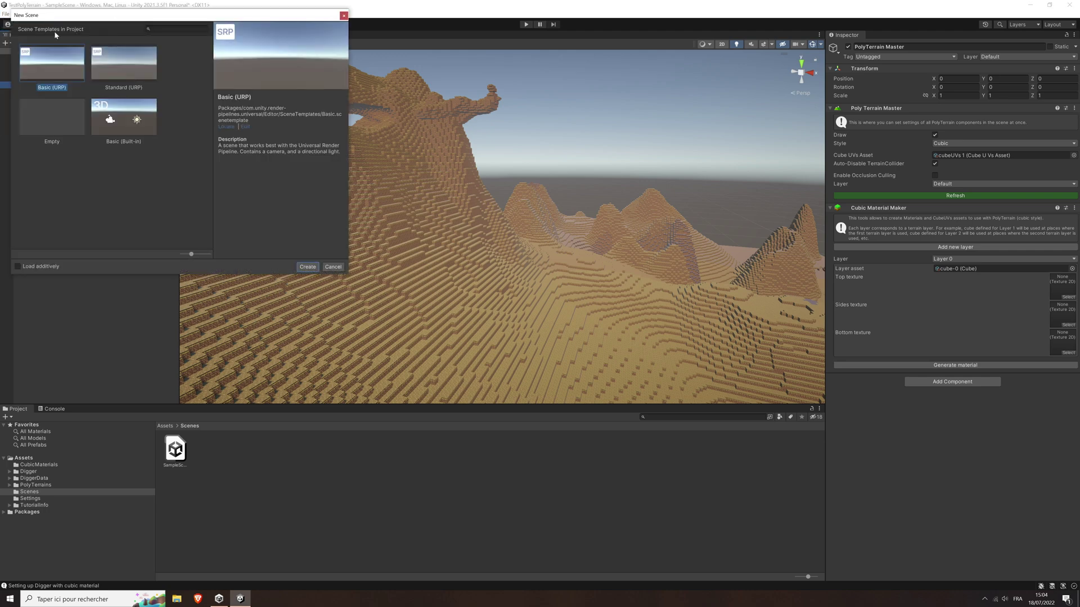
click(306, 268)
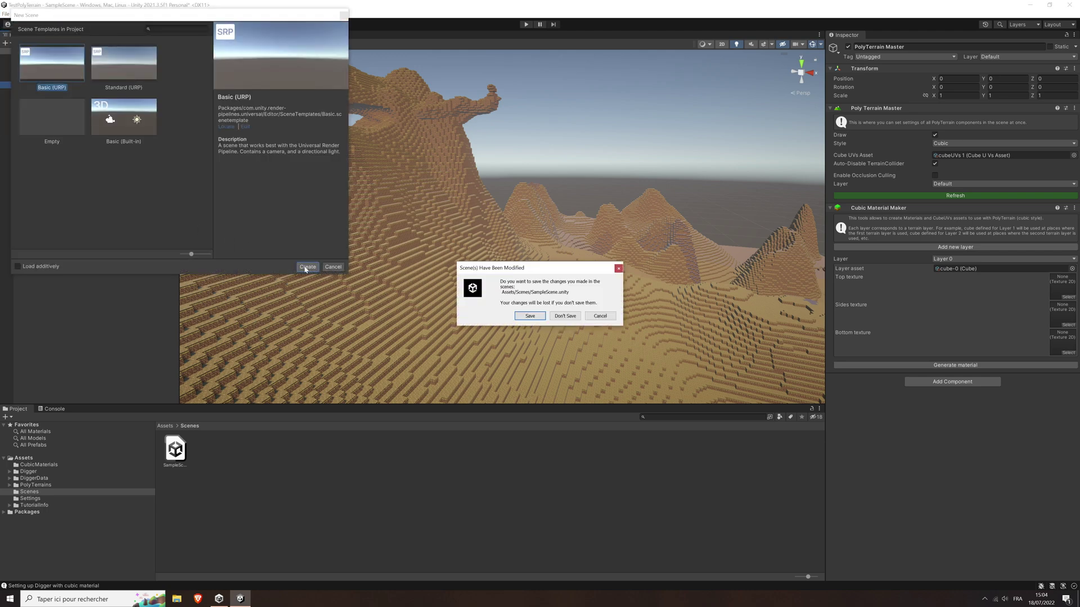
click(530, 315)
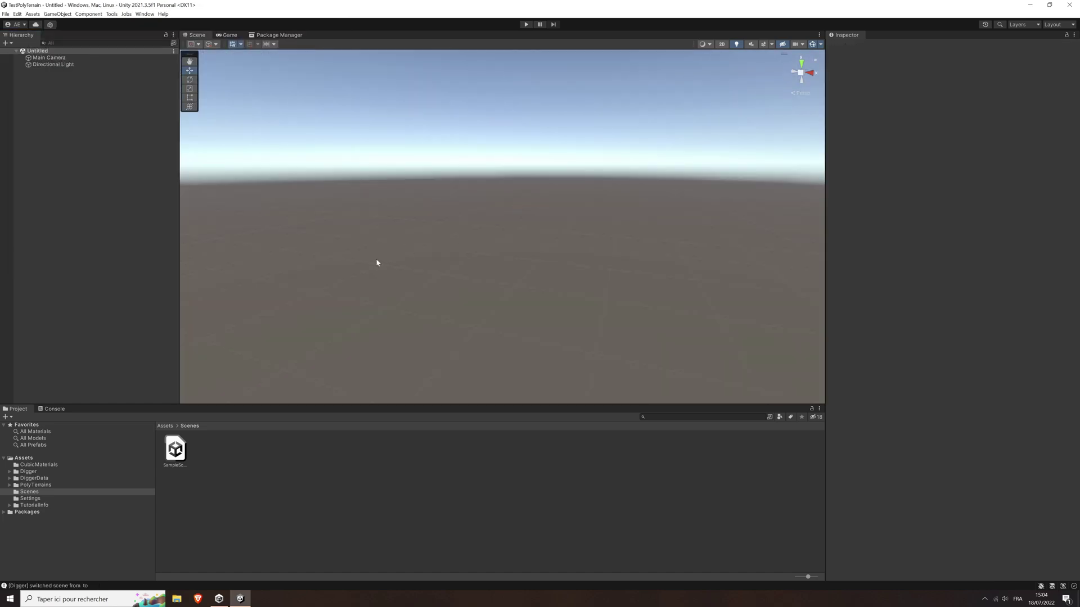
- Add a default Terrain object to the scene and select it
right_click(99, 105)
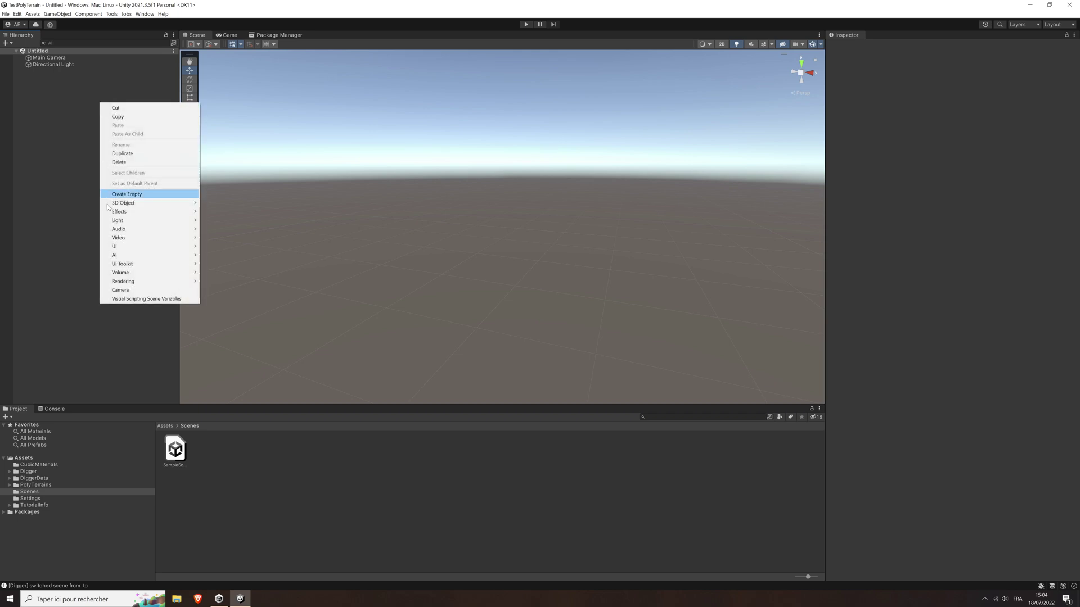
mouse_move(146, 207)
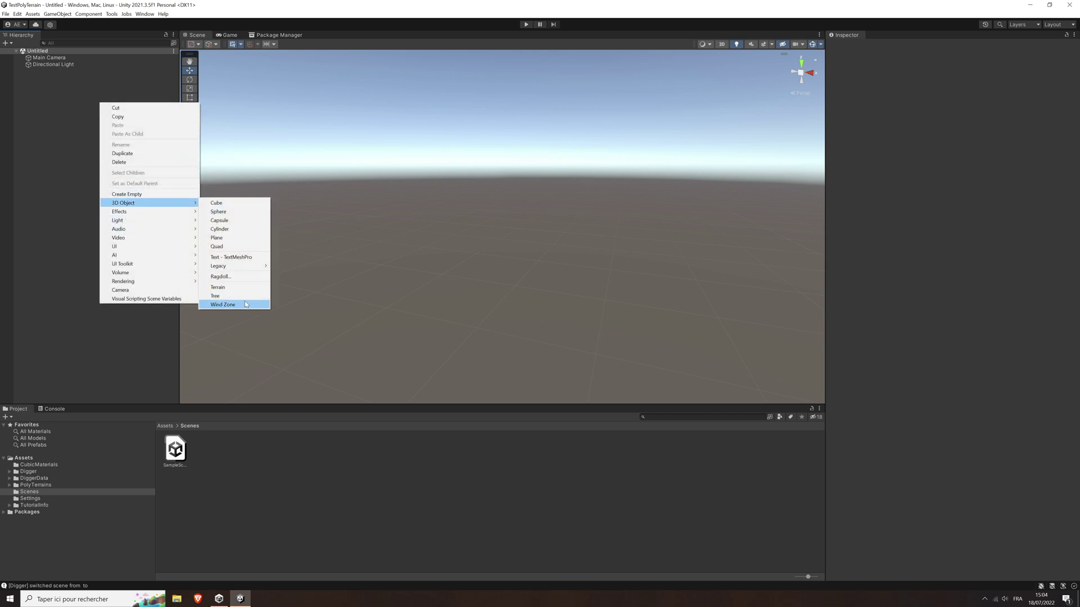
click(217, 288)
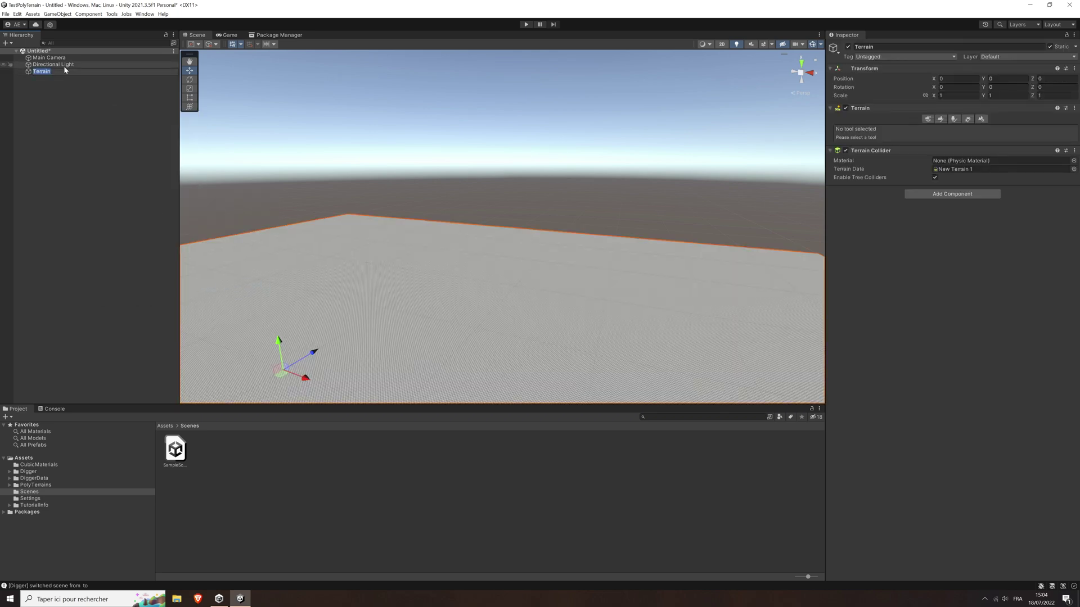
click(53, 88)
click(46, 73)
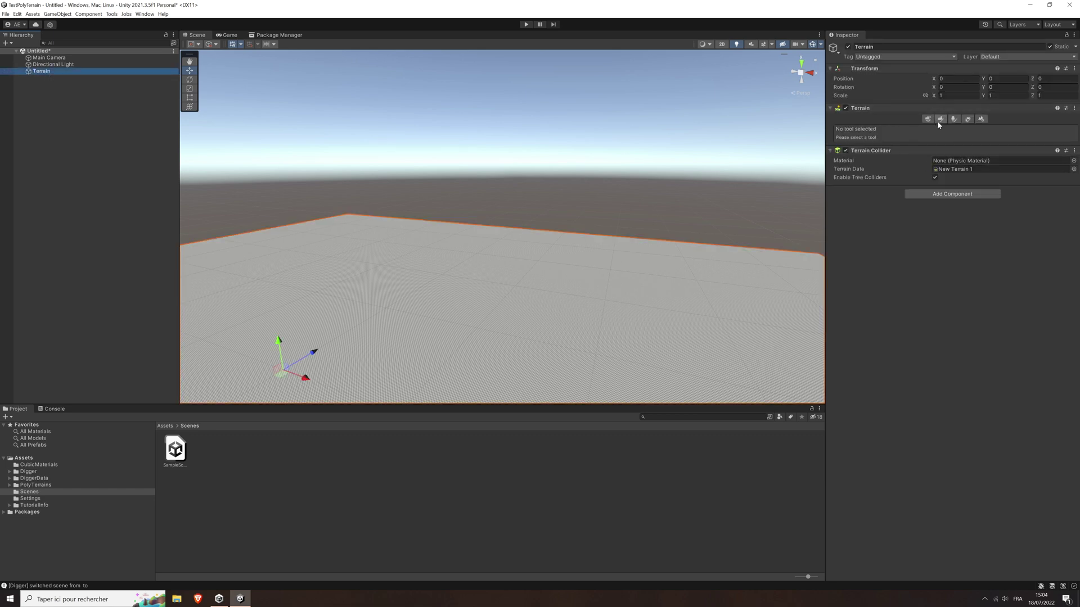
- Using Raise or Lower Terrain with a new brush, raise bumpy ridges across the middle
alt+drag(691, 191, 608, 221)
scroll(606, 222, down, 1)
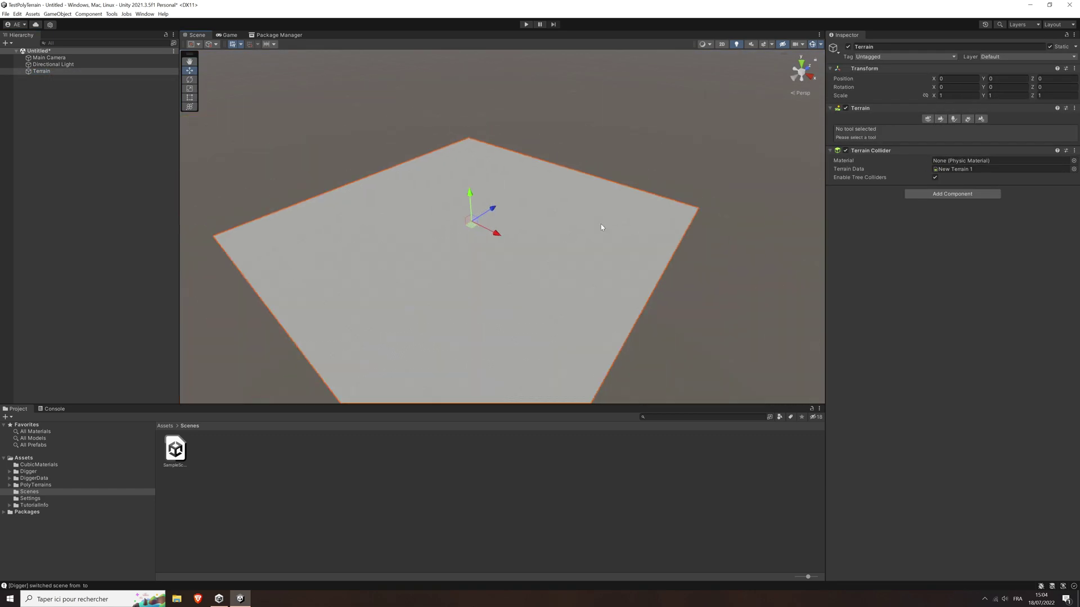
middle_drag(586, 226, 592, 219)
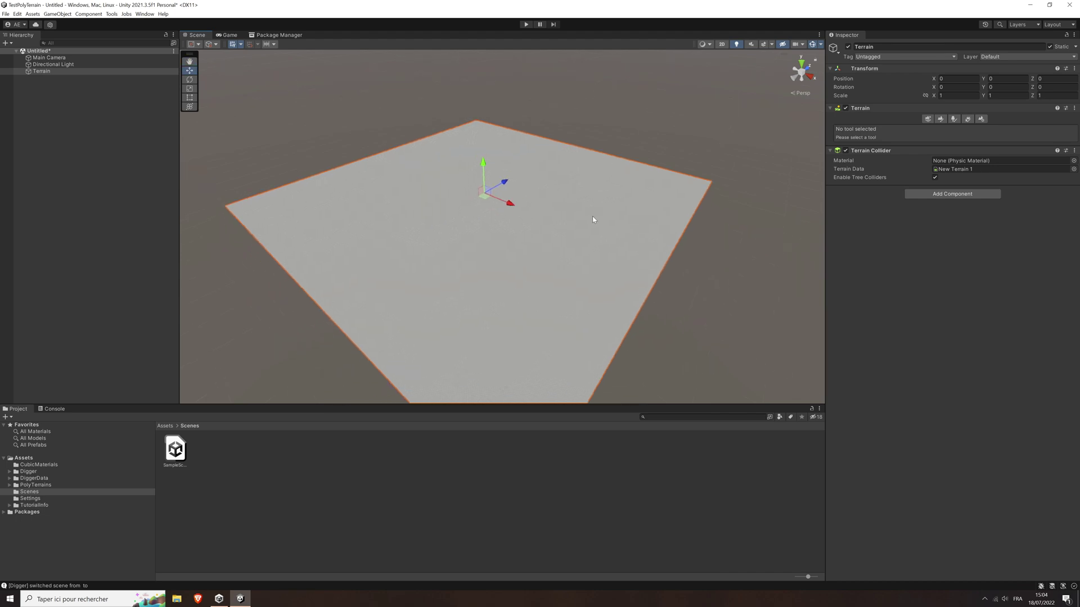
click(940, 119)
click(900, 128)
click(900, 137)
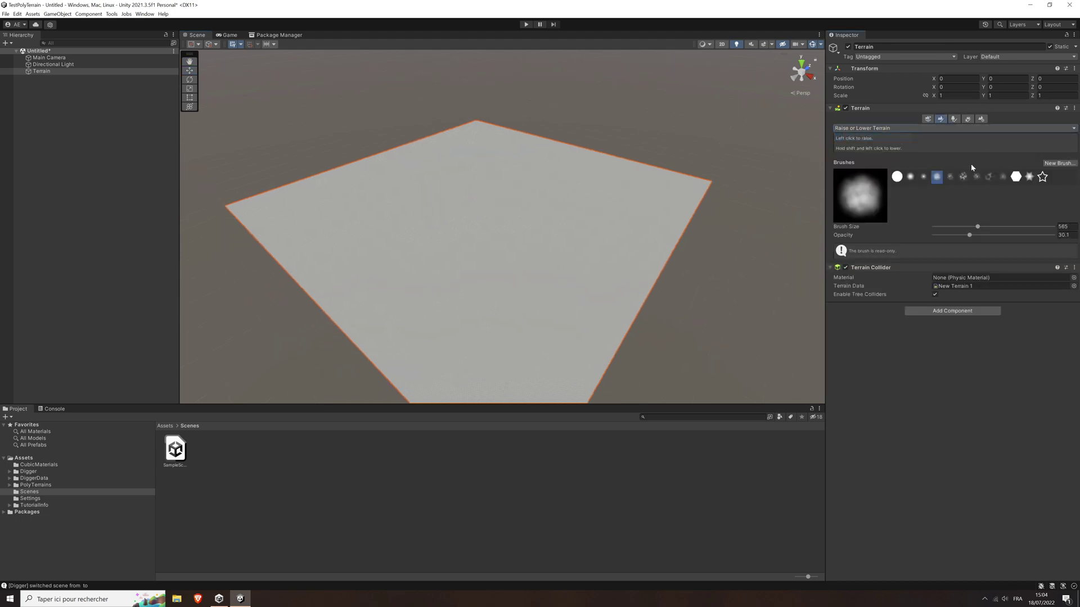
click(950, 177)
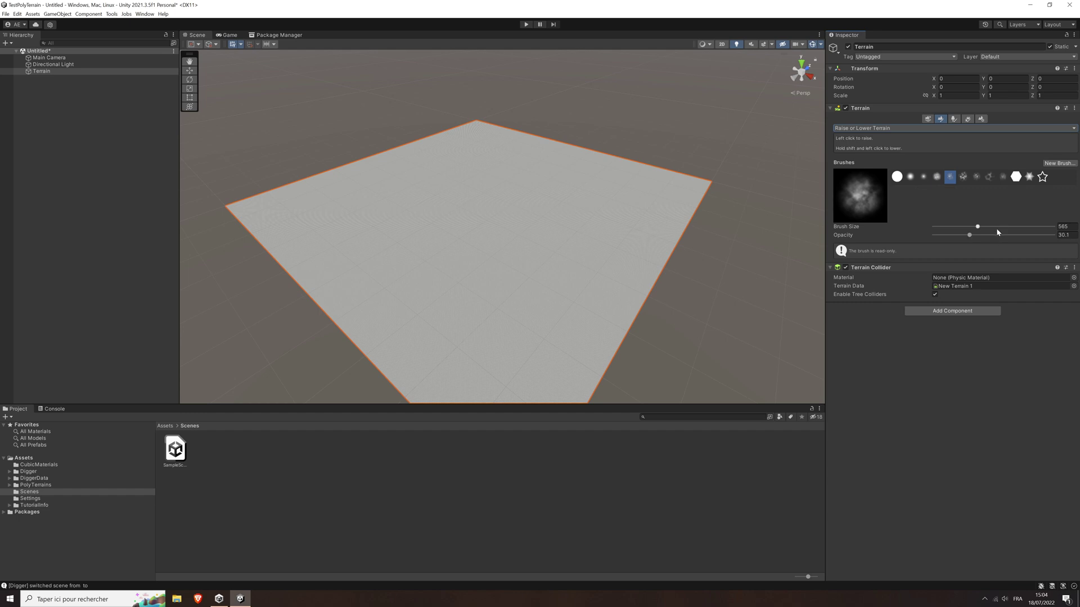
mouse_move(528, 204)
mouse_down()
mouse_move(374, 197)
mouse_move(458, 285)
mouse_move(566, 205)
mouse_move(477, 147)
mouse_move(485, 147)
mouse_move(373, 169)
mouse_move(672, 168)
mouse_up()
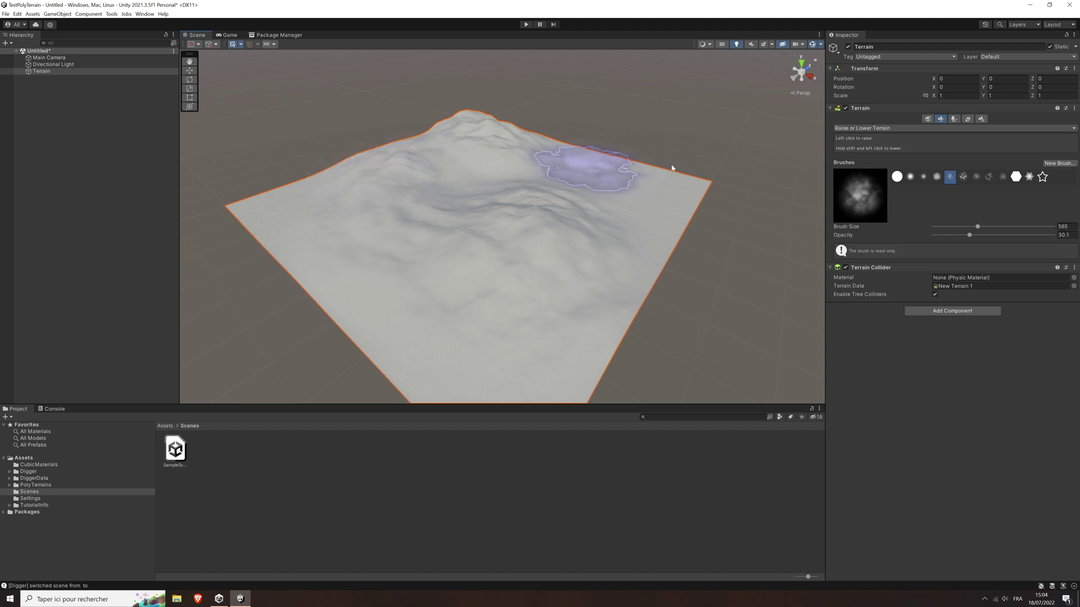
- With another brush at higher opacity, raise a tall mountain on the terrain's right side
click(976, 177)
drag(969, 235, 1007, 235)
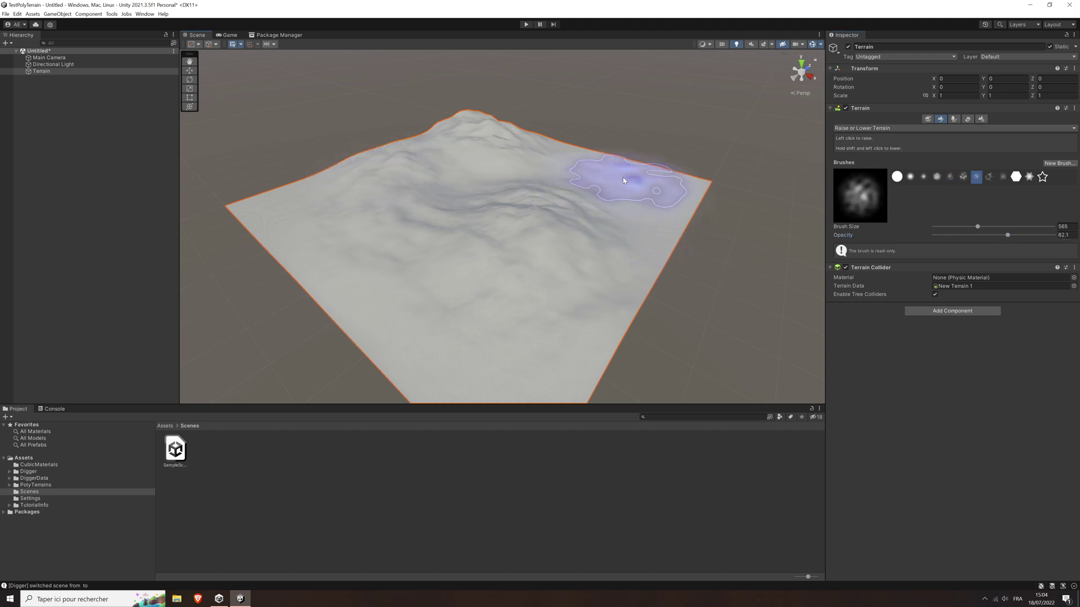
mouse_move(638, 180)
mouse_down()
mouse_move(566, 180)
mouse_move(614, 169)
mouse_move(560, 251)
mouse_move(585, 212)
mouse_move(458, 156)
mouse_up()
scroll(550, 157, up, 5)
middle_drag(550, 157, 599, 153)
scroll(598, 153, down, 5)
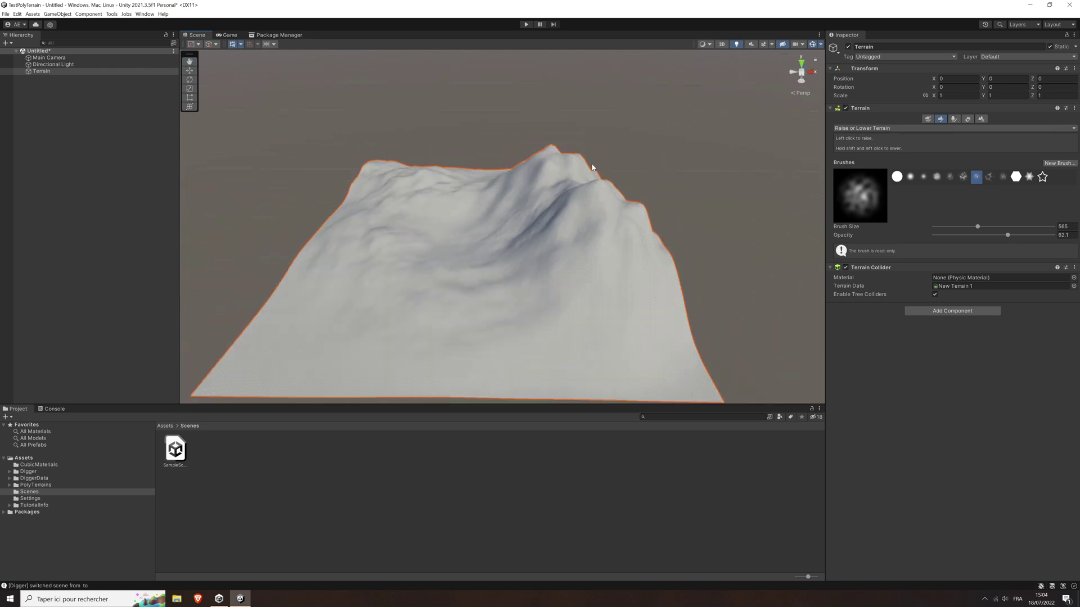
click(942, 128)
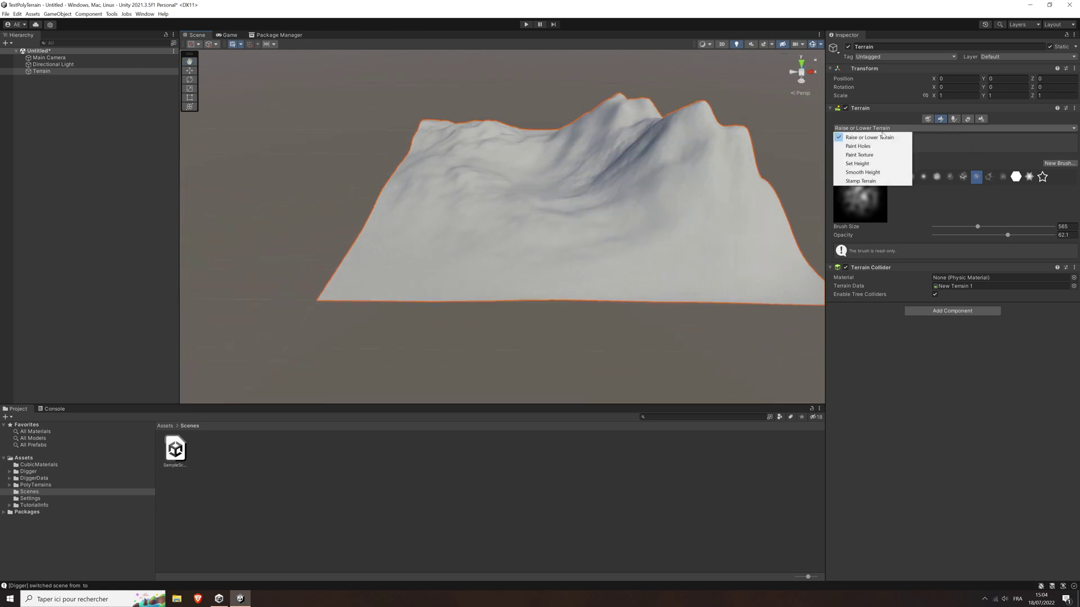
- In Paint Texture mode, add the Green terrain layer so the whole terrain turns green
click(900, 155)
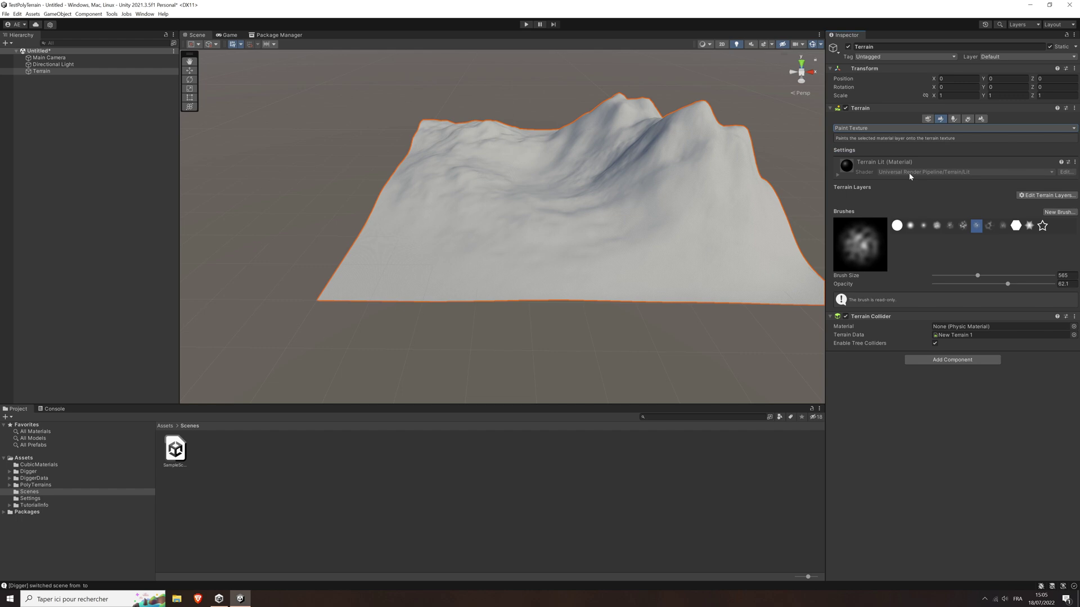
click(1050, 195)
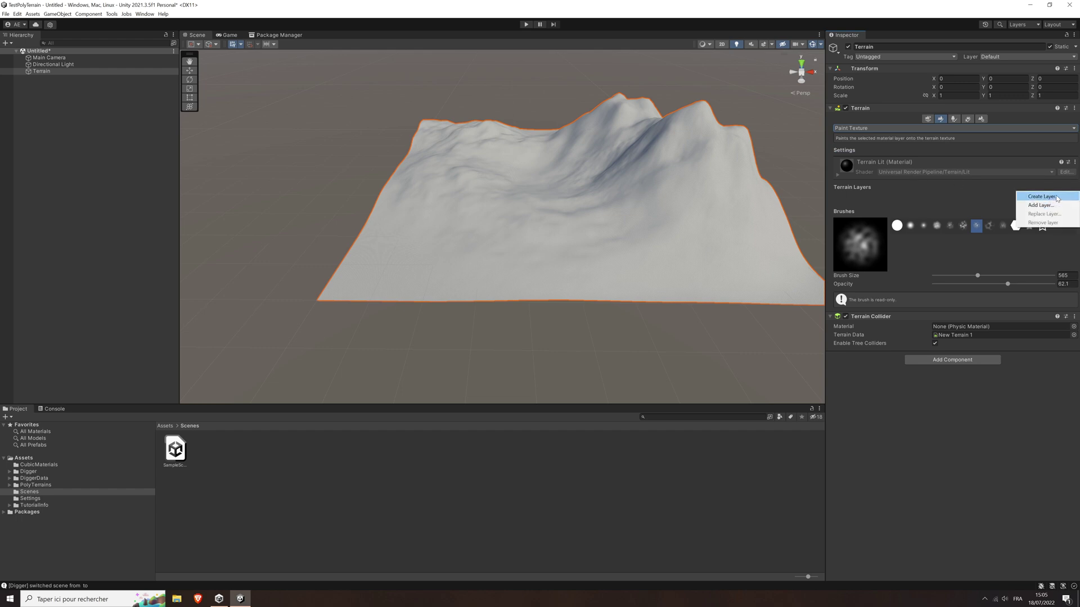
click(1068, 205)
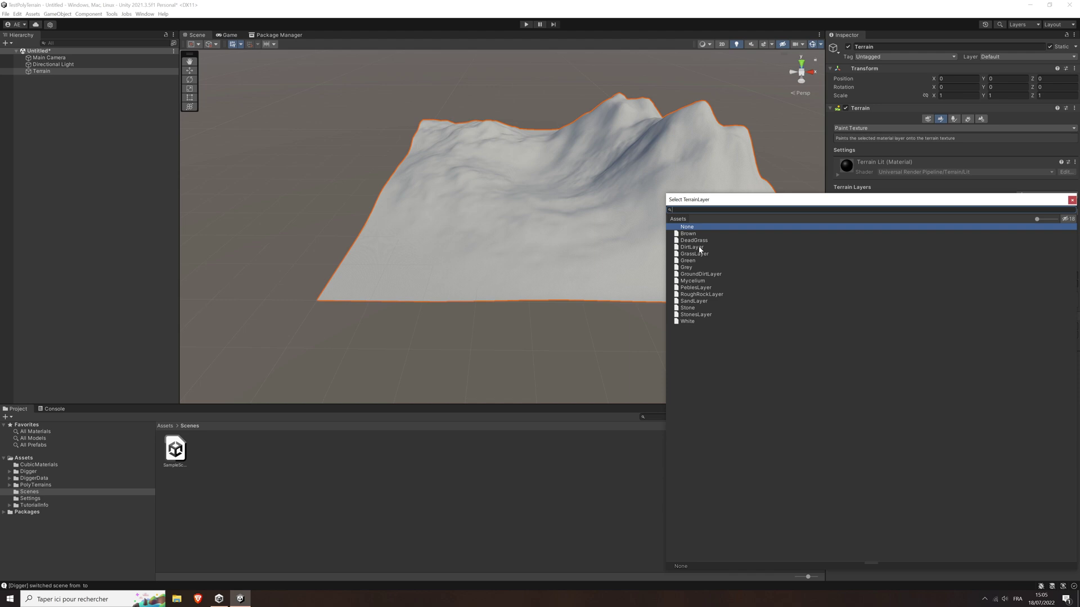
click(693, 262)
double_click(694, 262)
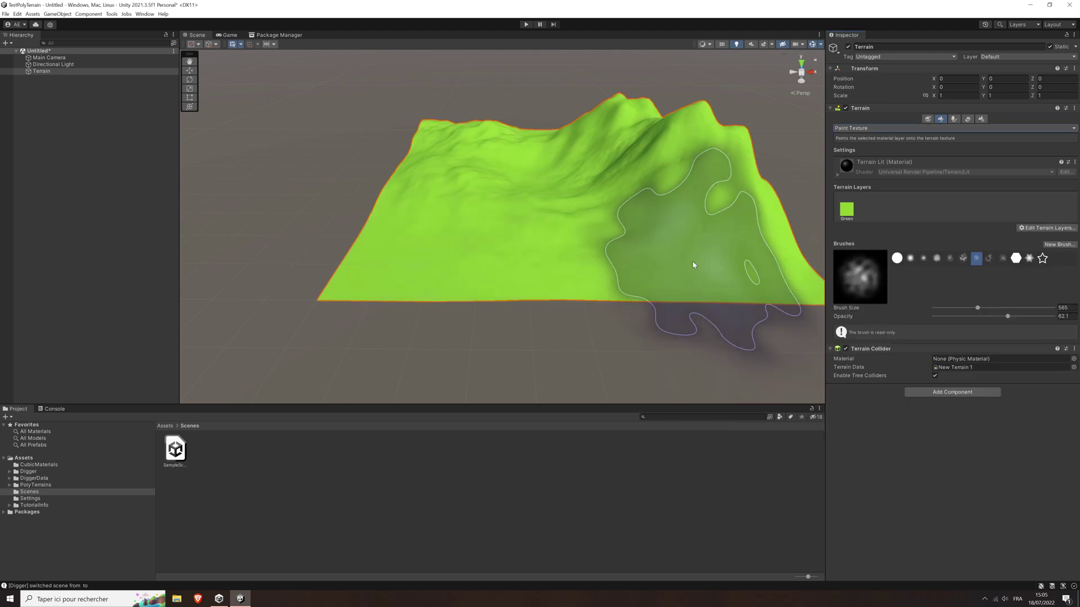
mouse_move(693, 265)
alt+mouse_down()
mouse_move(646, 193)
mouse_move(632, 217)
mouse_move(677, 234)
mouse_move(630, 223)
mouse_move(651, 238)
alt+mouse_up()
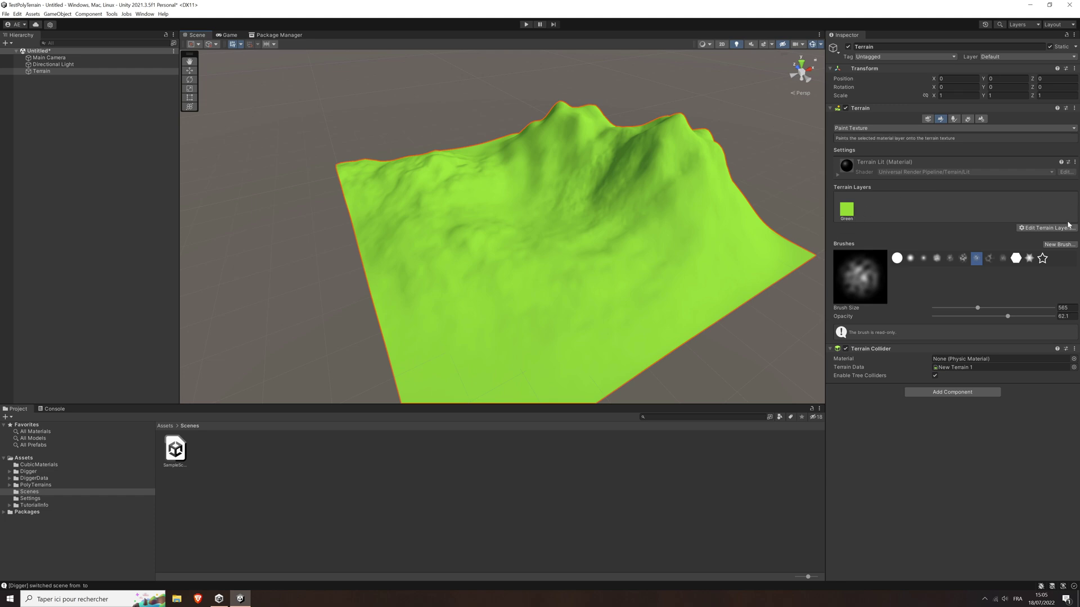
- Add the Grey terrain layer and select it for painting
click(1048, 228)
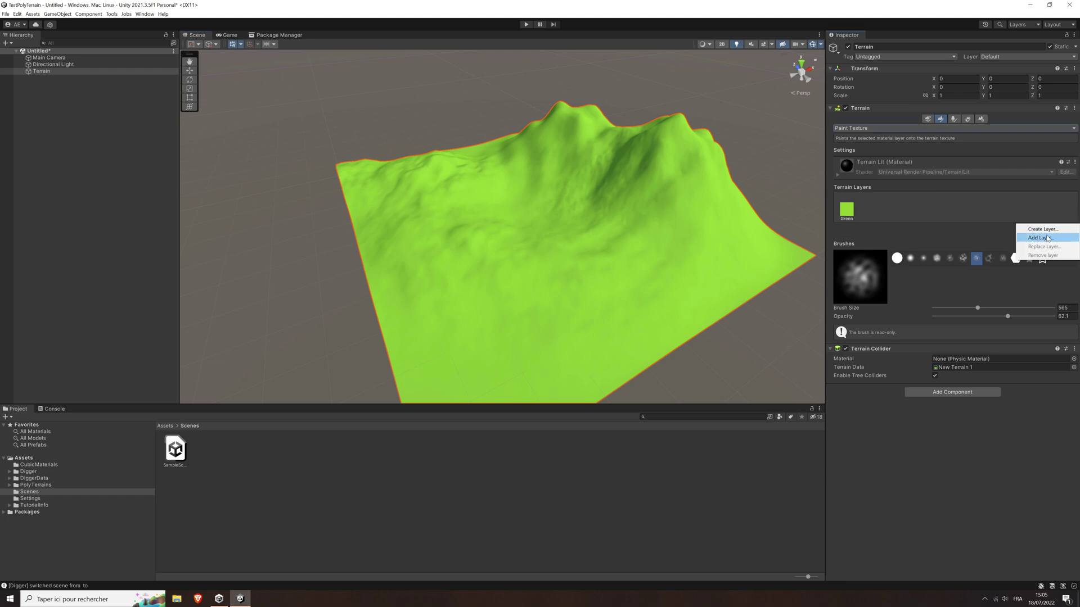
click(1038, 238)
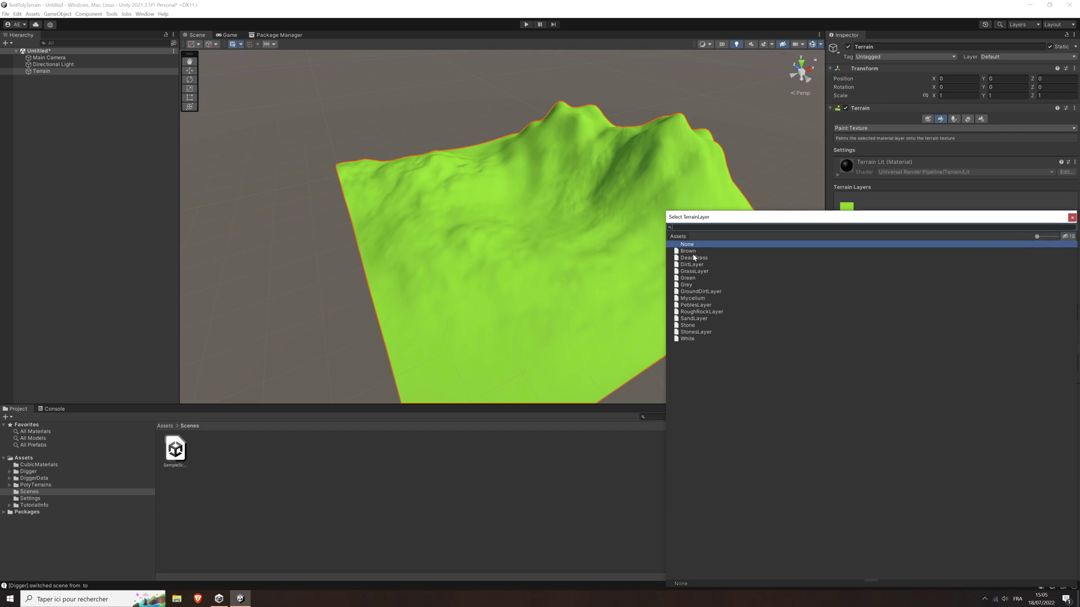
double_click(687, 285)
click(871, 210)
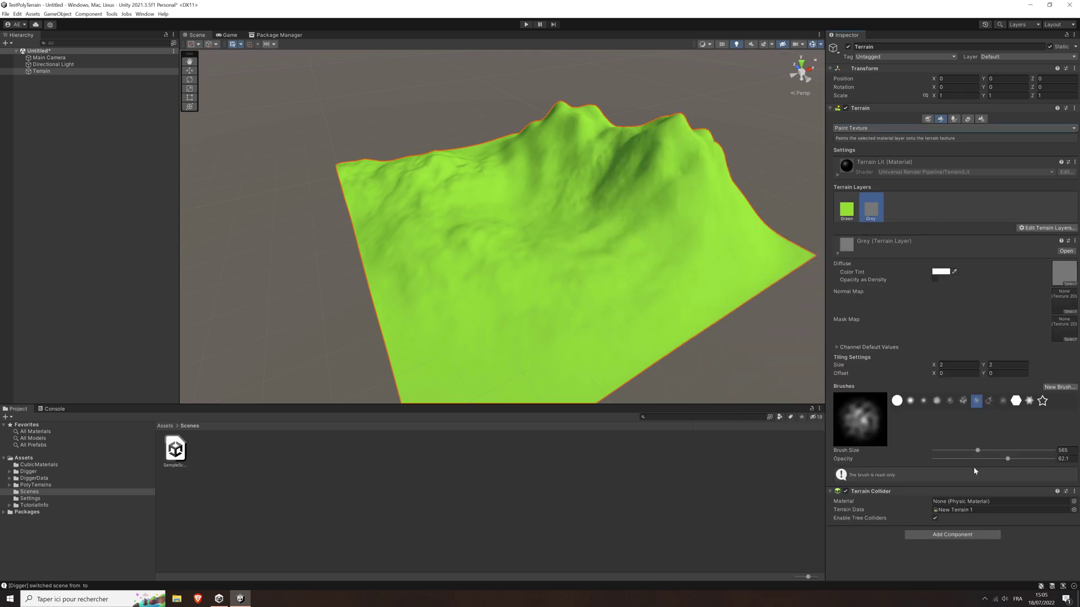
- At 22.8 opacity, paint grey over the mountain peak and down its flanks
click(962, 459)
mouse_move(625, 219)
mouse_down()
mouse_move(602, 198)
mouse_move(670, 159)
mouse_move(585, 125)
mouse_move(740, 275)
mouse_up()
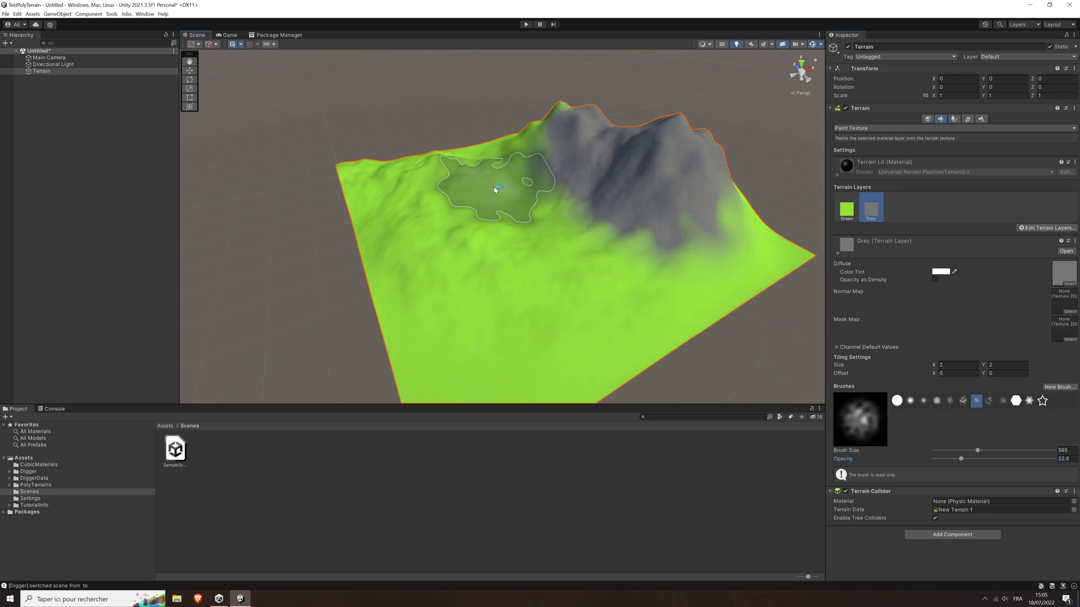
mouse_move(494, 187)
middle_down()
mouse_move(479, 193)
mouse_move(579, 212)
mouse_move(511, 241)
middle_up()
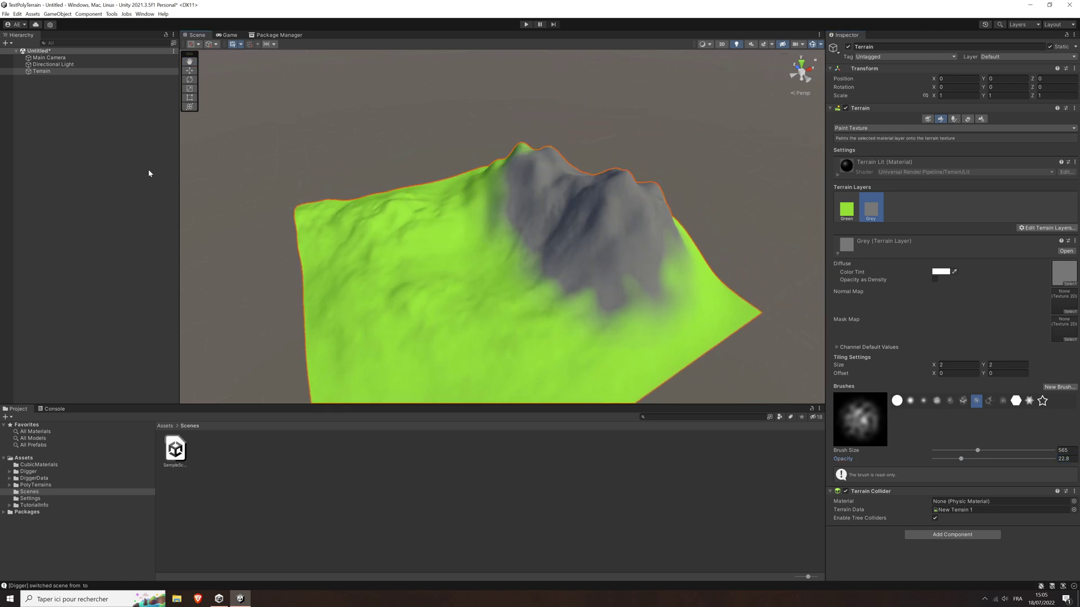
mouse_move(498, 241)
mouse_down()
mouse_move(605, 248)
mouse_move(506, 277)
mouse_move(613, 274)
mouse_up()
click(69, 107)
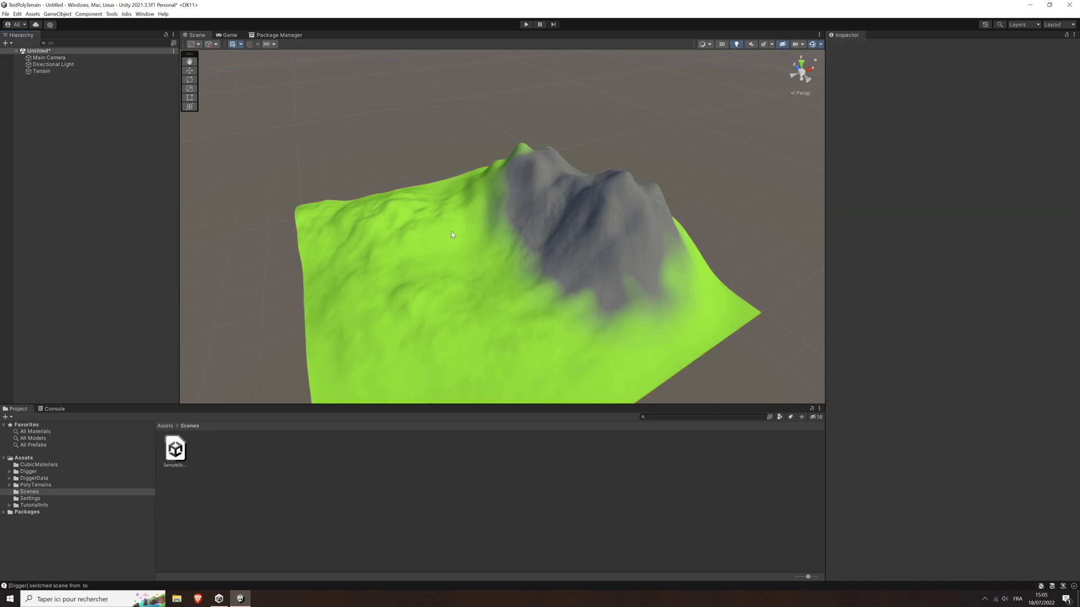
middle_drag(496, 272, 497, 253)
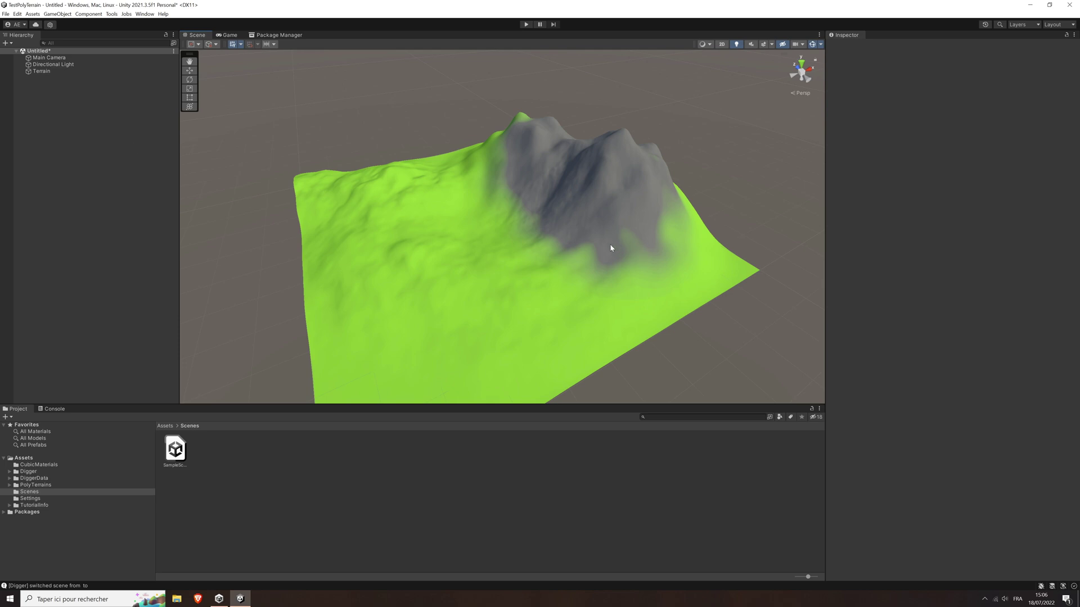
scroll(610, 245, up, 8)
right_drag(607, 246, 532, 220)
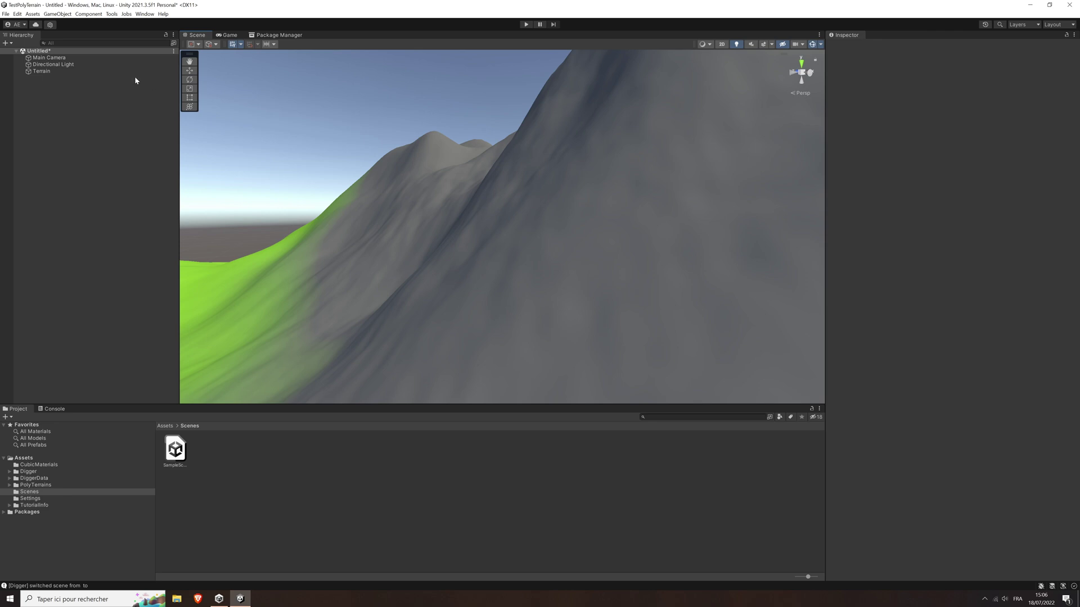
click(111, 14)
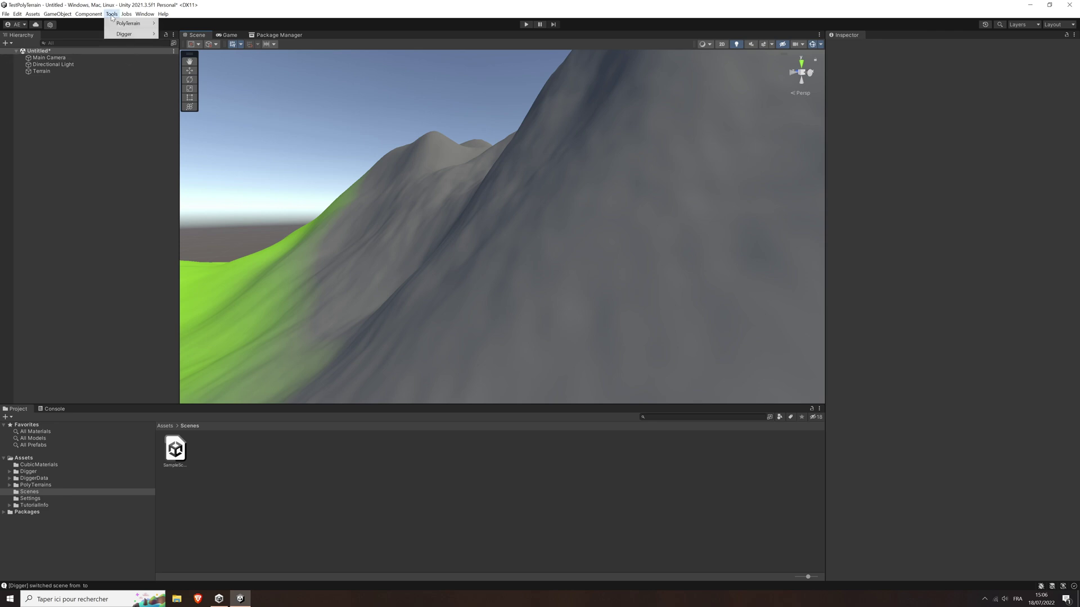
mouse_move(135, 23)
click(176, 23)
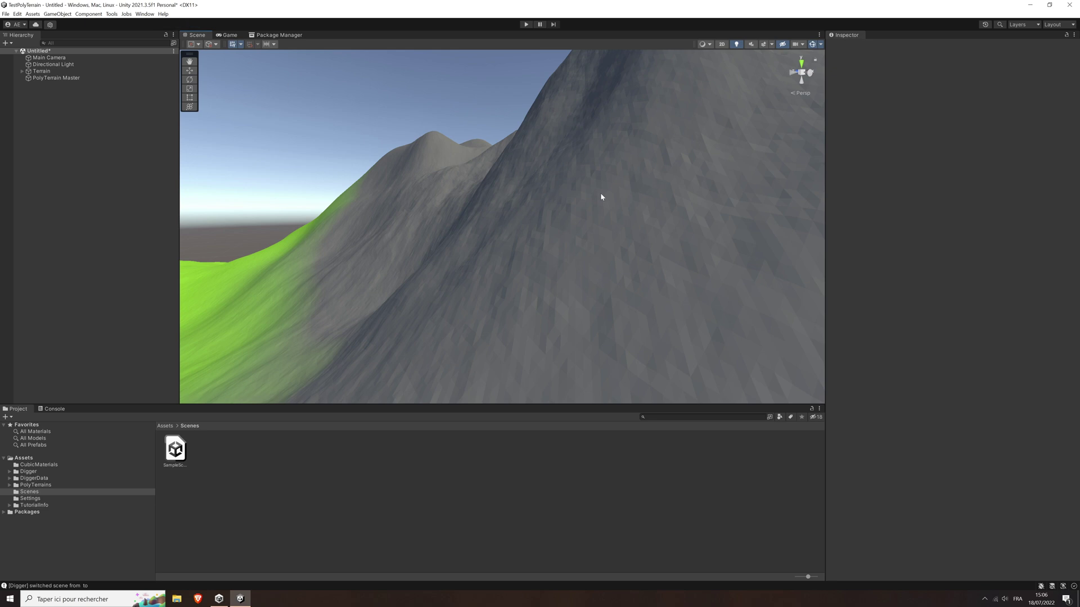
scroll(514, 289, down, 5)
scroll(484, 244, up, 8)
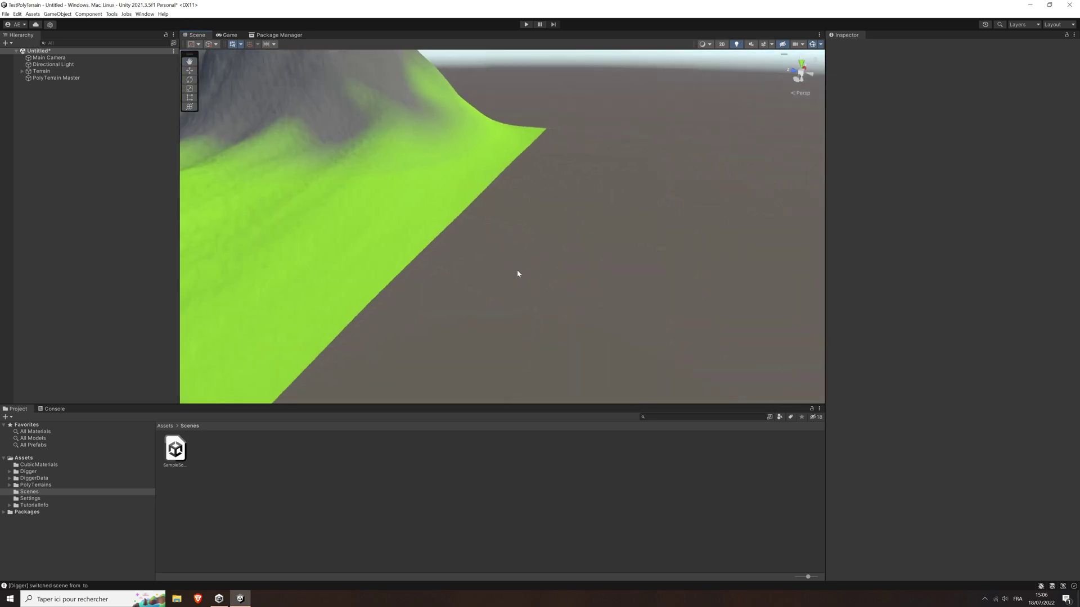
middle_drag(517, 268, 505, 256)
right_drag(504, 255, 460, 246)
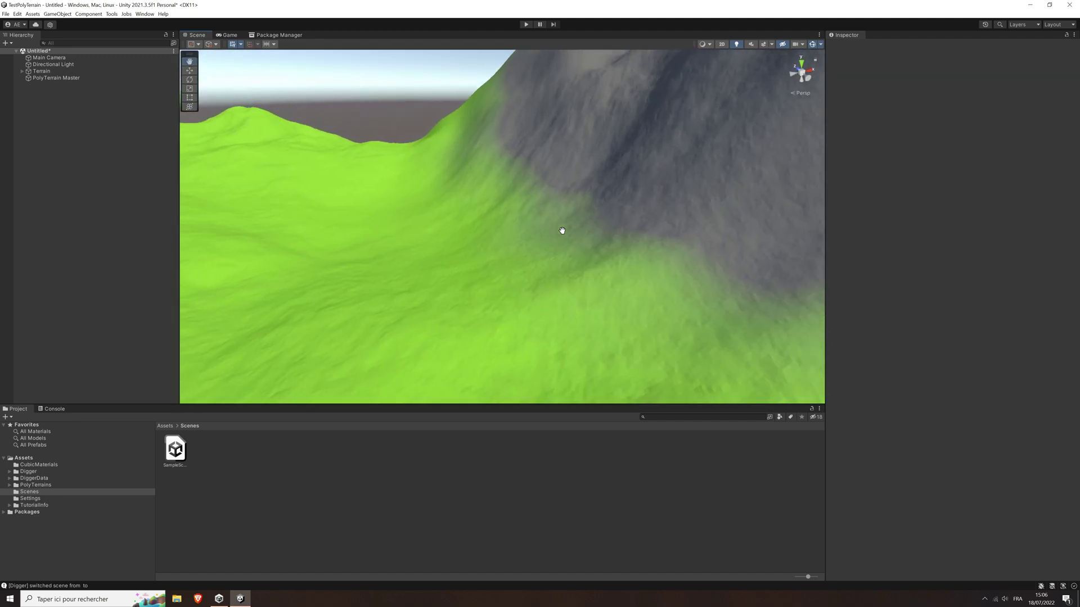
scroll(562, 230, up, 10)
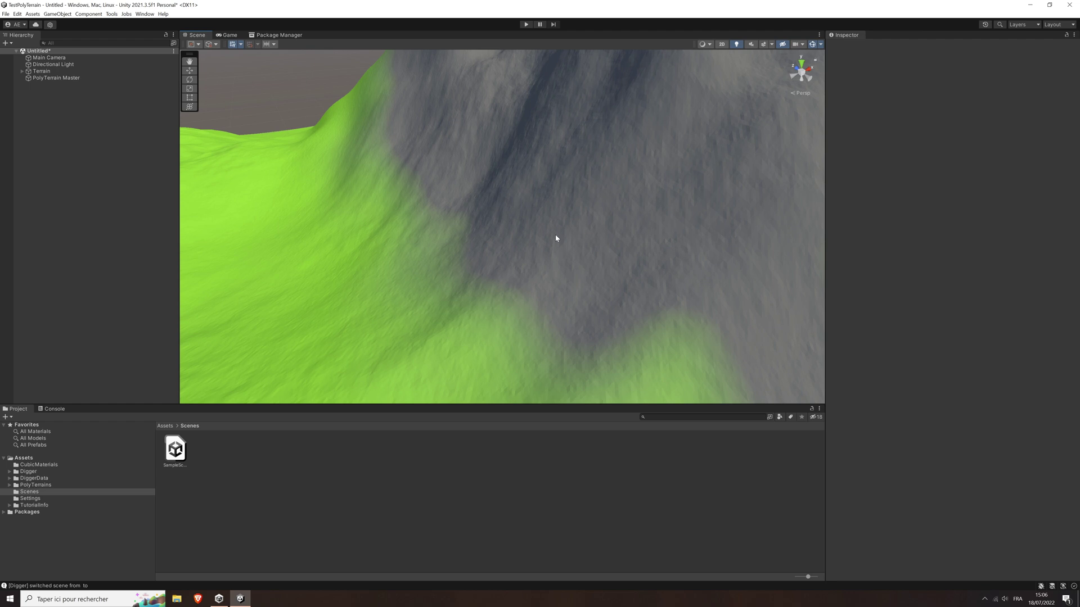
scroll(556, 238, down, 10)
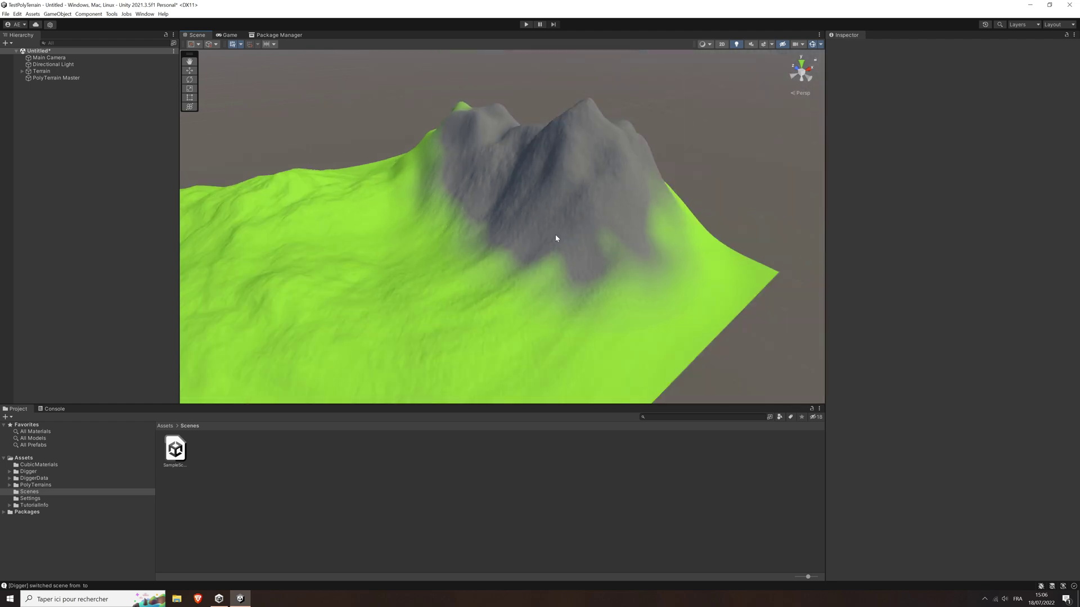
scroll(478, 237, up, 5)
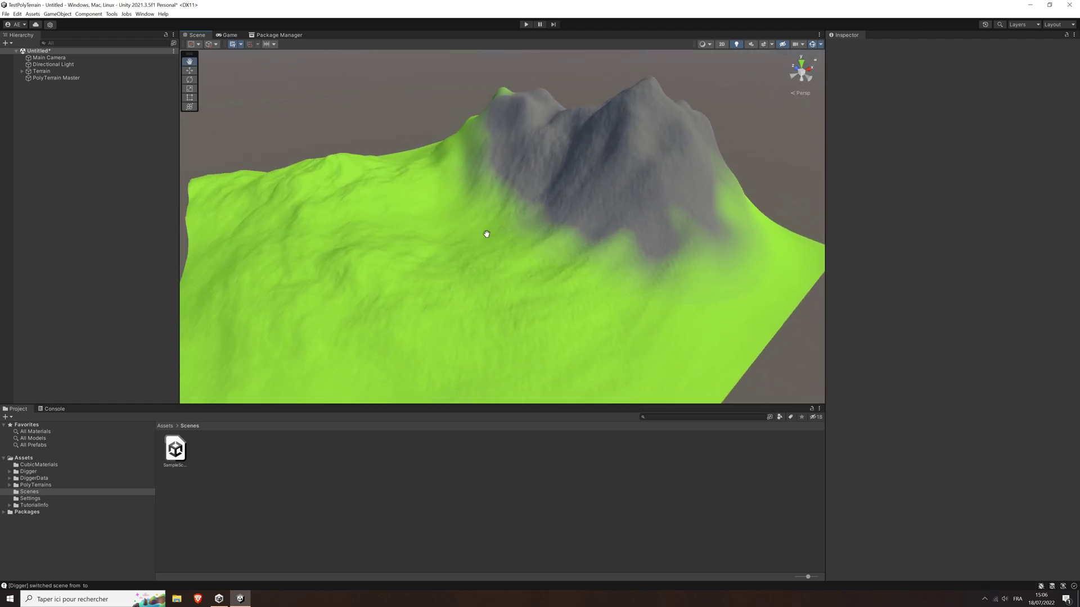
right_drag(489, 228, 514, 229)
scroll(514, 228, up, 5)
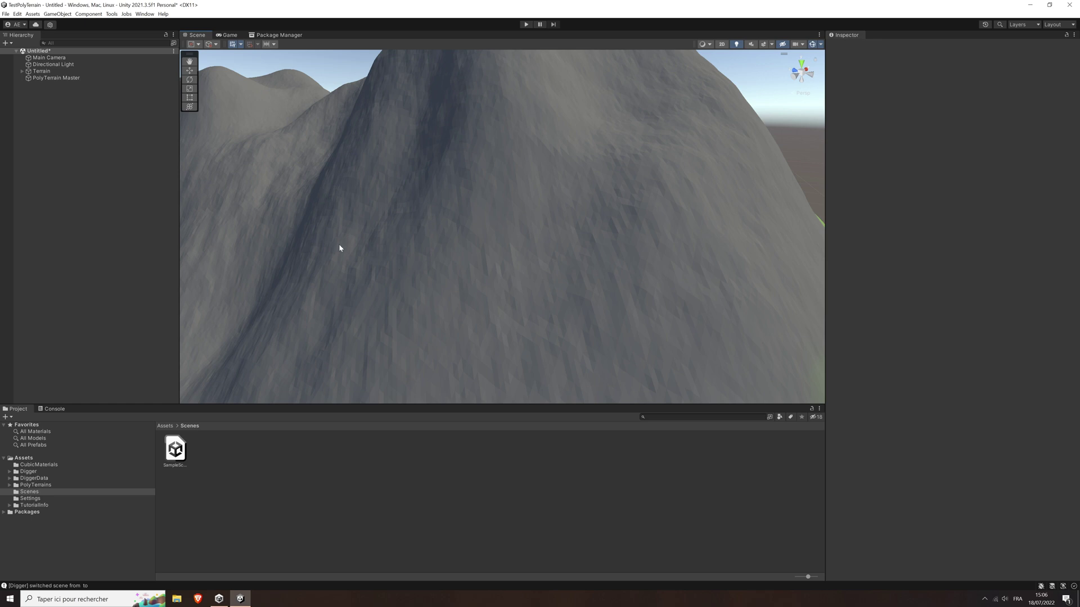
scroll(364, 256, down, 10)
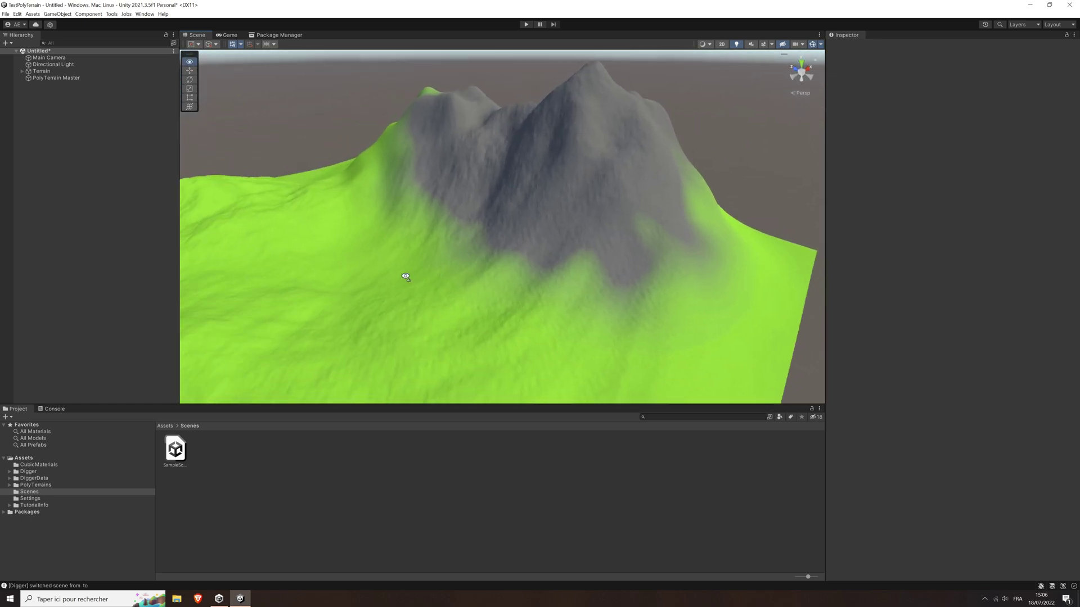
- Select PolyTerrain Master, view from higher up, and toggle its Draw option off and back on
click(55, 78)
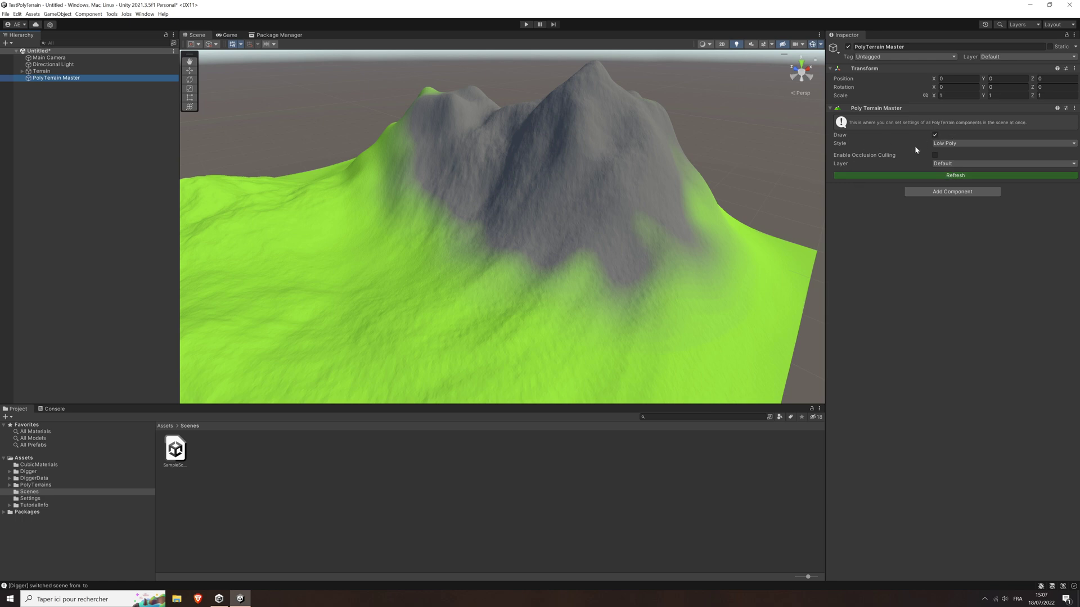
alt+drag(647, 190, 608, 206)
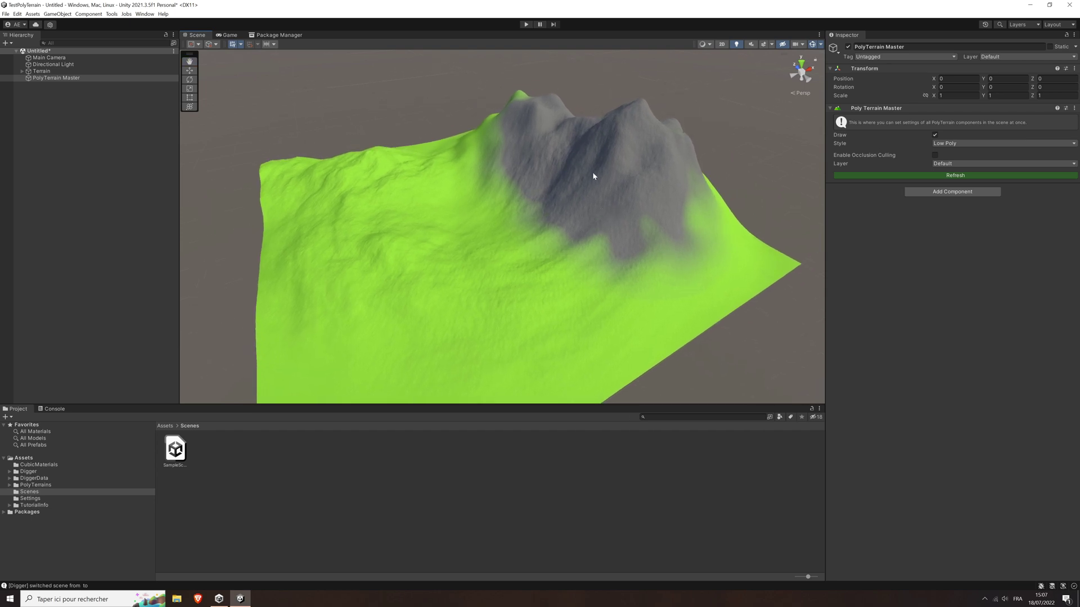
click(935, 137)
click(935, 136)
click(41, 72)
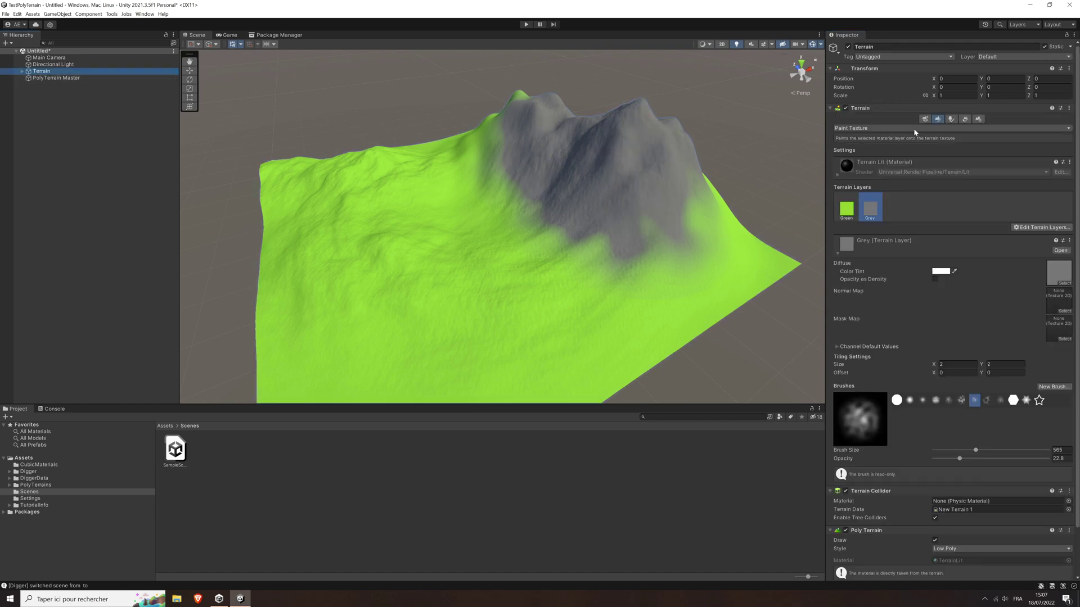
scroll(952, 282, down, 3)
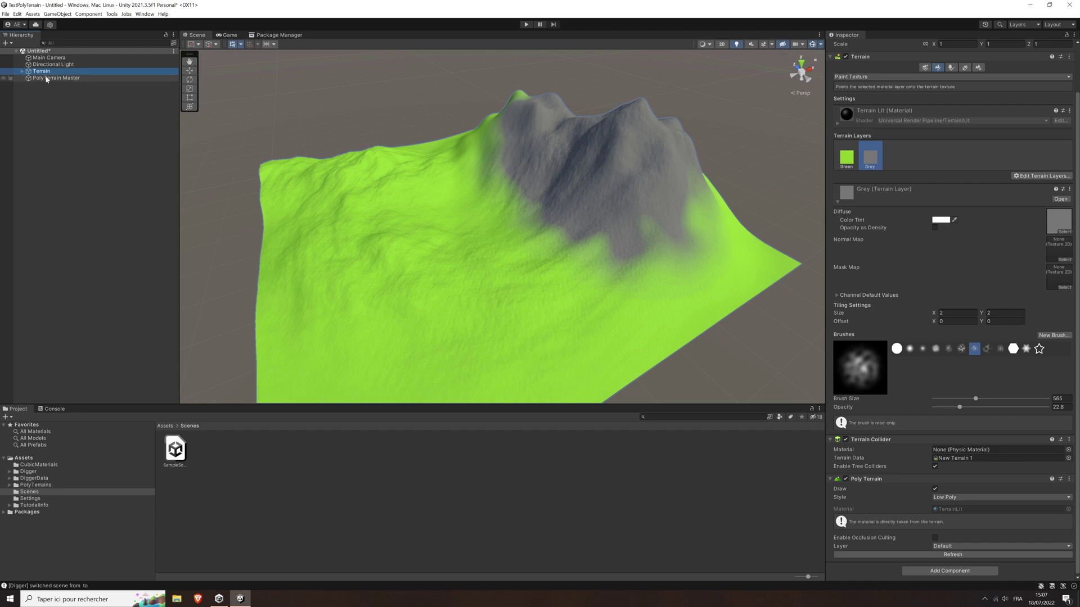
click(64, 79)
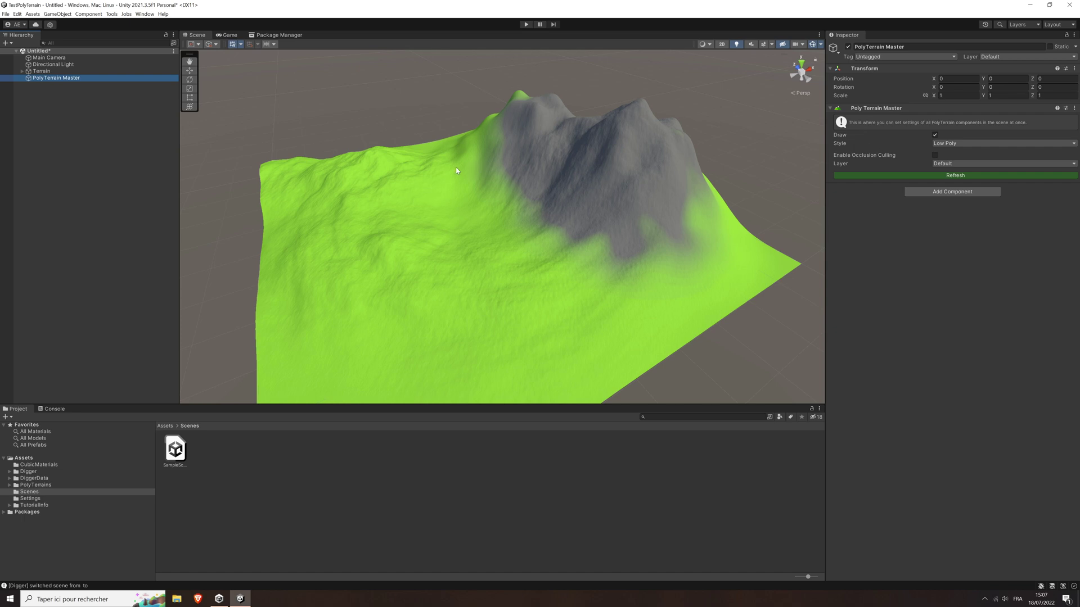
click(35, 72)
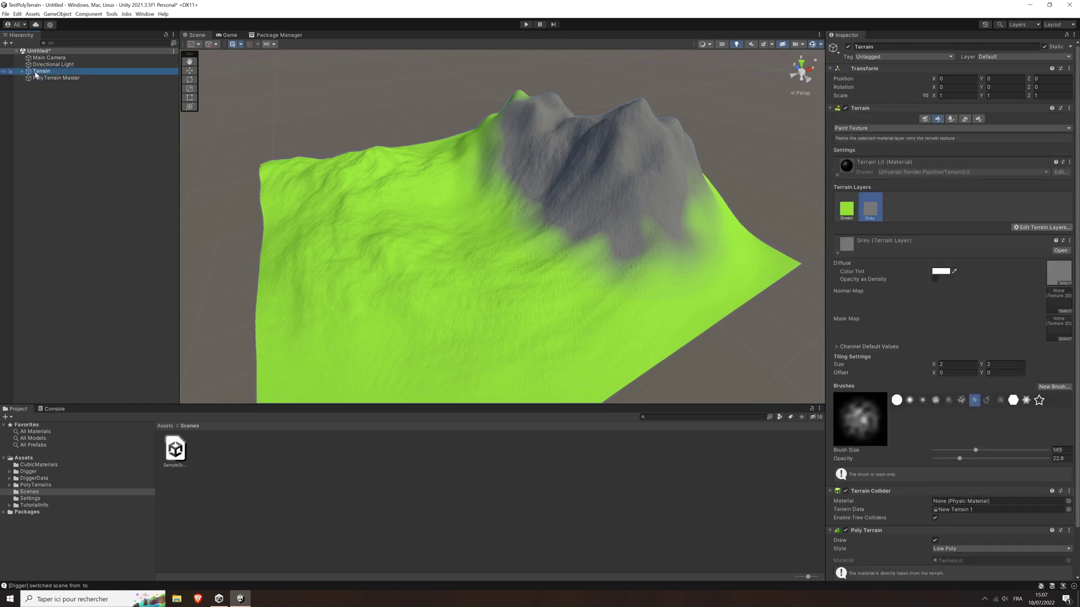
click(83, 80)
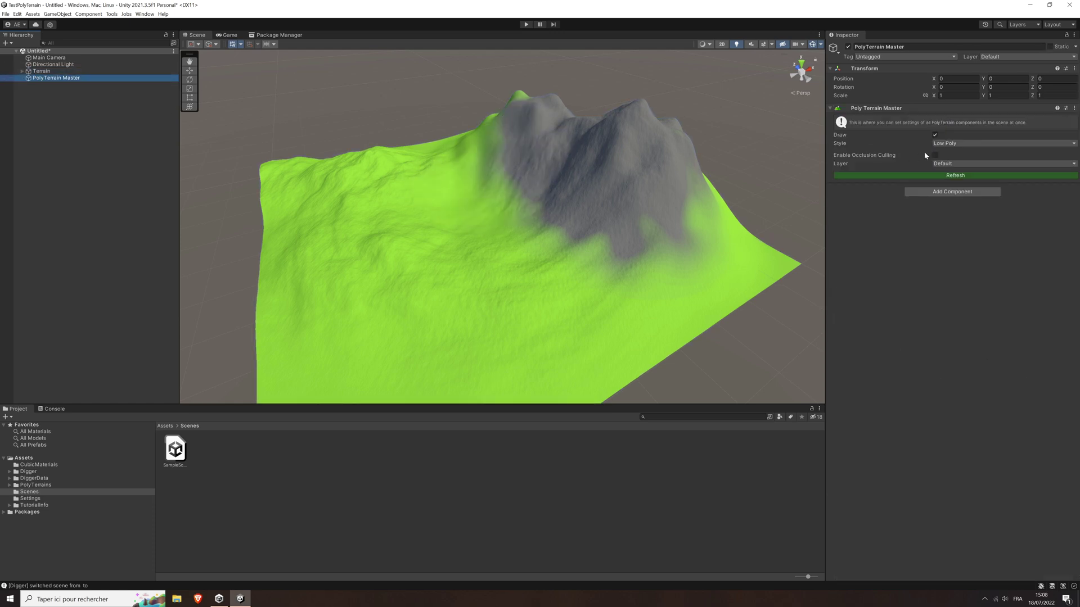
- Change the PolyTerrain Master style to Cubic
click(954, 143)
click(962, 162)
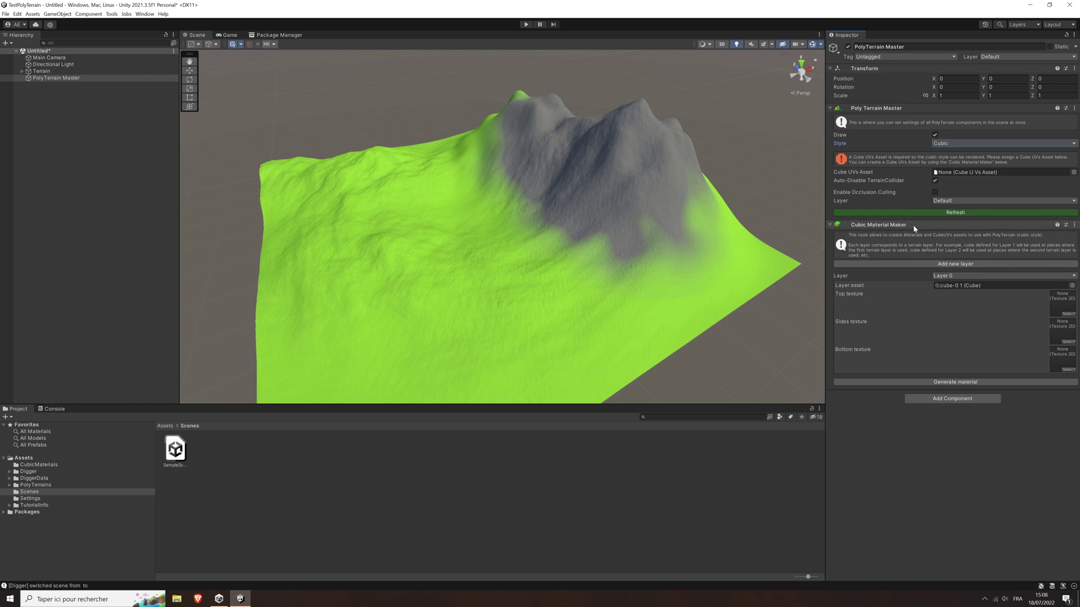
- Add Layer 1 to the Cubic Material Maker, keeping Layer 0 selected for editing
click(964, 275)
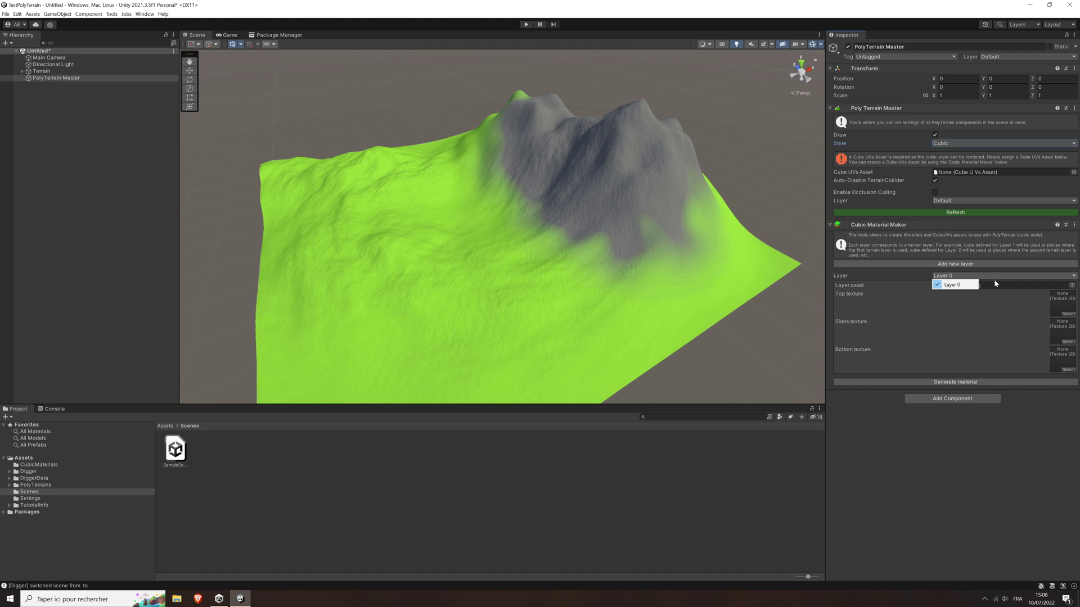
click(997, 302)
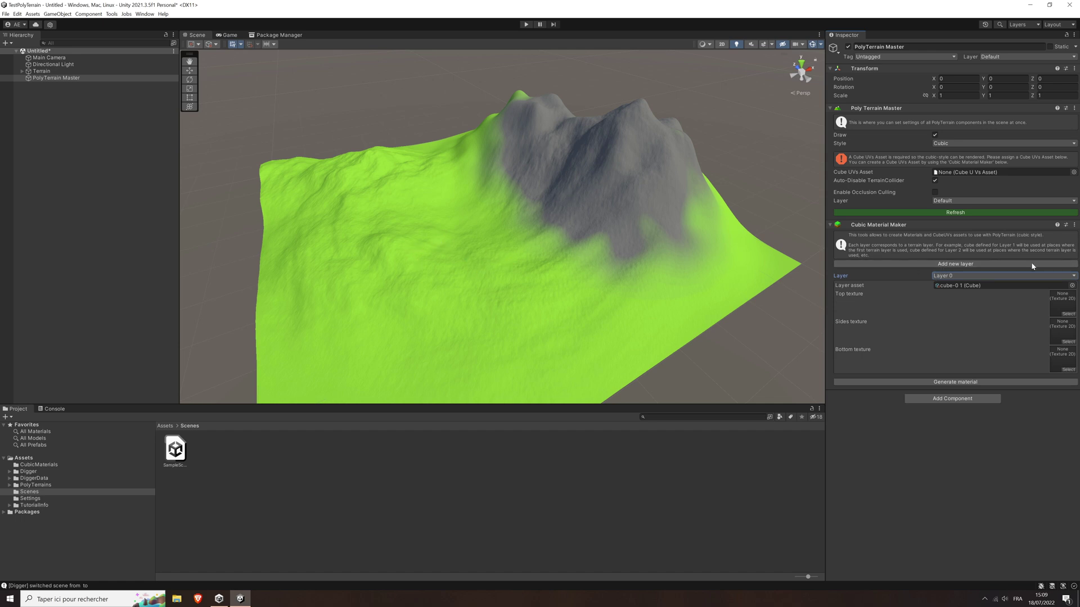
click(957, 265)
click(978, 276)
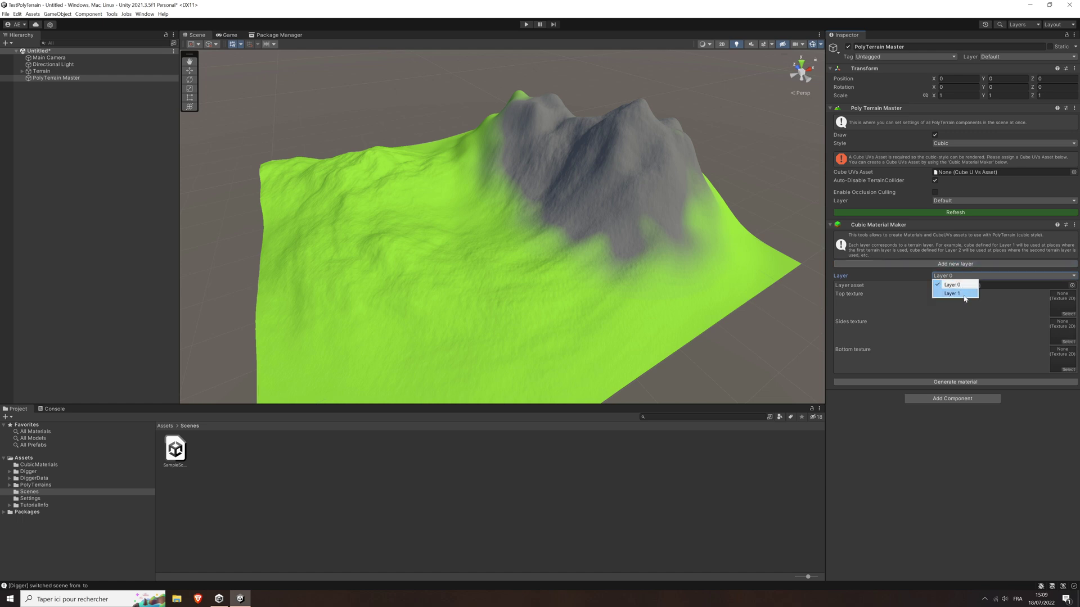
click(965, 286)
- Give Layer 0 grass_path_top top, grass_path_side sides and a dirt bottom texture
click(1069, 315)
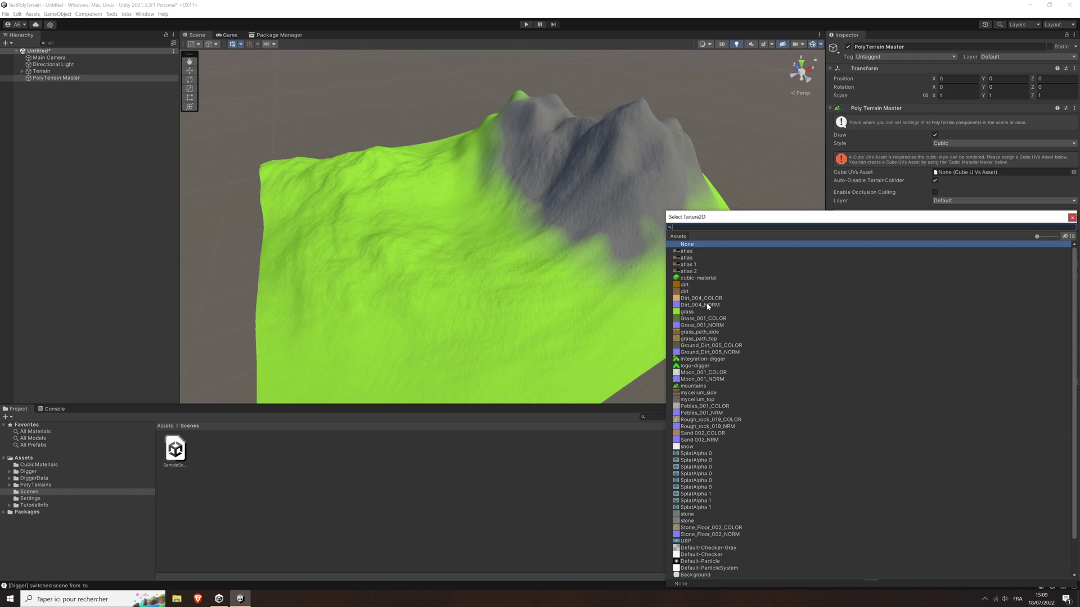
double_click(690, 339)
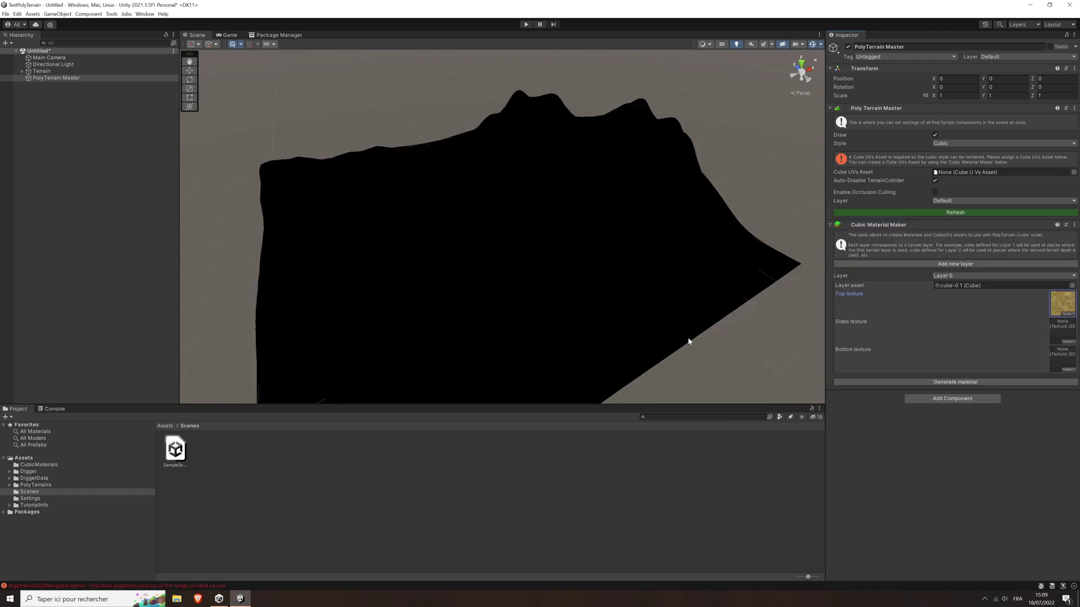
click(1068, 343)
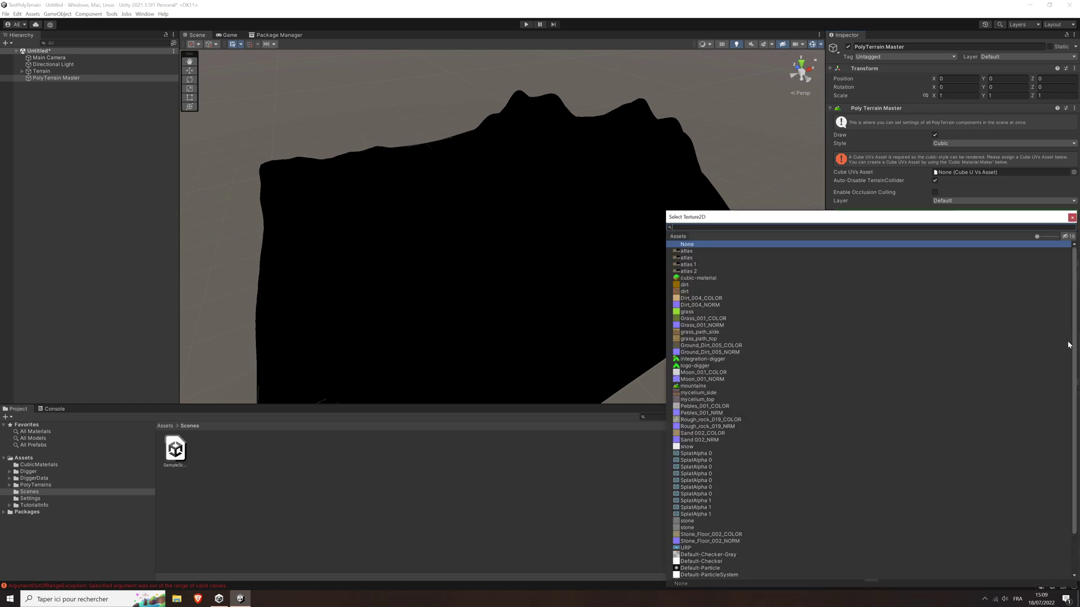
double_click(693, 333)
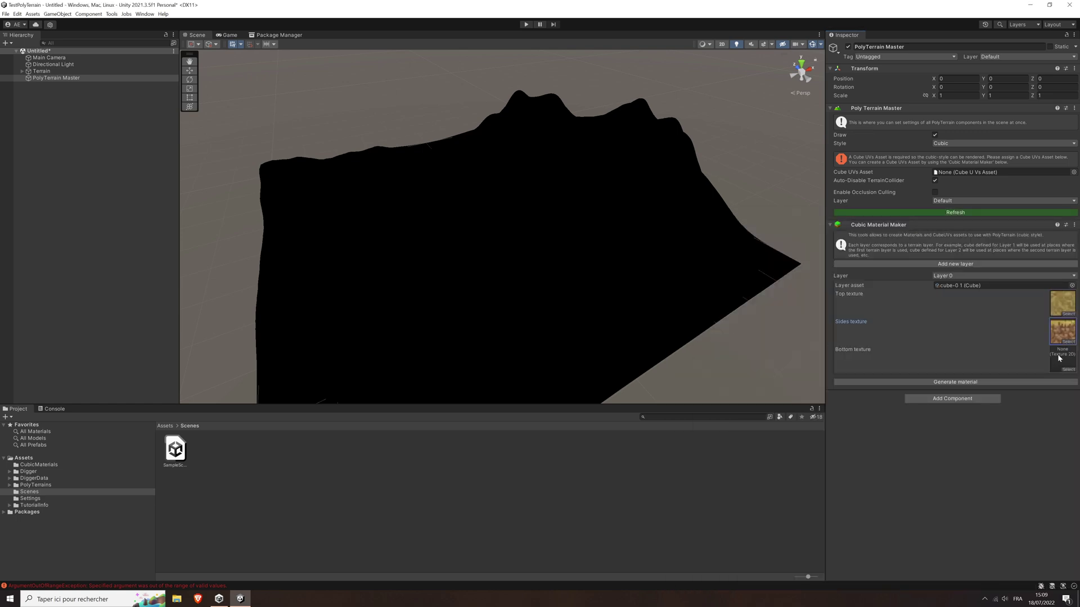
click(1073, 370)
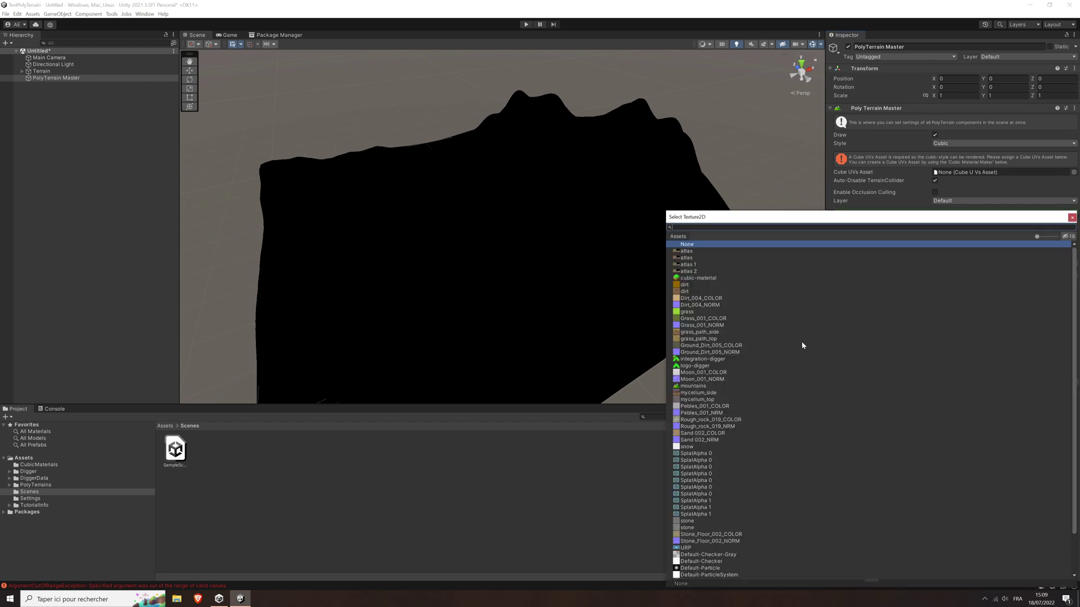
double_click(687, 295)
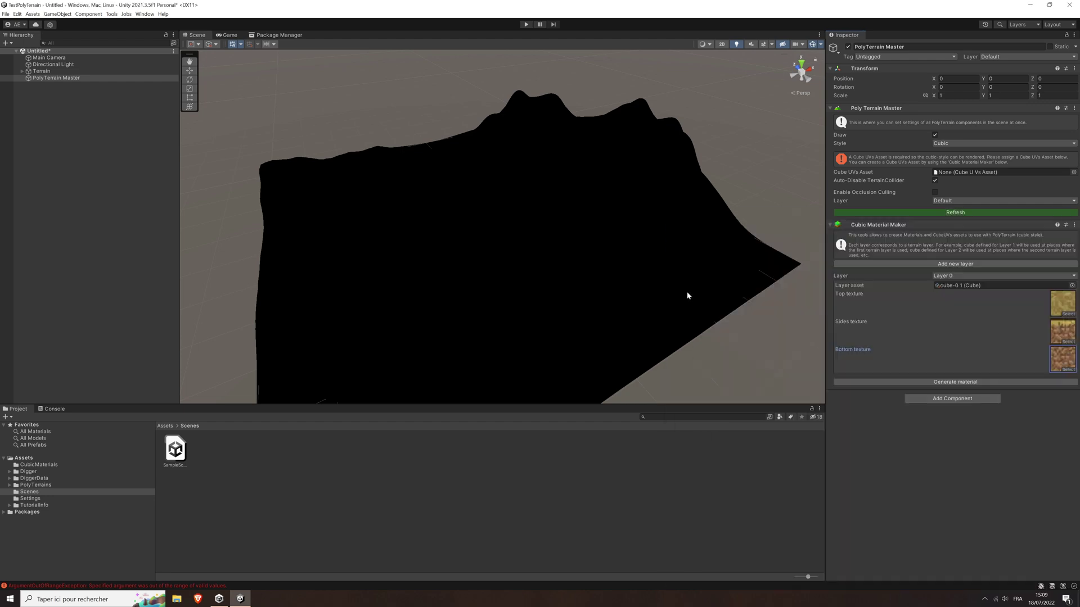
- Switch to Layer 1 and give it grey stone top and sides and a stone bottom
click(978, 276)
click(965, 294)
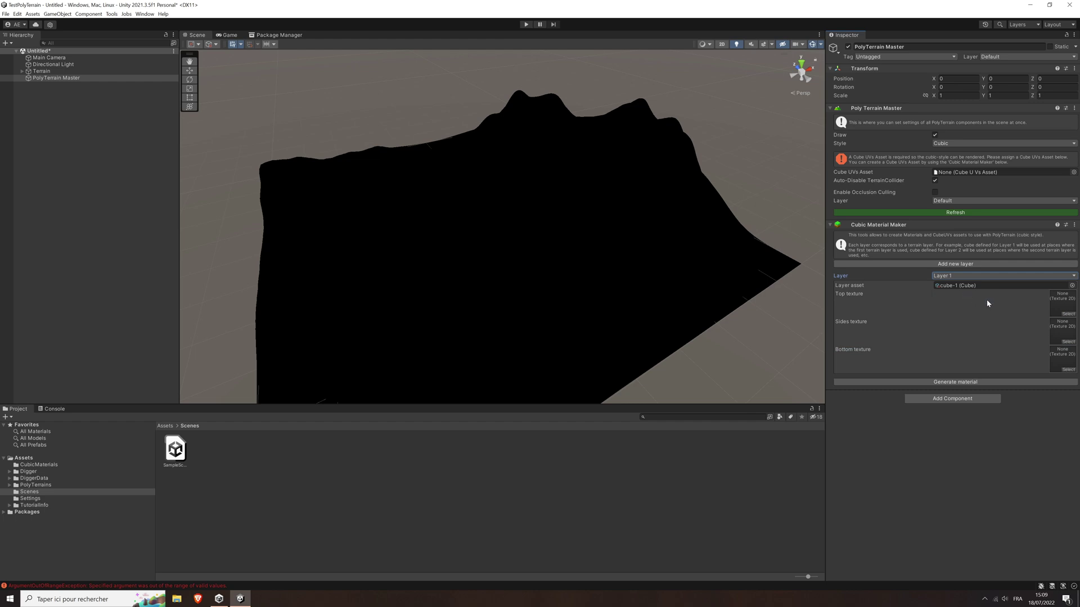
click(1068, 314)
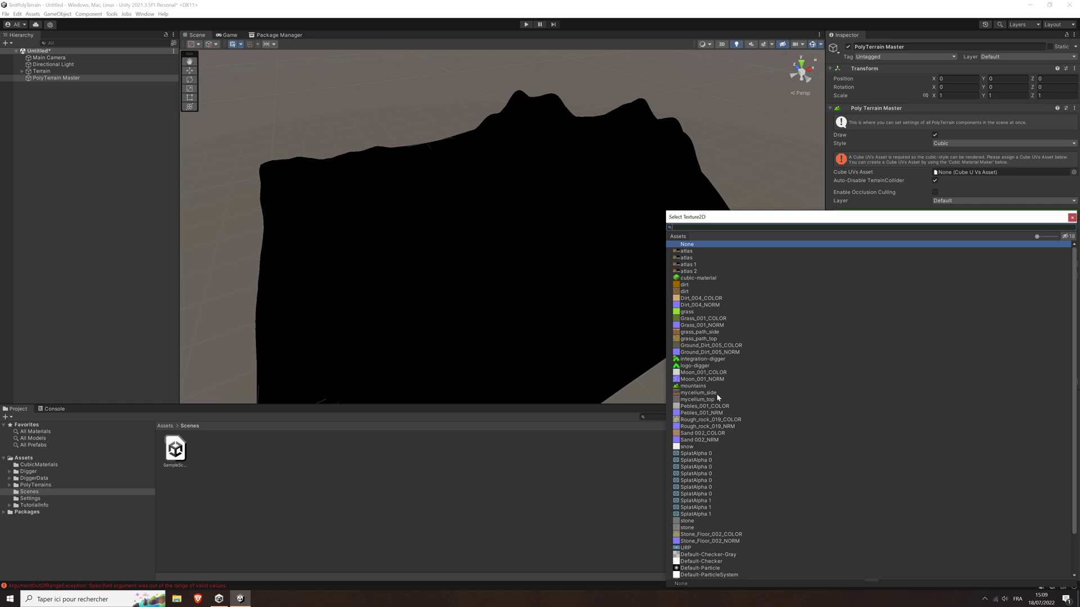
scroll(724, 423, down, 1)
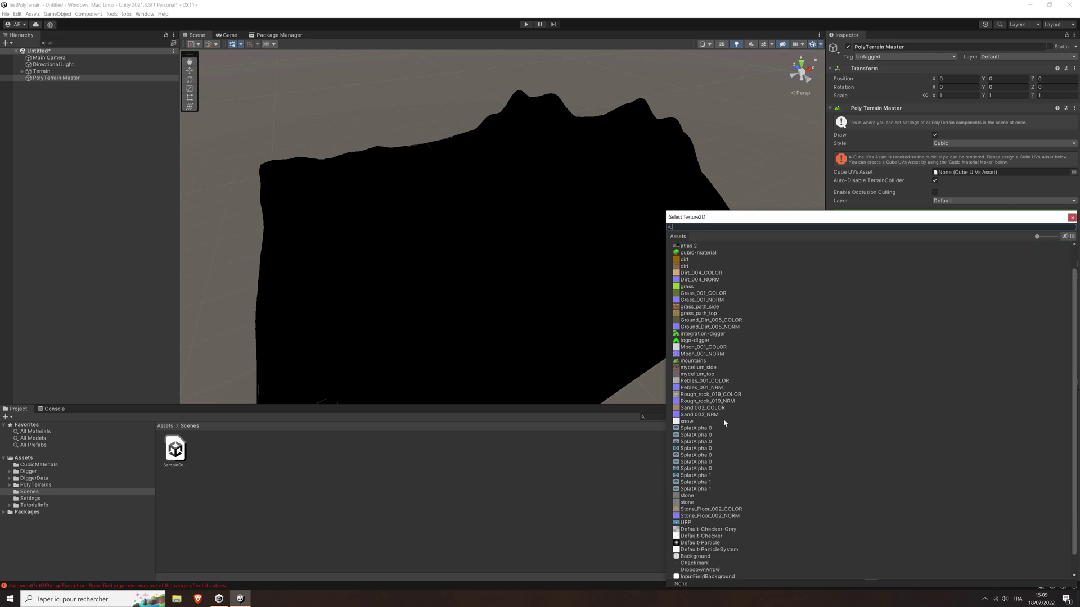
double_click(686, 502)
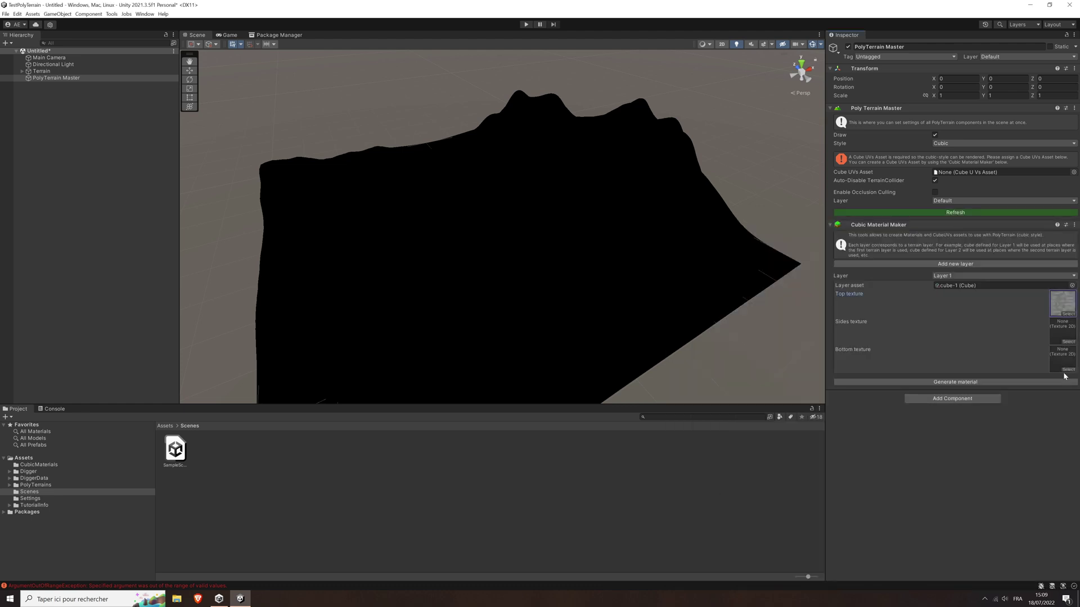
click(1068, 341)
double_click(687, 527)
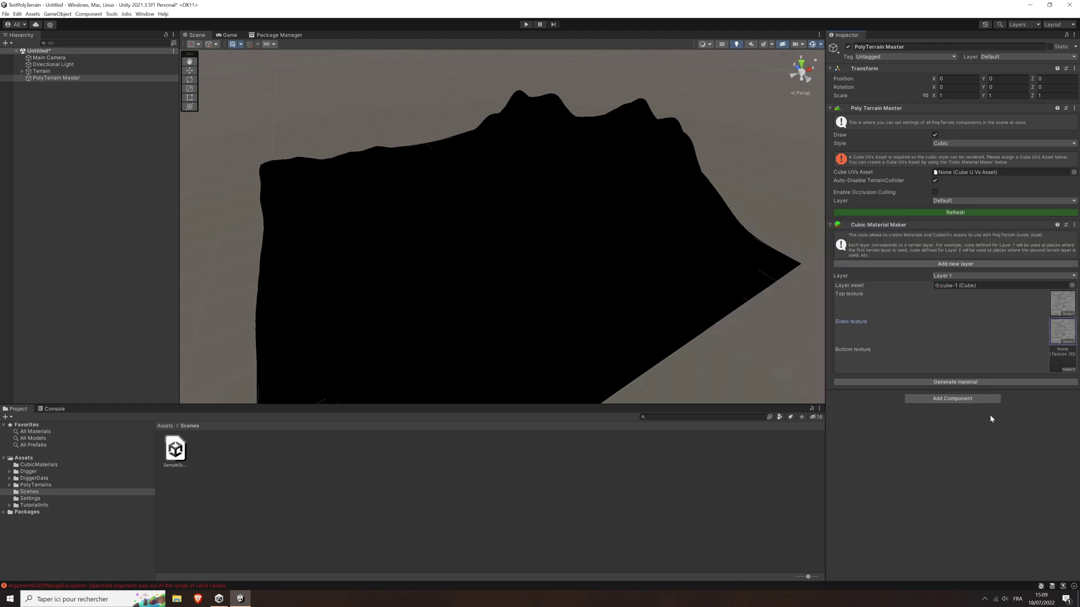
click(1068, 370)
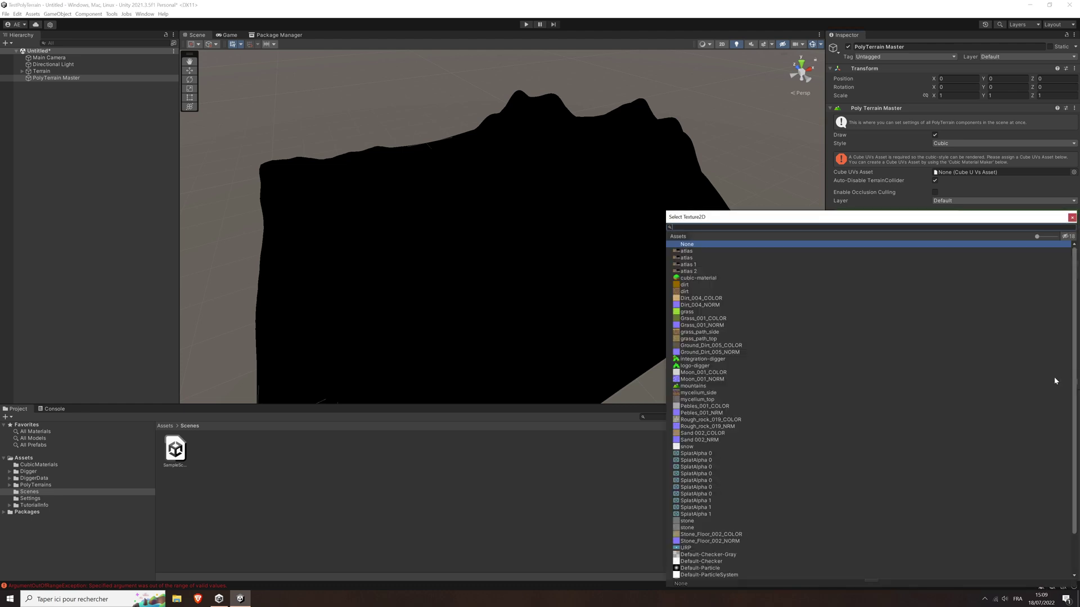
double_click(691, 530)
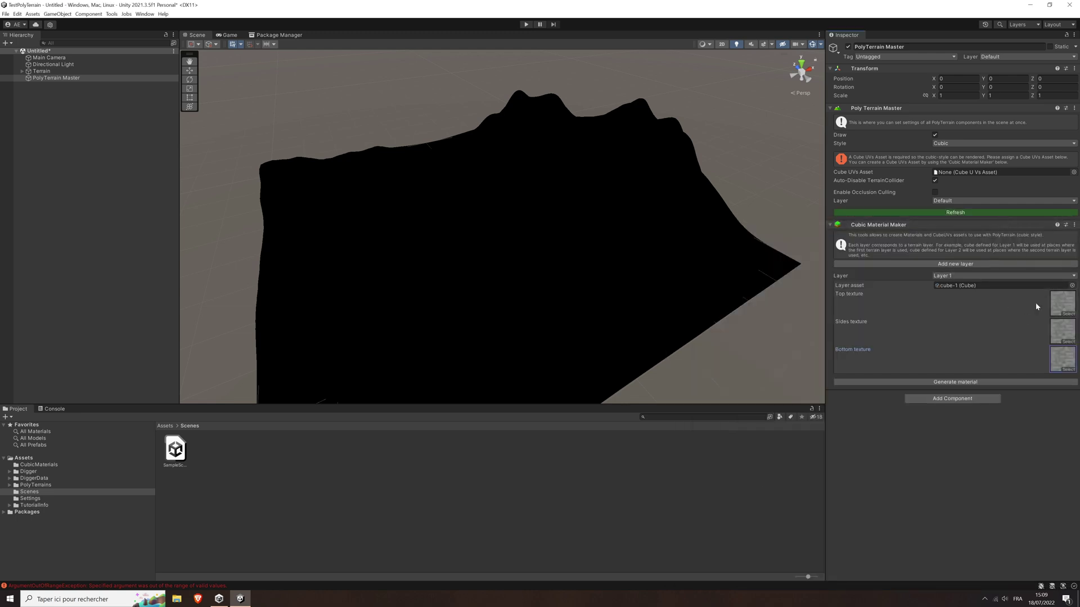
- Check Layer 0's textures, then return to Layer 1
click(967, 276)
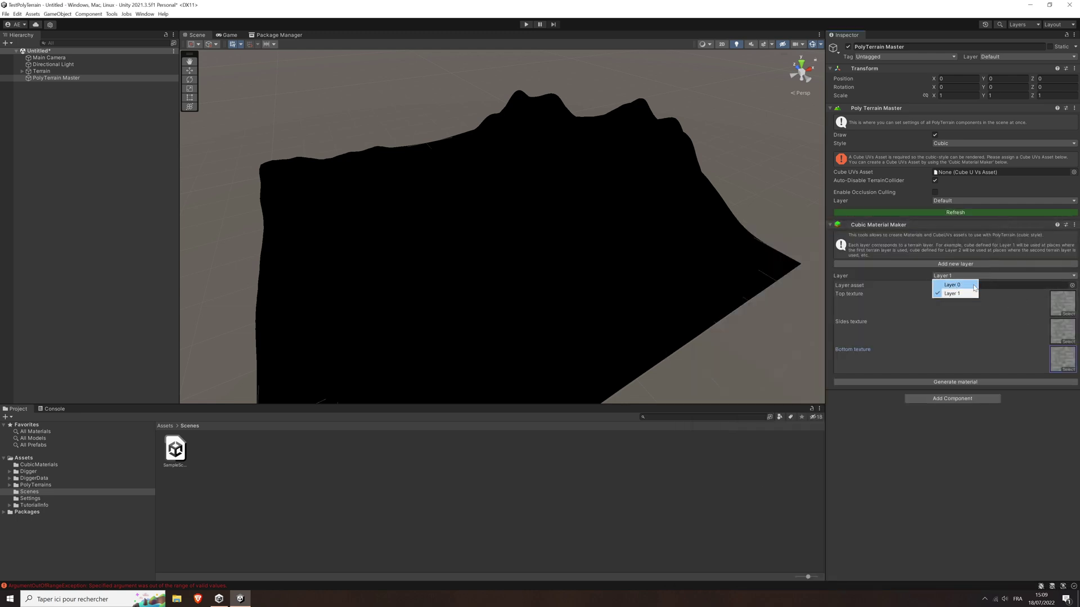
click(956, 285)
click(978, 276)
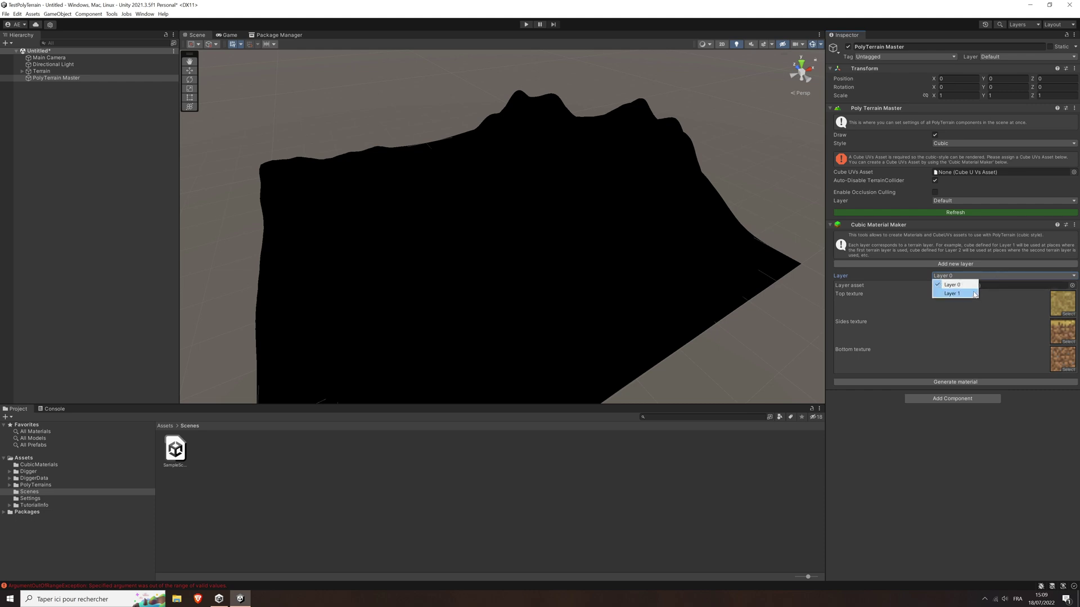
click(974, 293)
click(974, 275)
- Generate the cubic material with Layer 1 selected, then confirm PolyTerrain Master uses cubeUVs 3
click(973, 293)
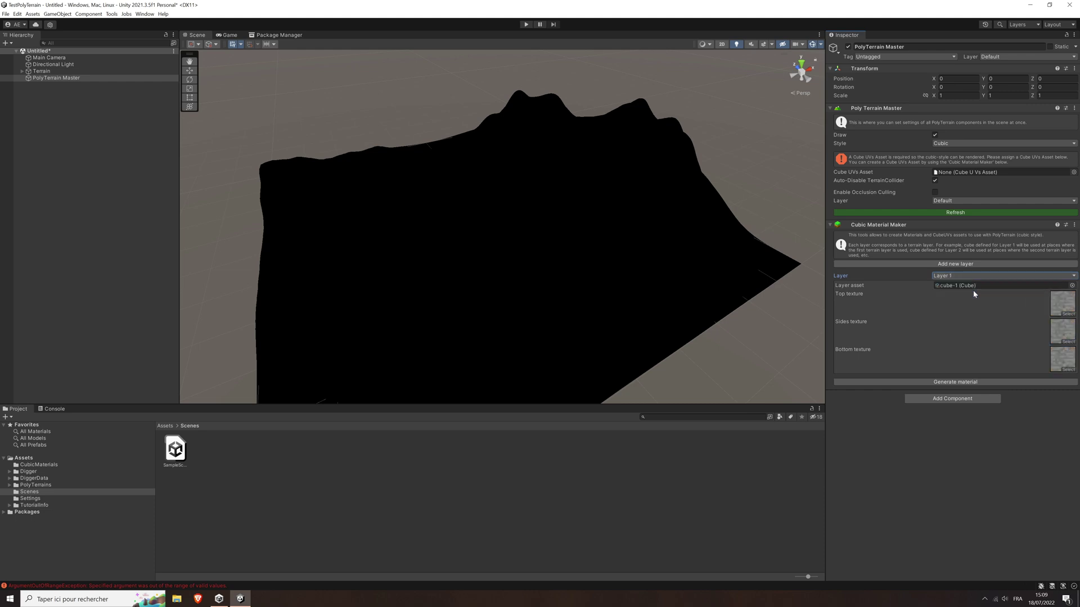
click(954, 383)
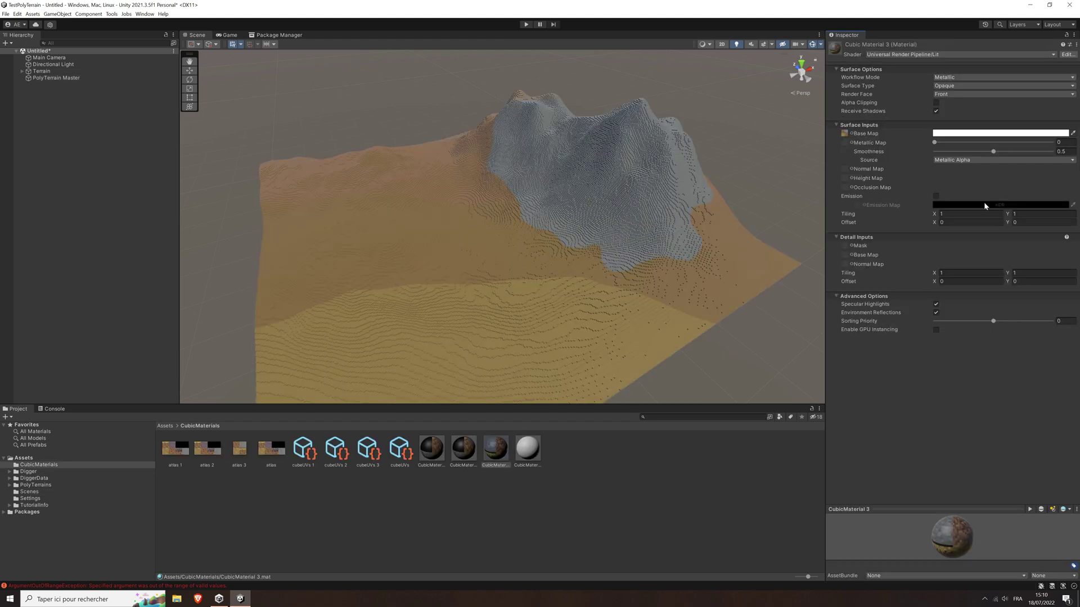
click(80, 78)
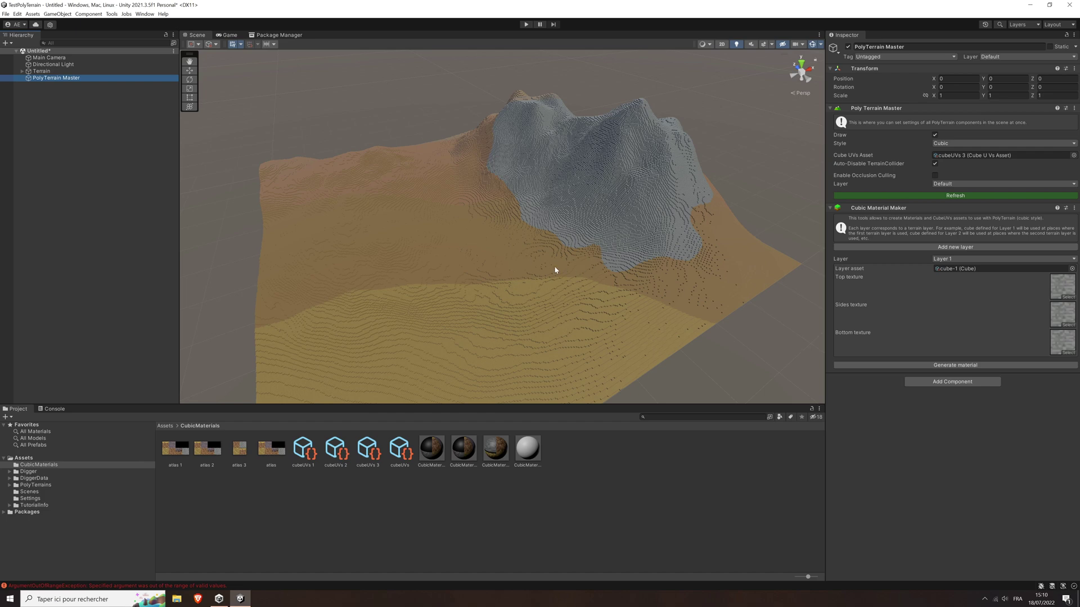
- Zoom in and orbit low toward the terraced sand cubes and grey cubic mountainside
scroll(598, 262, down, 10)
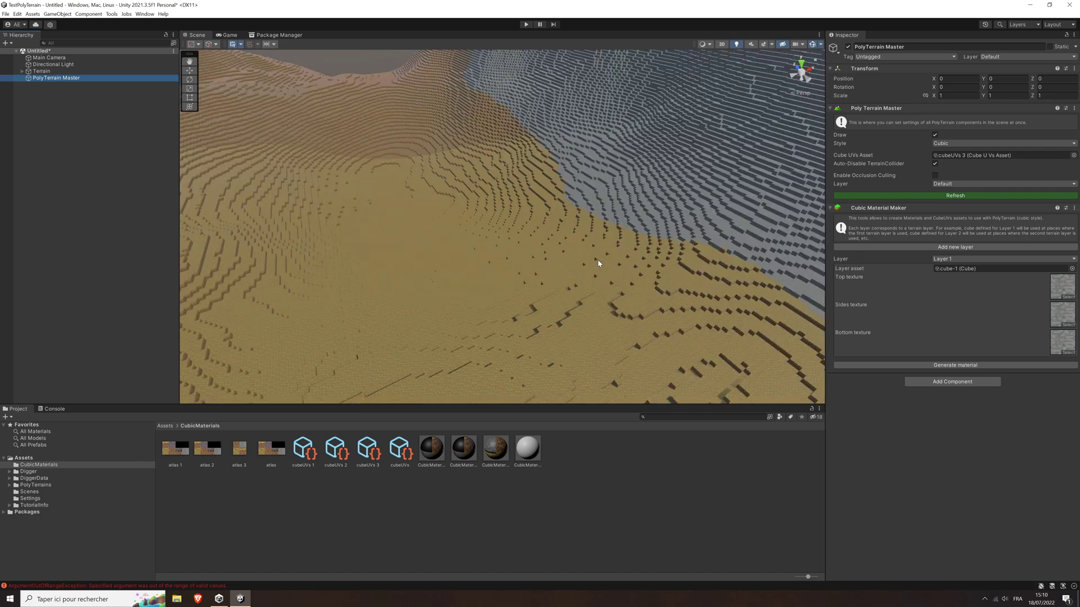
right_drag(583, 287, 556, 233)
scroll(556, 232, down, 3)
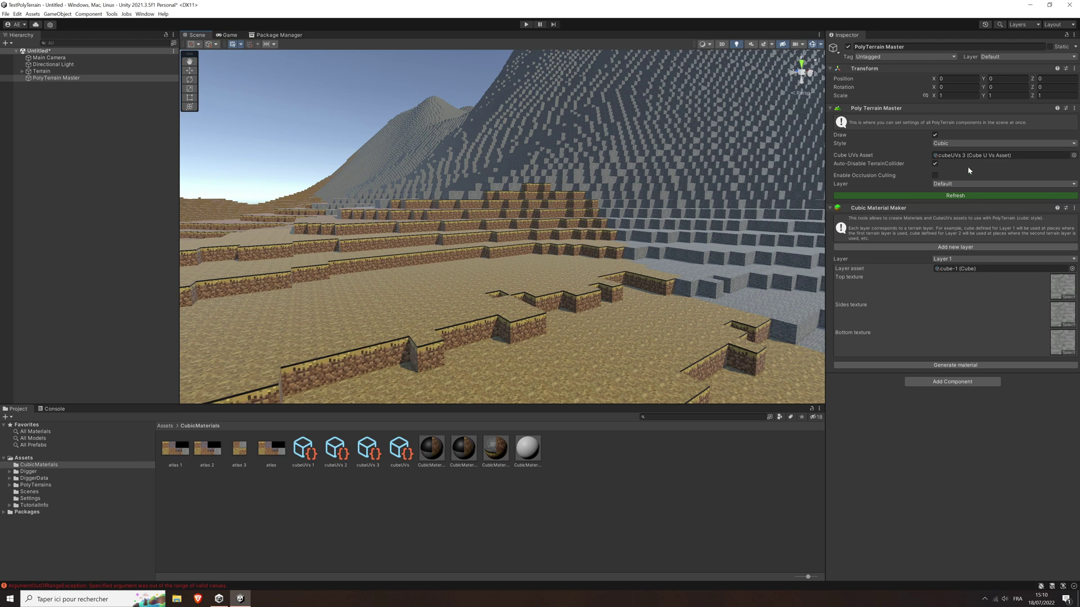
- Switch the terrain to Low Poly style and toggle PolyTerrain drawing off and back on
click(957, 146)
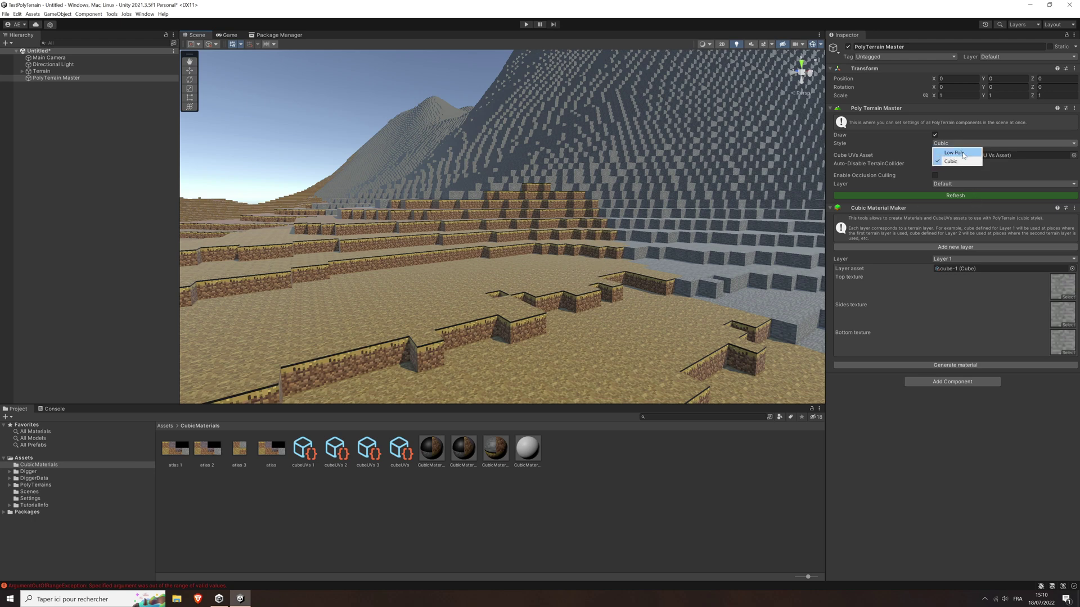
click(957, 153)
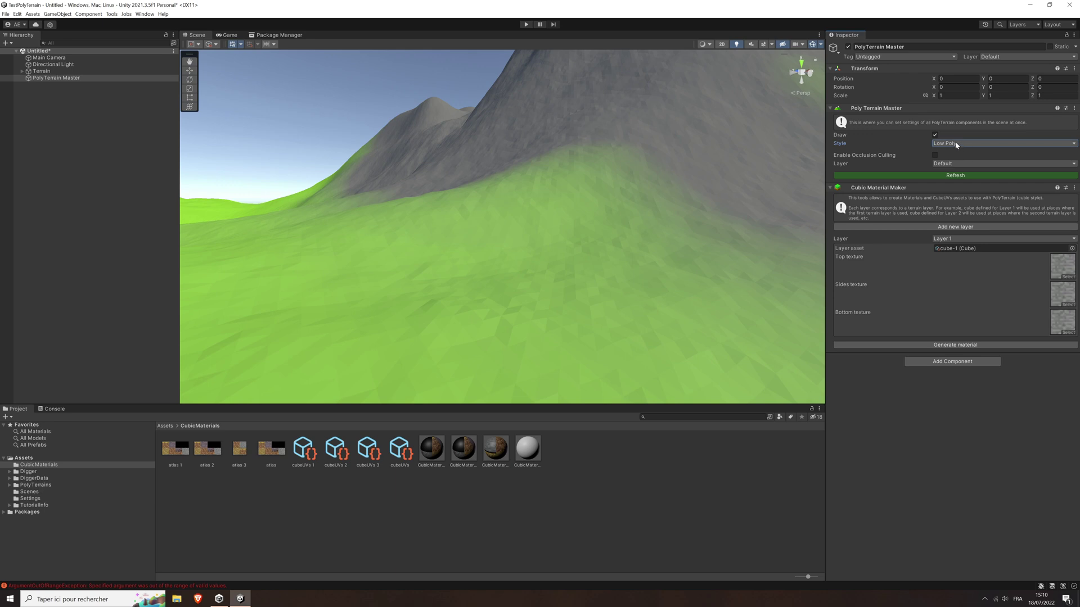
click(934, 136)
click(934, 135)
- Return the terrain to Cubic style and pull the view out over the whole terrain
click(939, 144)
click(954, 162)
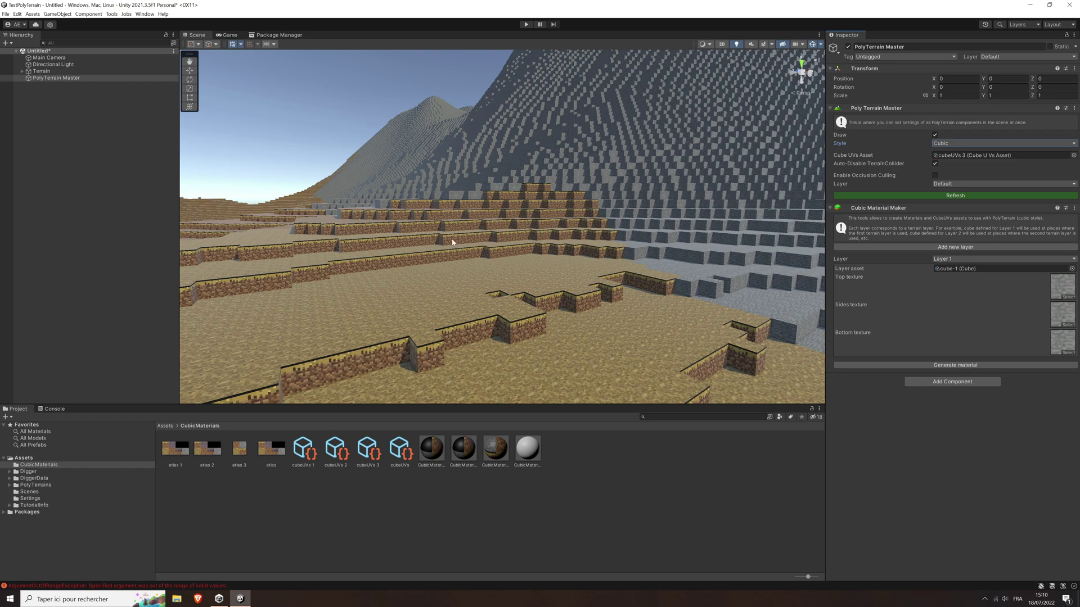
right_drag(493, 144, 494, 229)
scroll(498, 242, down, 10)
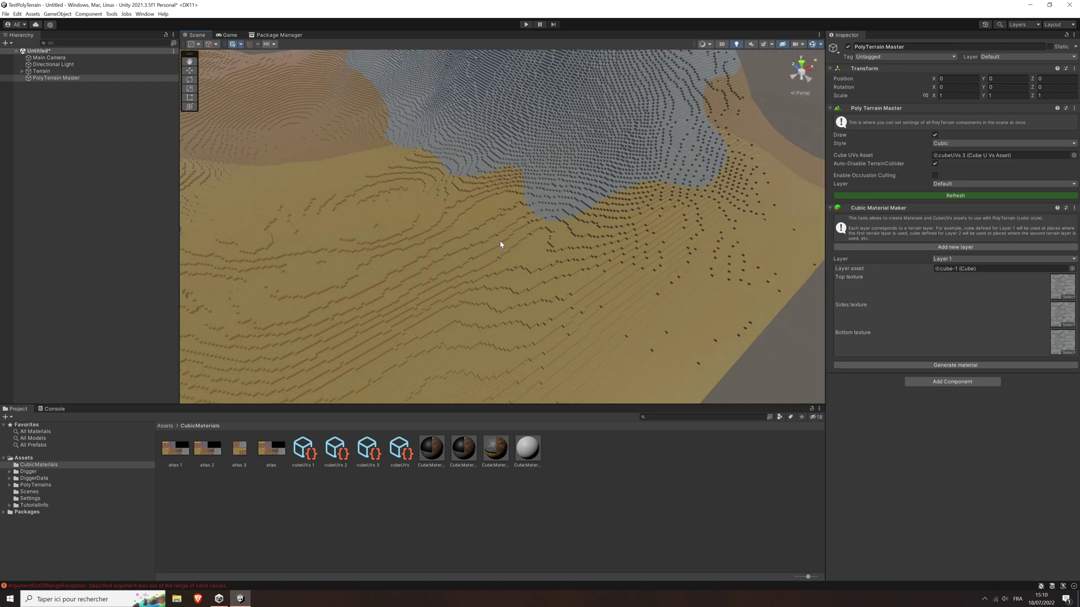
scroll(445, 203, up, 8)
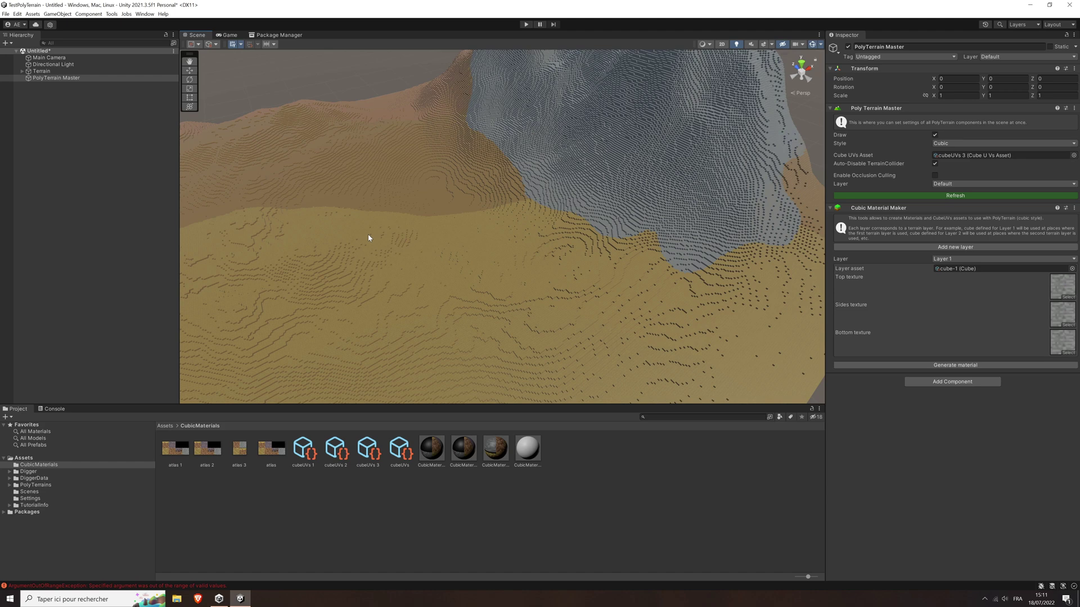
- Select the Terrain, choose Raise or Lower Terrain, and enable its Terrain Collider
click(39, 72)
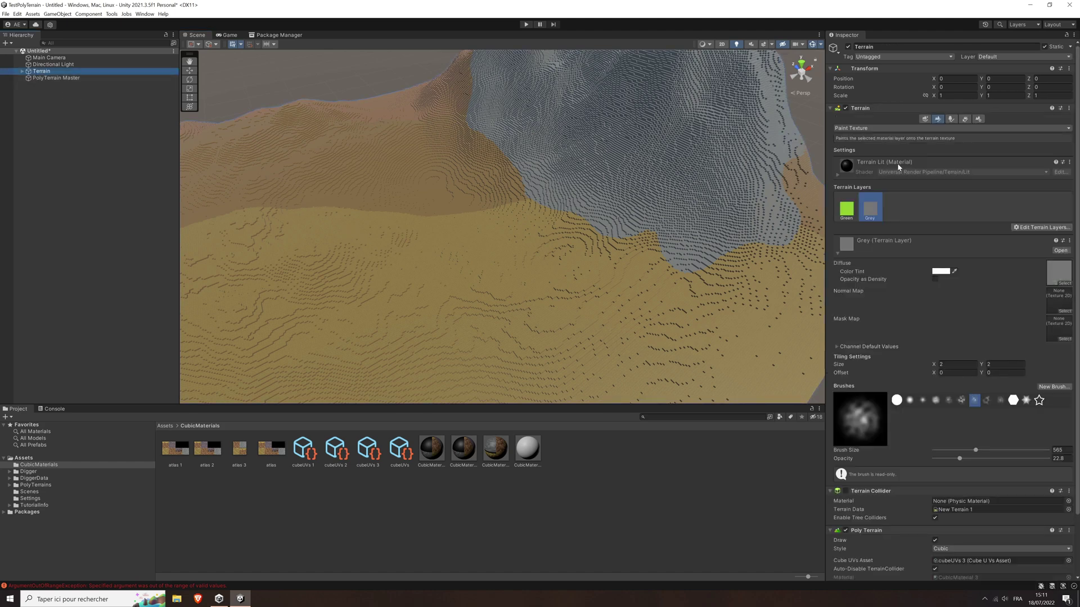
click(940, 128)
click(902, 138)
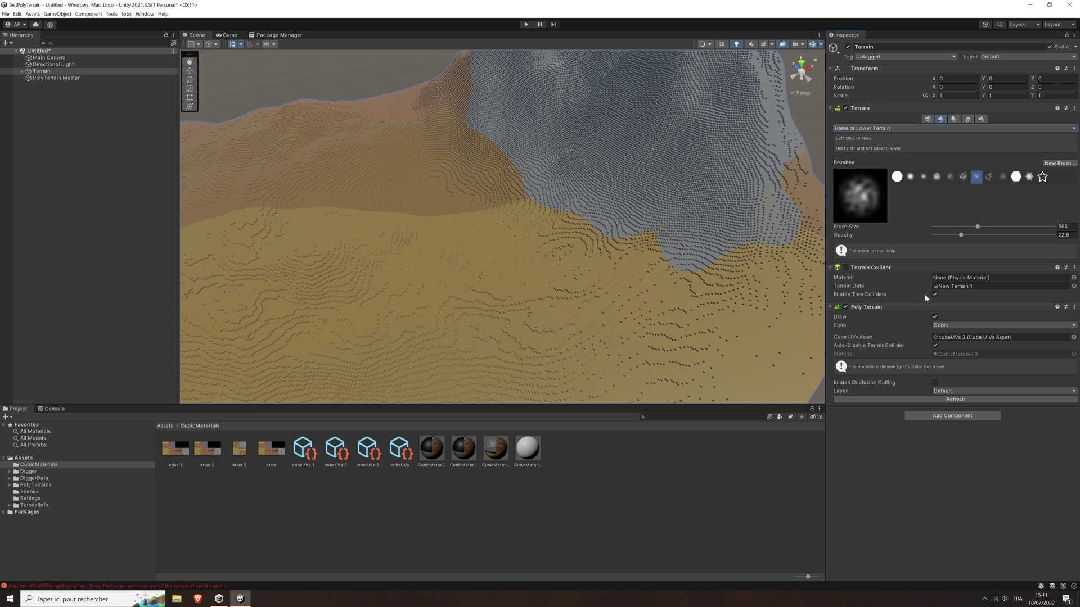
click(846, 268)
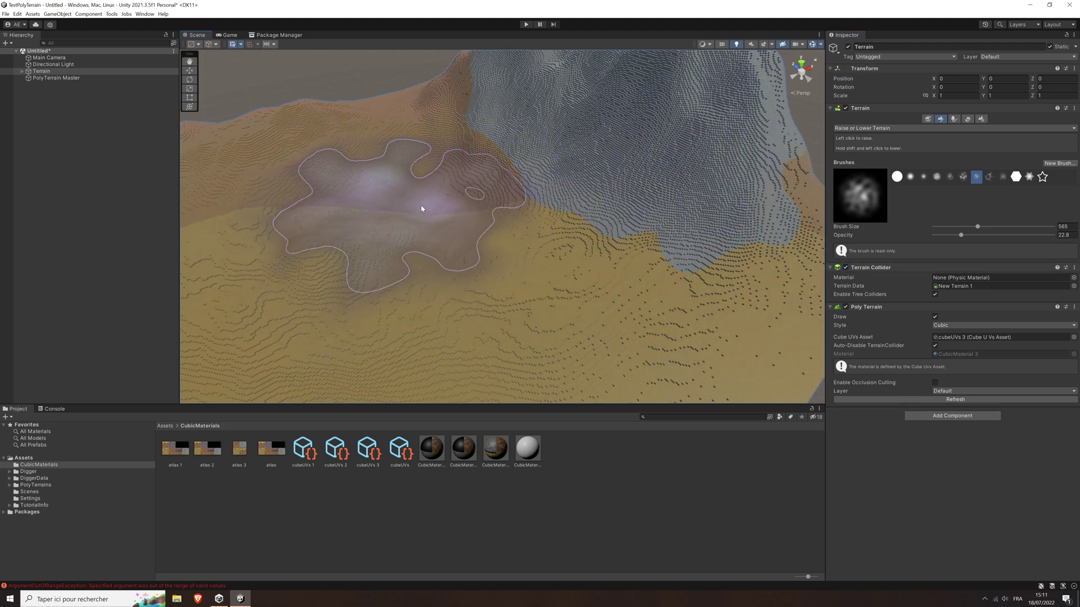
- Paint small peaks with brush size 54 around the mountain foot, then hide PolyTerrain drawing
click(951, 226)
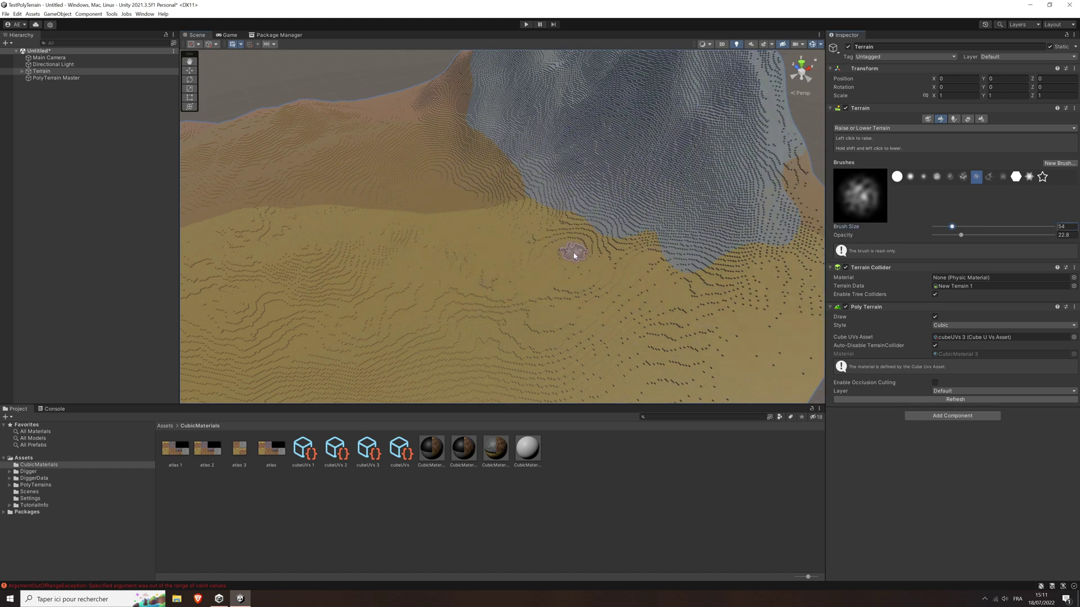
click(566, 242)
drag(502, 245, 518, 272)
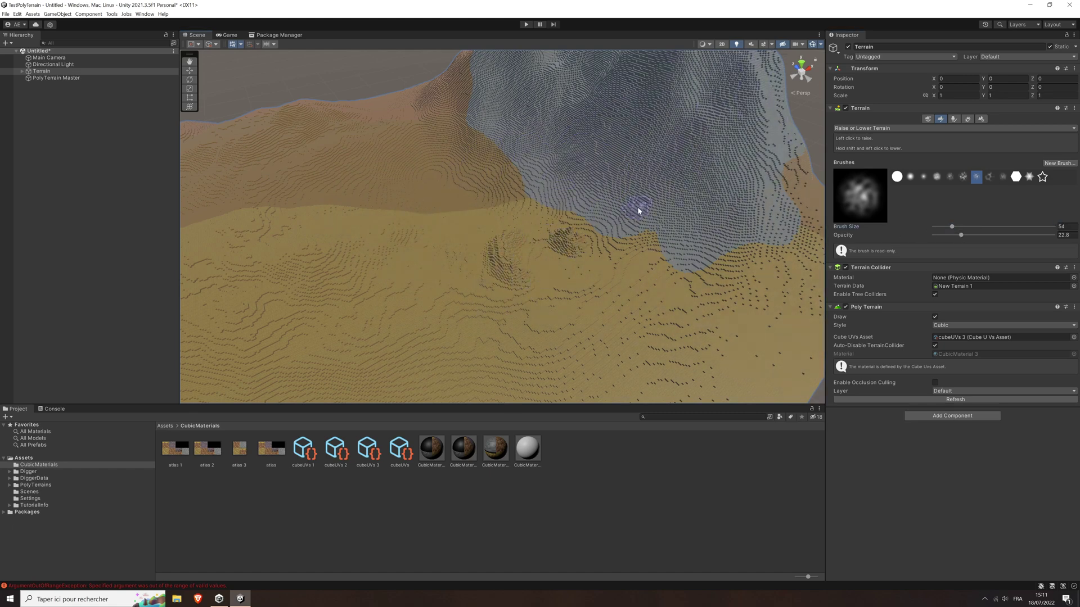
drag(641, 210, 663, 225)
mouse_move(638, 268)
mouse_down()
mouse_move(697, 242)
mouse_move(726, 242)
mouse_move(729, 253)
mouse_move(714, 244)
mouse_move(706, 258)
mouse_move(739, 262)
mouse_move(732, 276)
mouse_move(711, 271)
mouse_move(715, 251)
mouse_move(728, 263)
mouse_move(718, 285)
mouse_up()
alt+drag(633, 281, 602, 282)
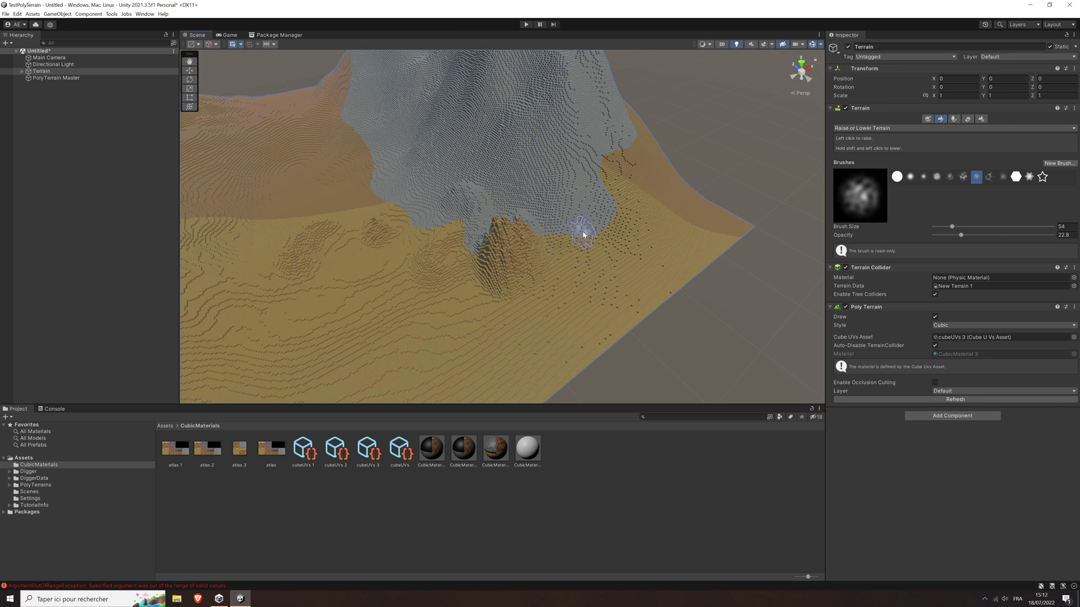
mouse_move(573, 213)
mouse_down()
mouse_move(596, 221)
mouse_move(571, 239)
mouse_move(554, 198)
mouse_up()
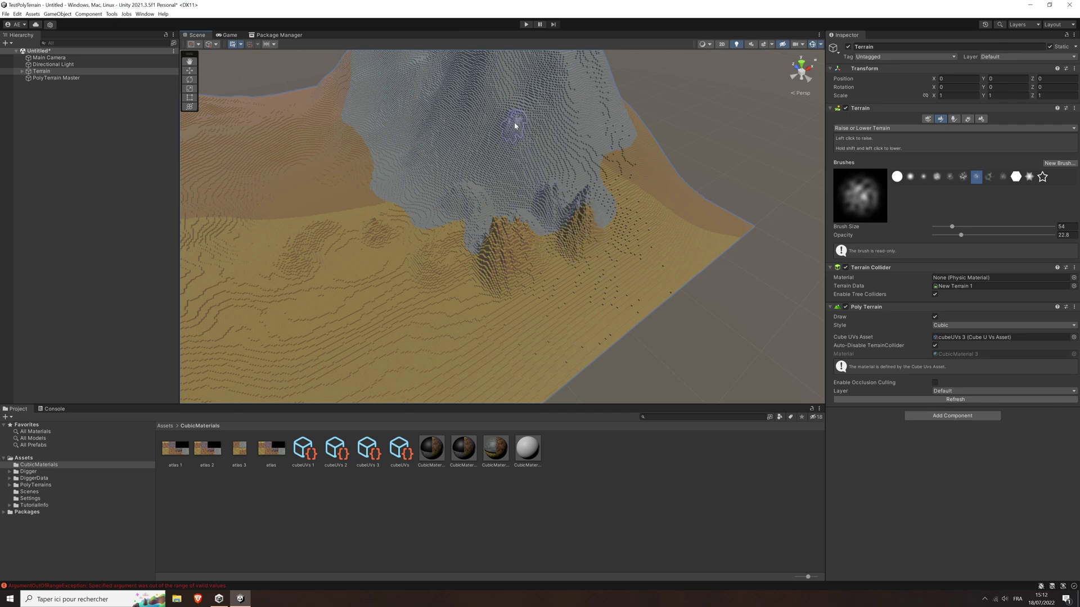
drag(519, 134, 509, 138)
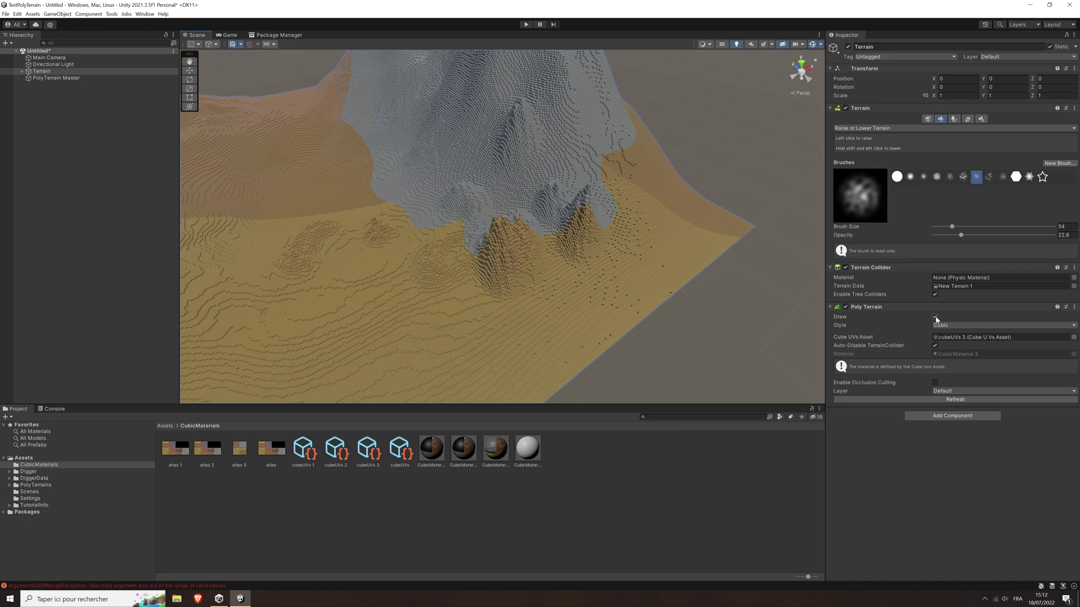
click(935, 317)
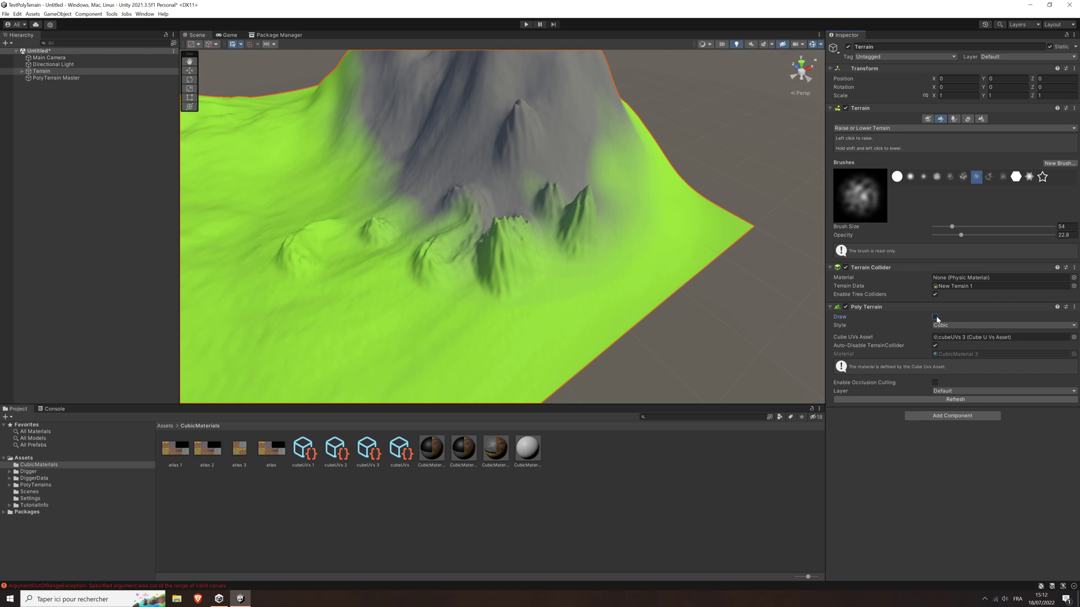
- Re-enable PolyTerrain drawing, preview Low Poly, return to Cubic style, and orbit lower
click(935, 317)
click(951, 326)
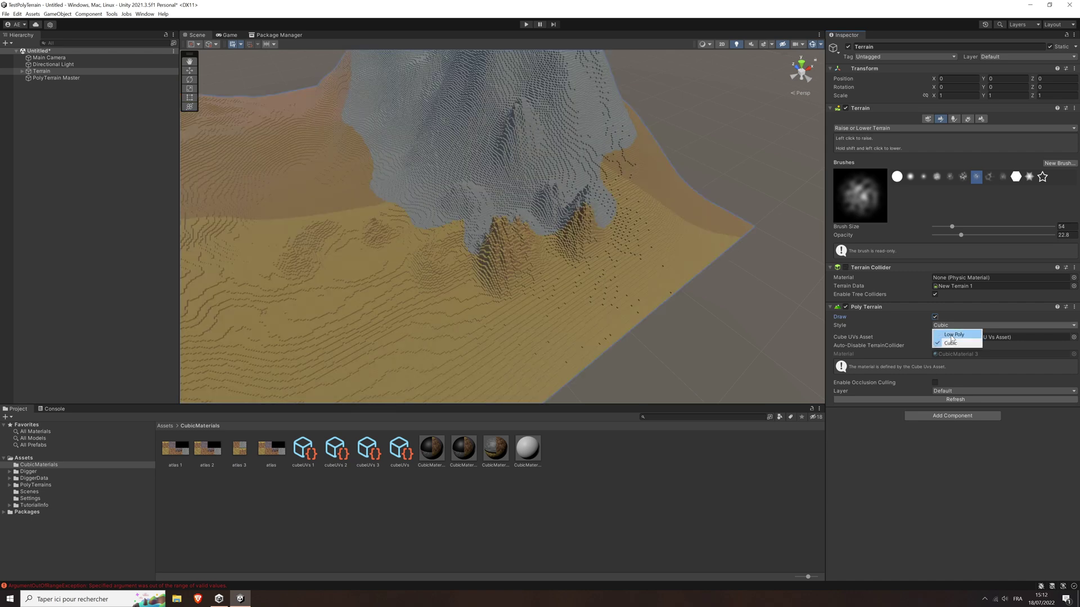
click(952, 336)
click(951, 326)
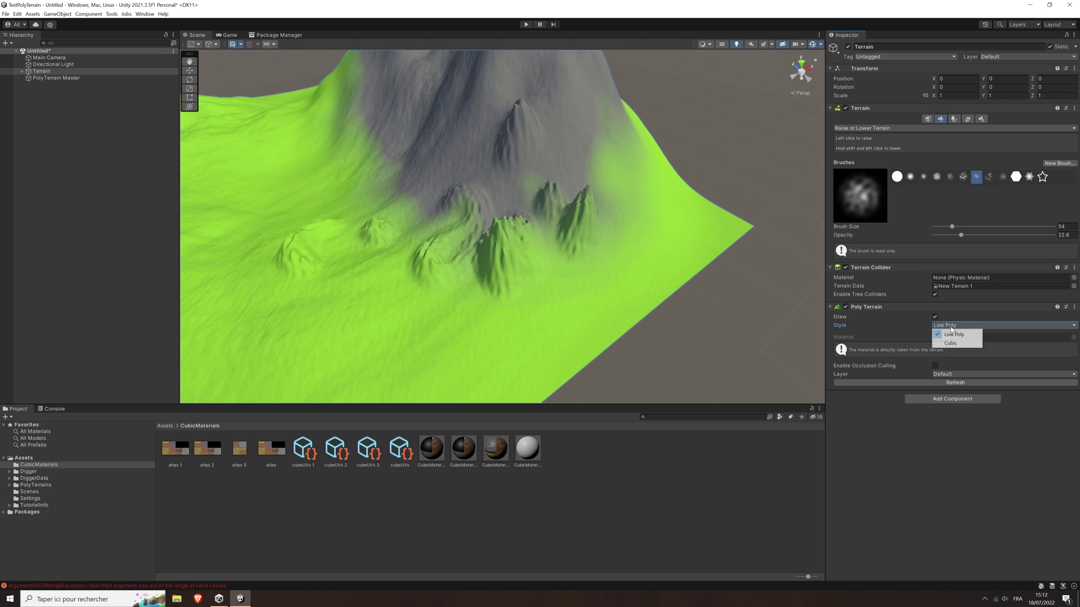
click(954, 342)
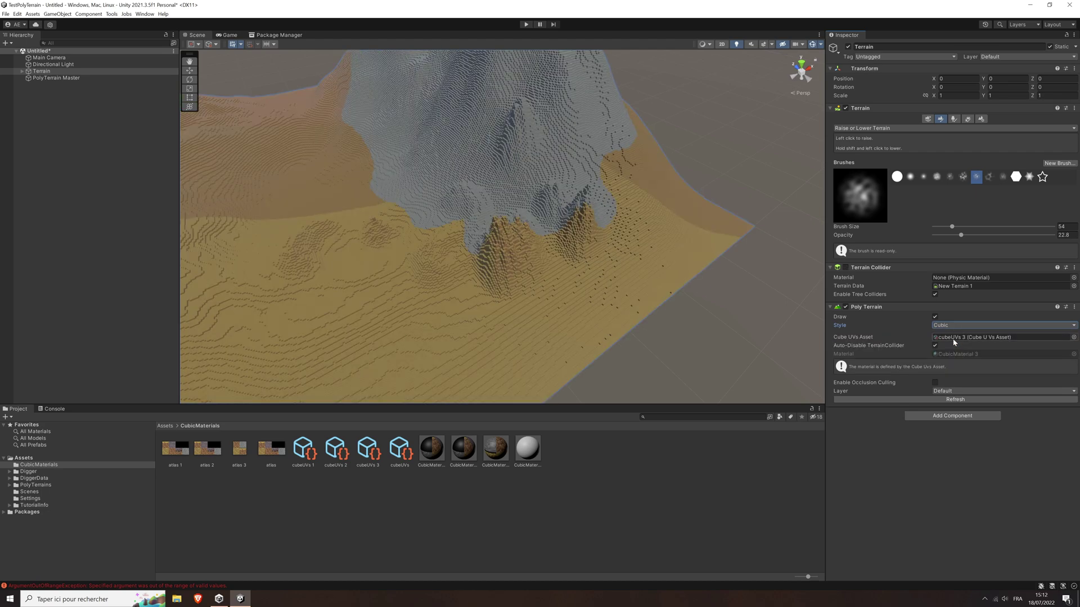
right_drag(472, 242, 571, 342)
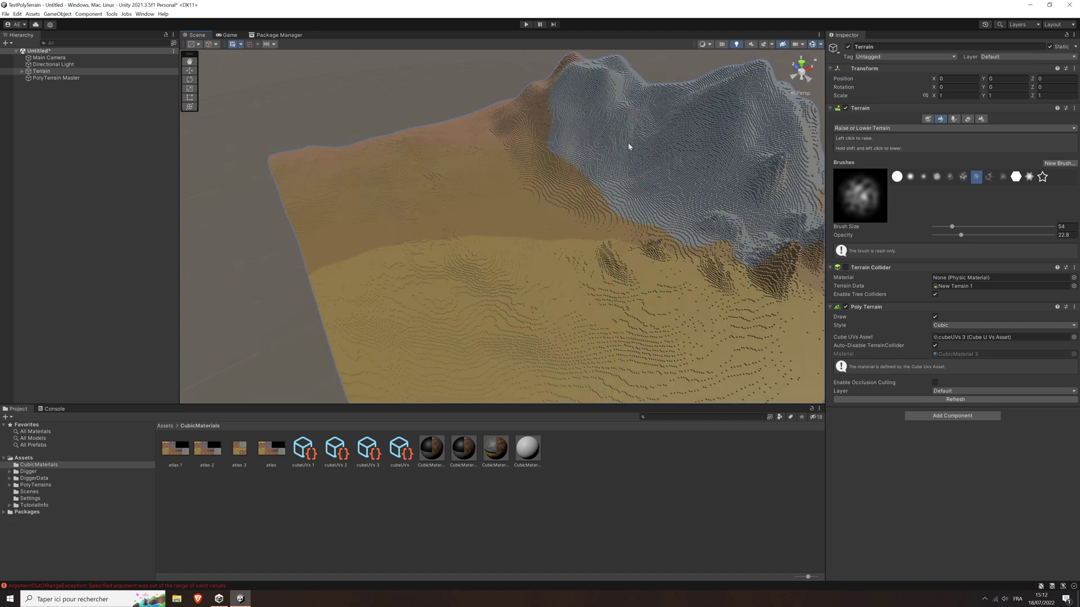
- With brush size 865, raise a broad area left of the mountain, then hide PolyTerrain drawing
right_drag(610, 265, 595, 254)
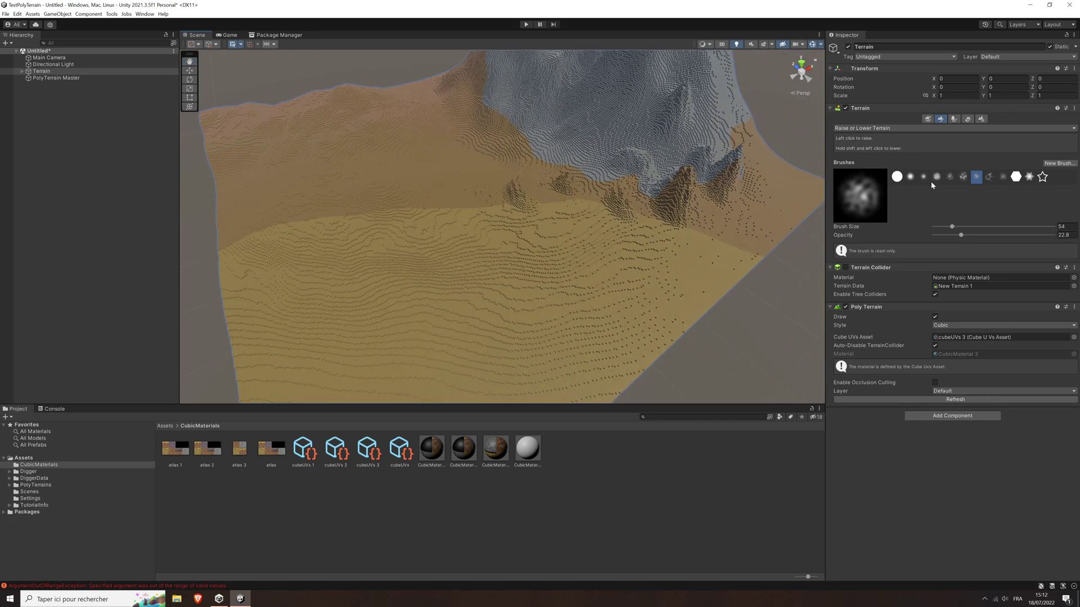
click(1010, 226)
click(845, 268)
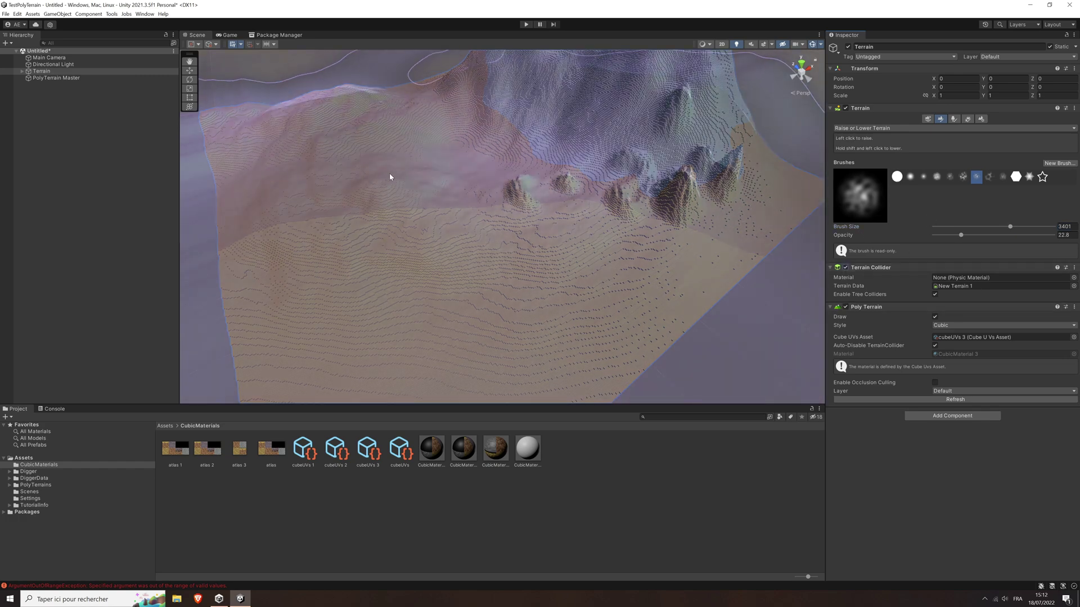
click(983, 226)
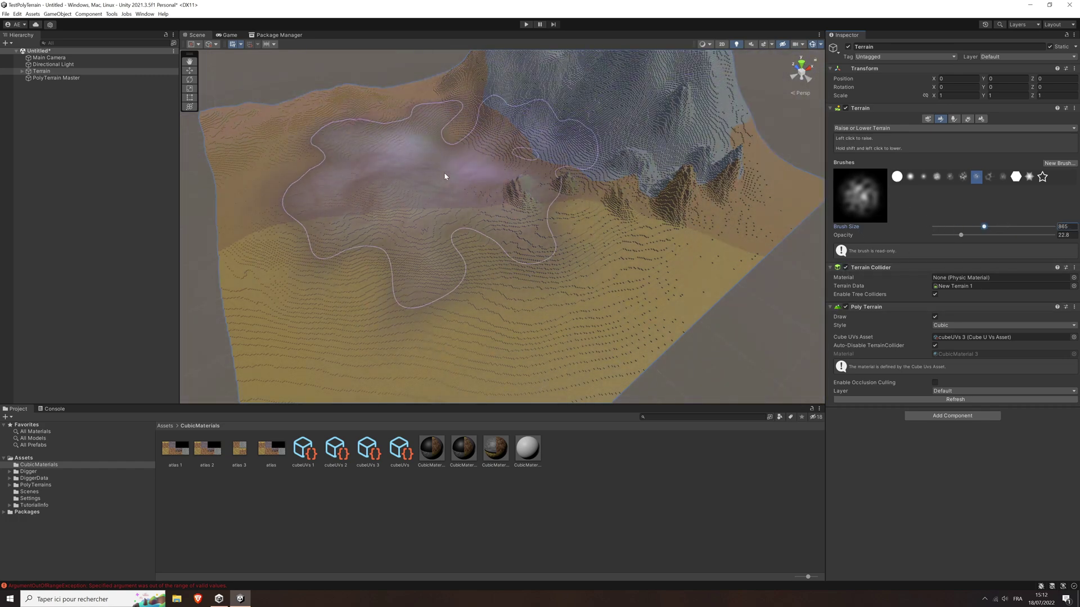
mouse_move(444, 176)
mouse_down()
mouse_move(421, 193)
mouse_move(457, 197)
mouse_move(465, 183)
mouse_move(427, 176)
mouse_move(478, 208)
mouse_move(445, 199)
mouse_move(478, 185)
mouse_move(461, 217)
mouse_move(590, 191)
mouse_up()
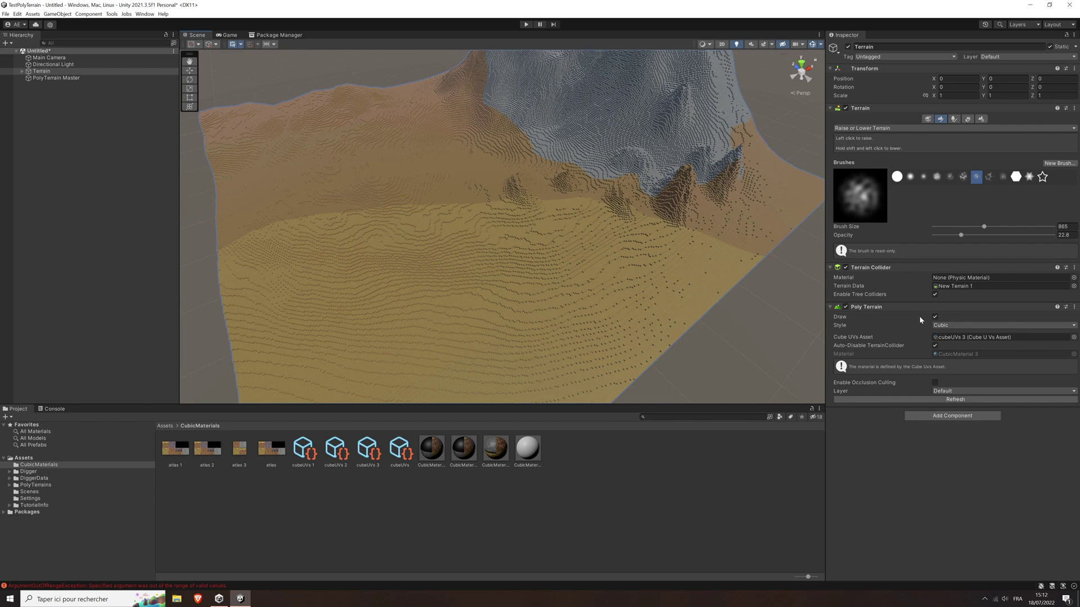
click(935, 317)
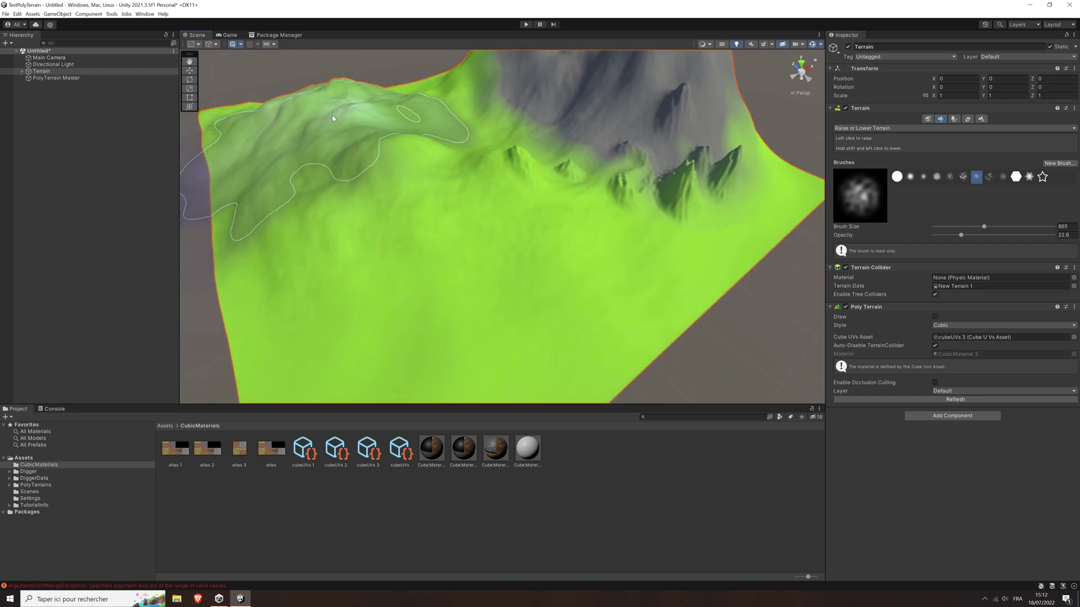
- Raise the central peaks higher, re-enable cubic PolyTerrain drawing, and fly toward the grey mountain
mouse_move(332, 118)
mouse_down()
mouse_move(434, 217)
mouse_move(458, 264)
mouse_move(446, 277)
mouse_up()
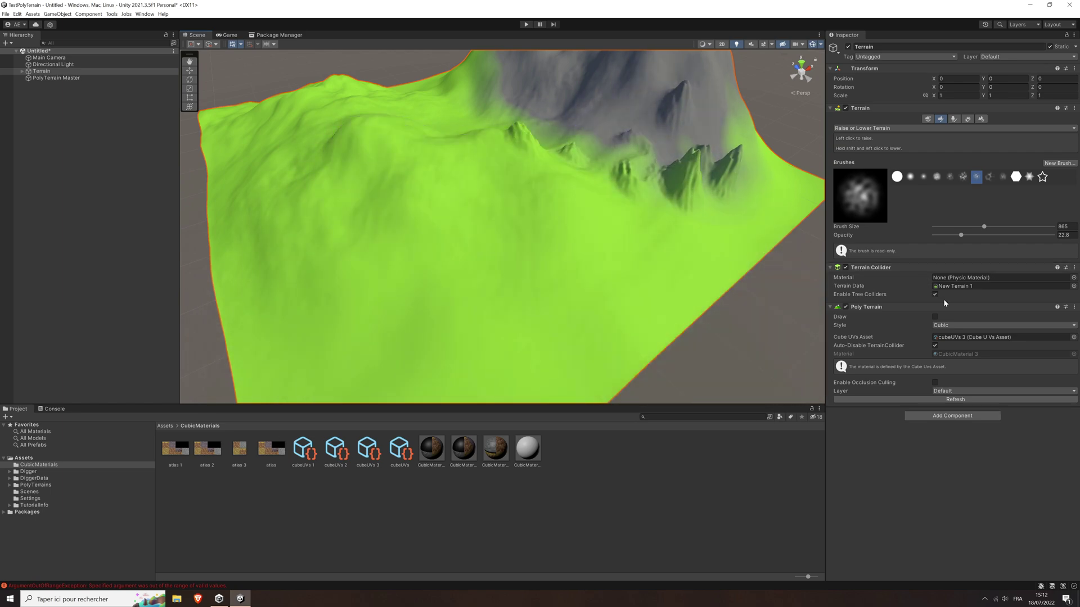
click(935, 316)
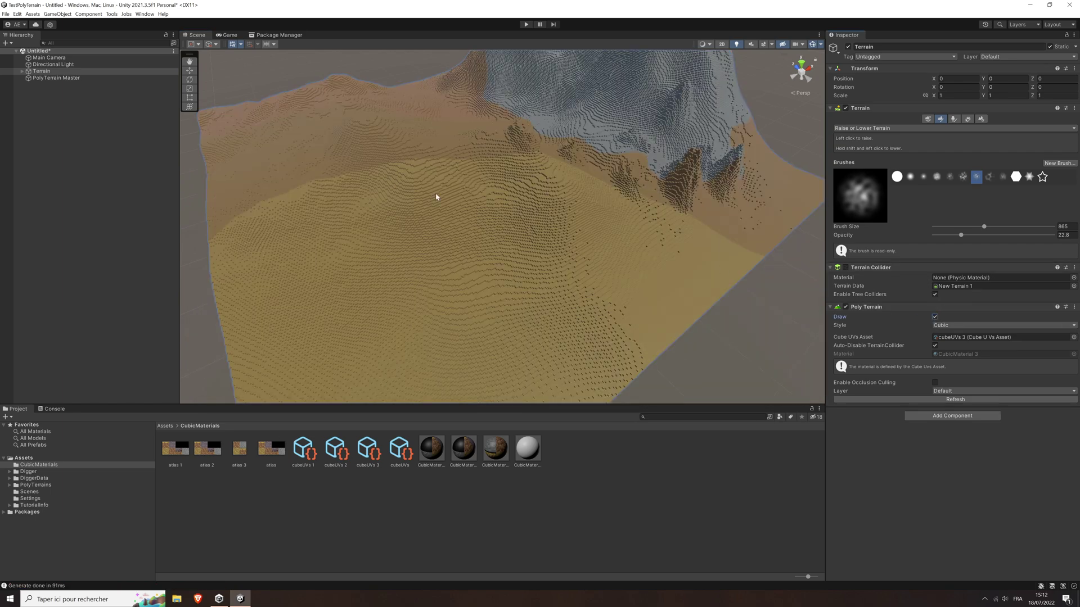
right_drag(605, 196, 634, 276)
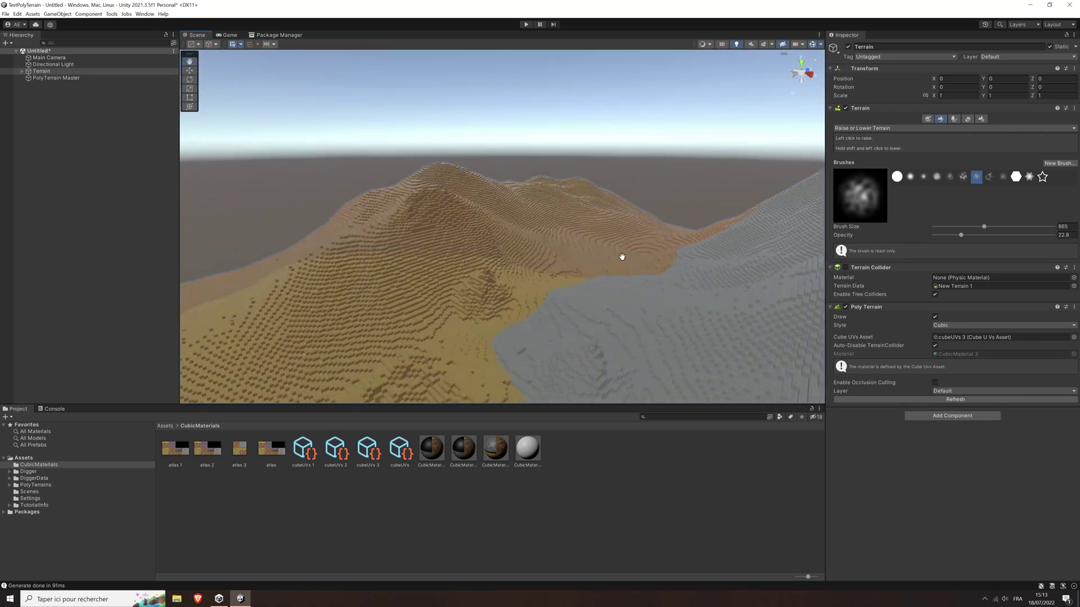
right_drag(622, 257, 535, 251)
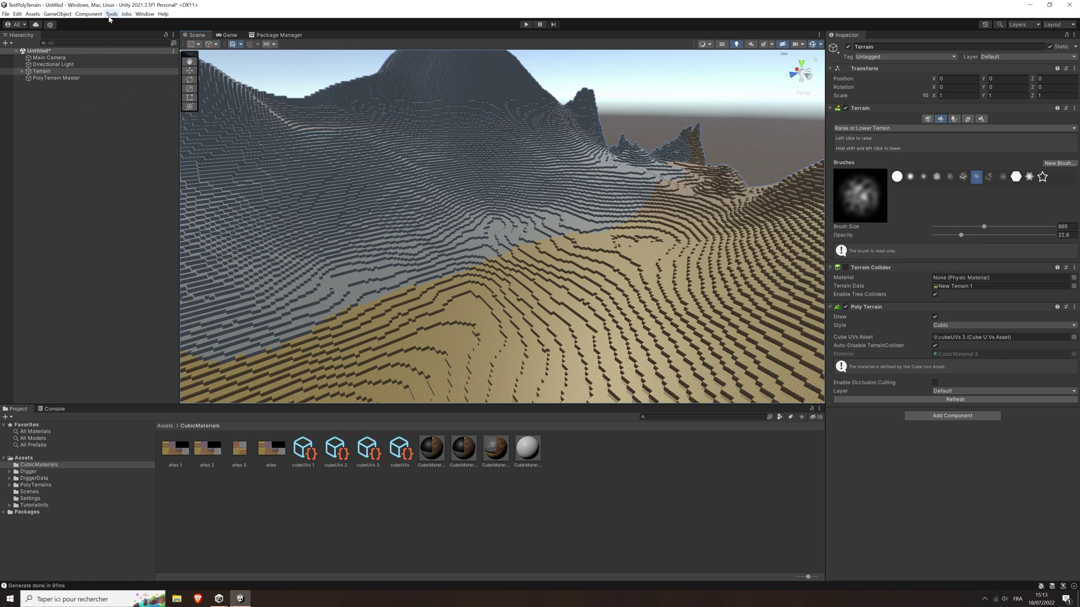
click(111, 14)
- Run Digger's Setup terrains, accept the Contribute GI warning, and select Digger Master
mouse_move(133, 34)
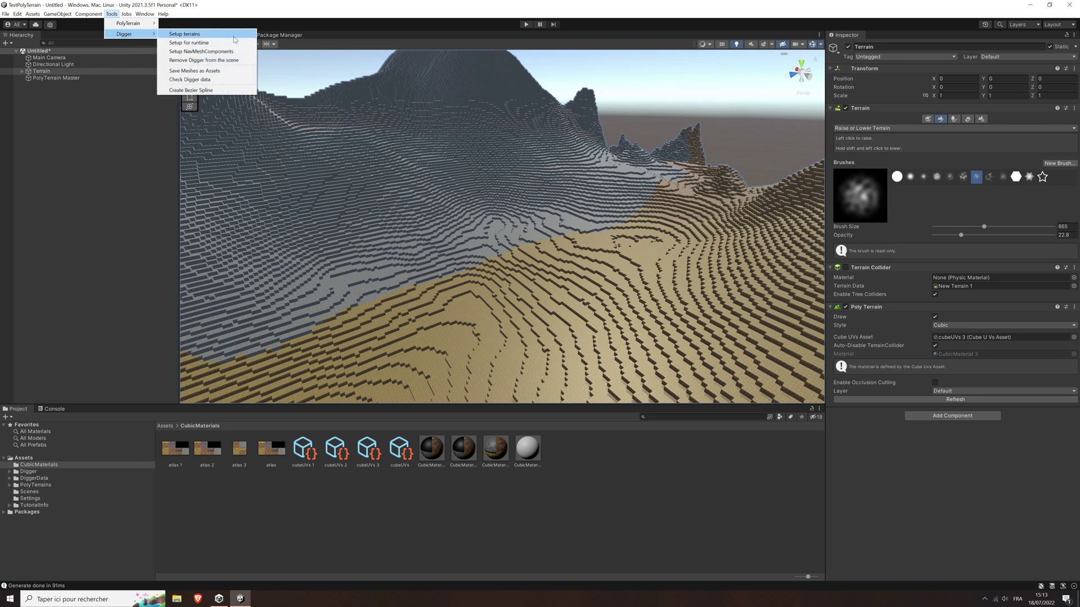
click(234, 36)
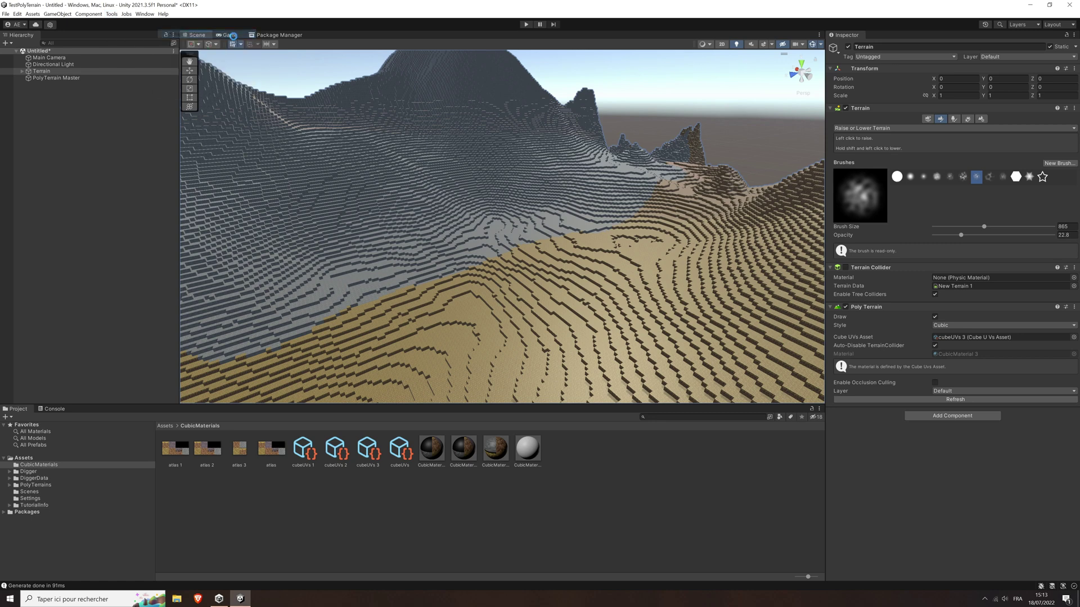
click(555, 319)
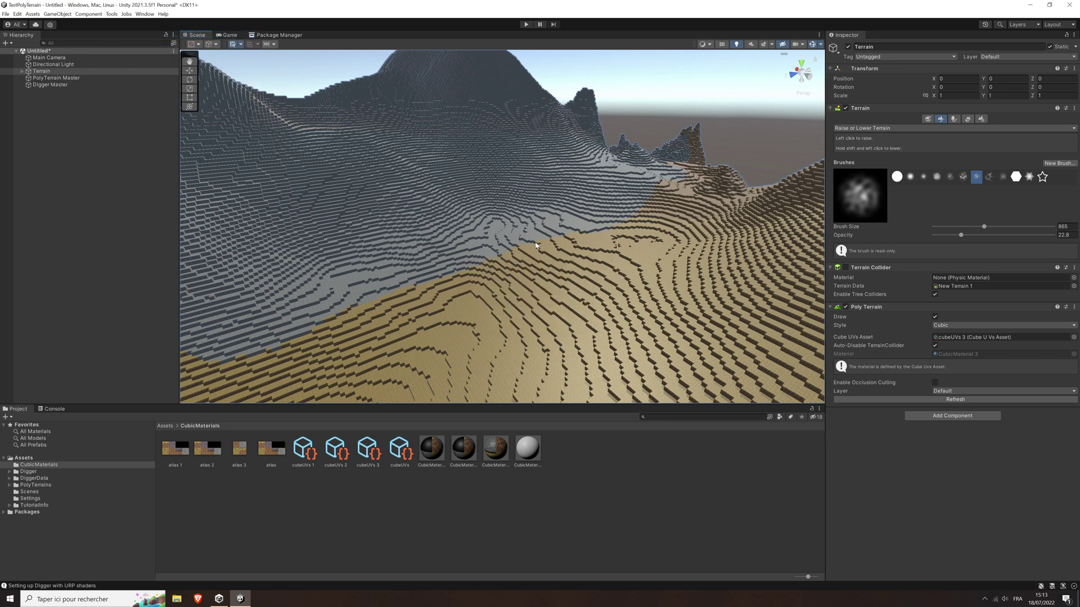
click(59, 85)
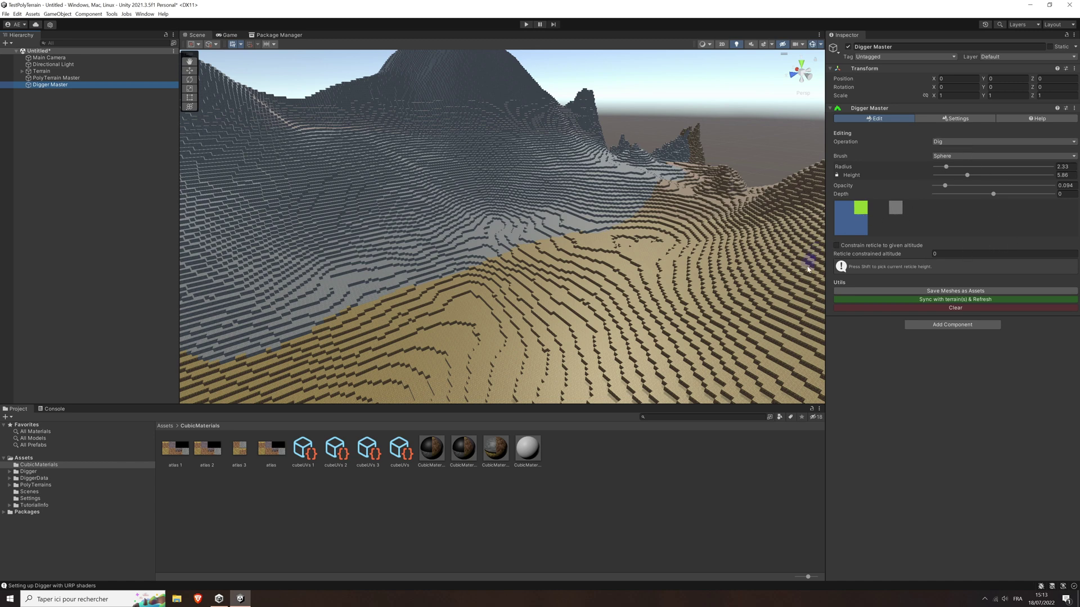
scroll(463, 193, up, 10)
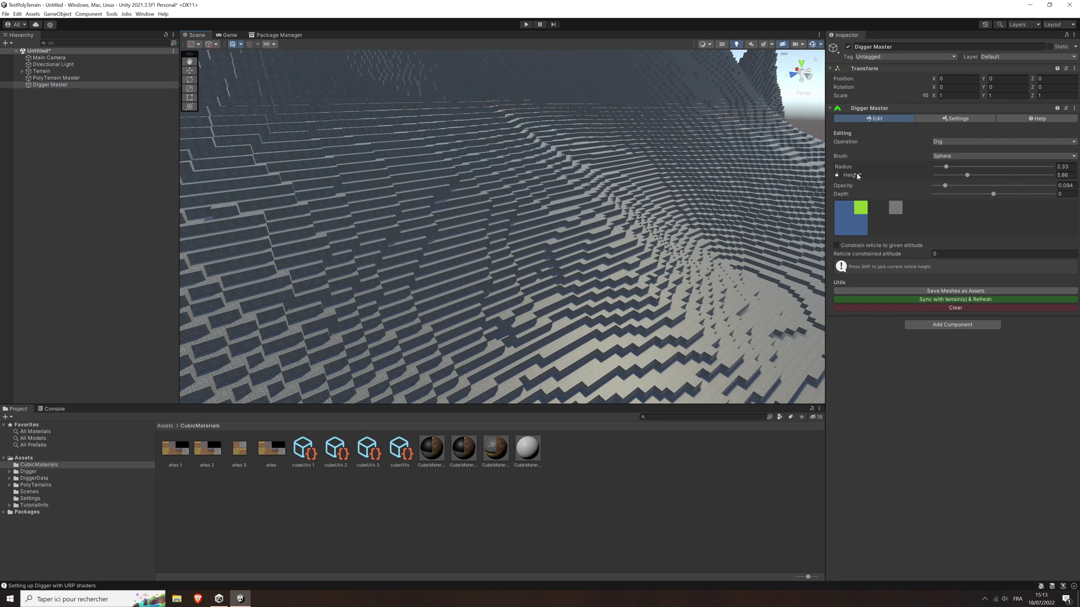
- Lock brush height to radius, set radius to 5.58, and switch Digger's operation to Add
click(837, 175)
drag(946, 166, 966, 167)
scroll(439, 183, down, 10)
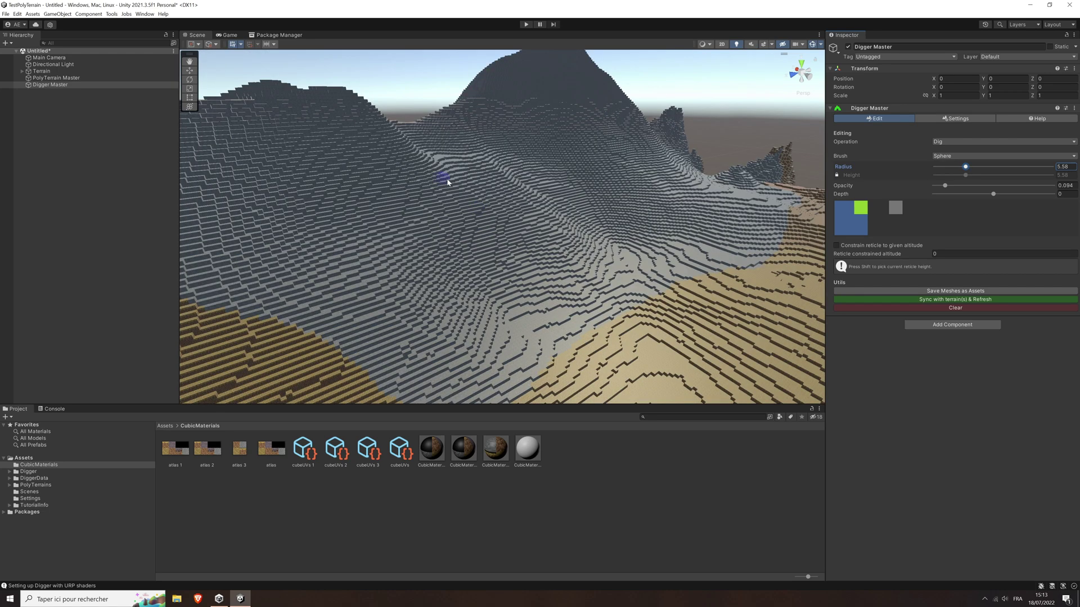
click(959, 144)
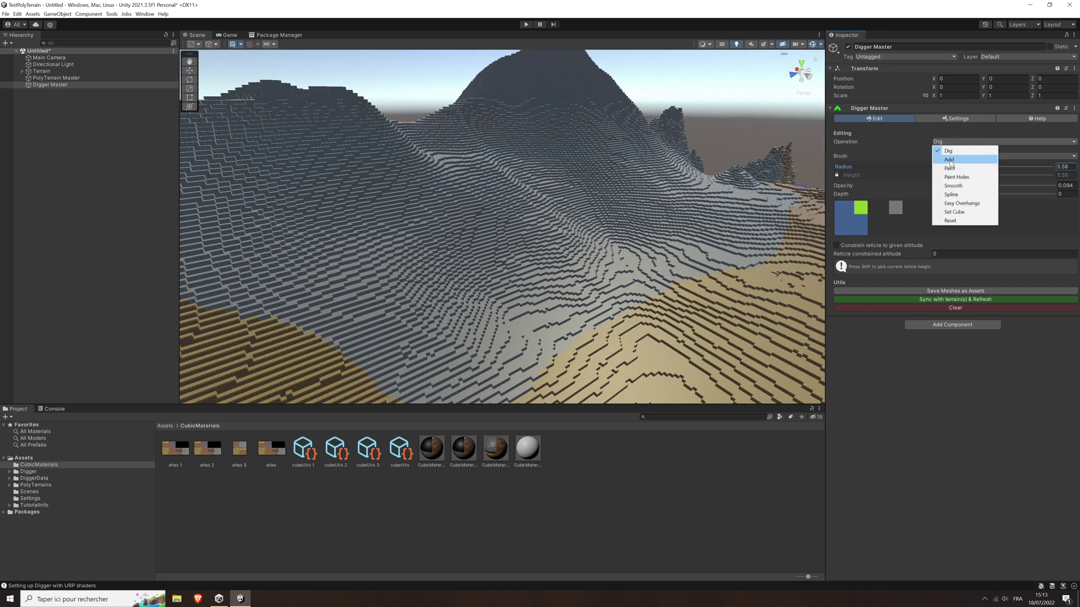
click(950, 159)
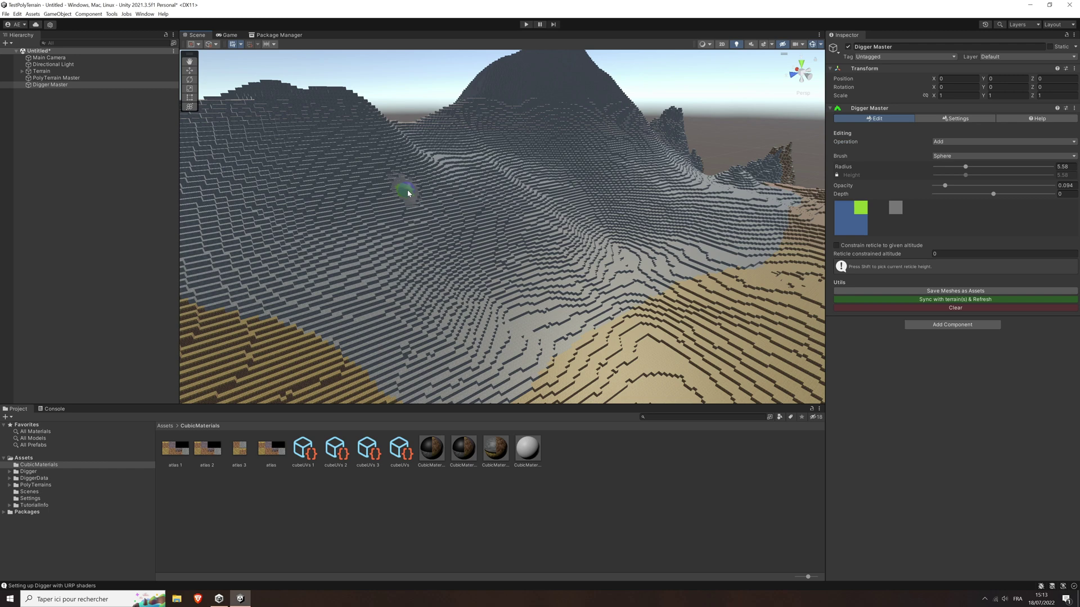
- Paint a green blob of voxels onto the grey mountain slope
drag(415, 192, 431, 201)
scroll(481, 208, up, 2)
scroll(487, 210, up, 3)
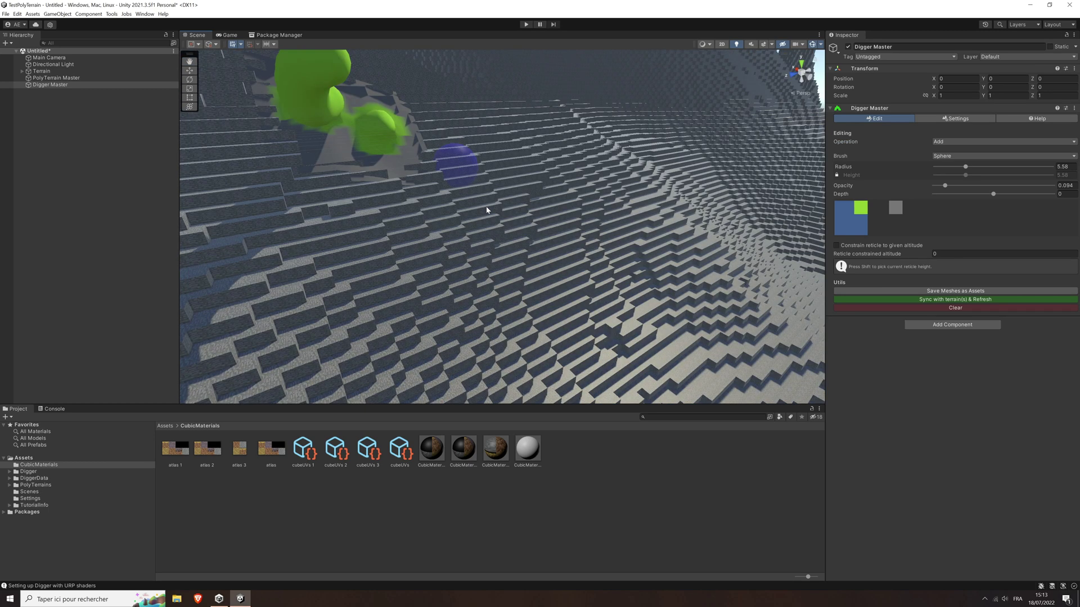
right_drag(488, 210, 459, 196)
scroll(460, 197, down, 10)
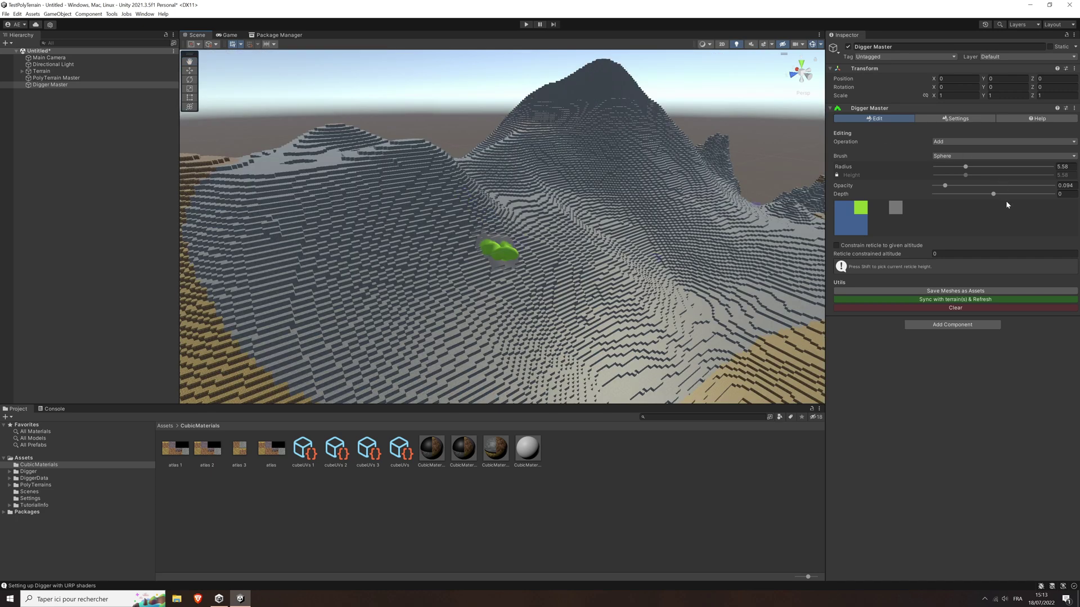
click(954, 329)
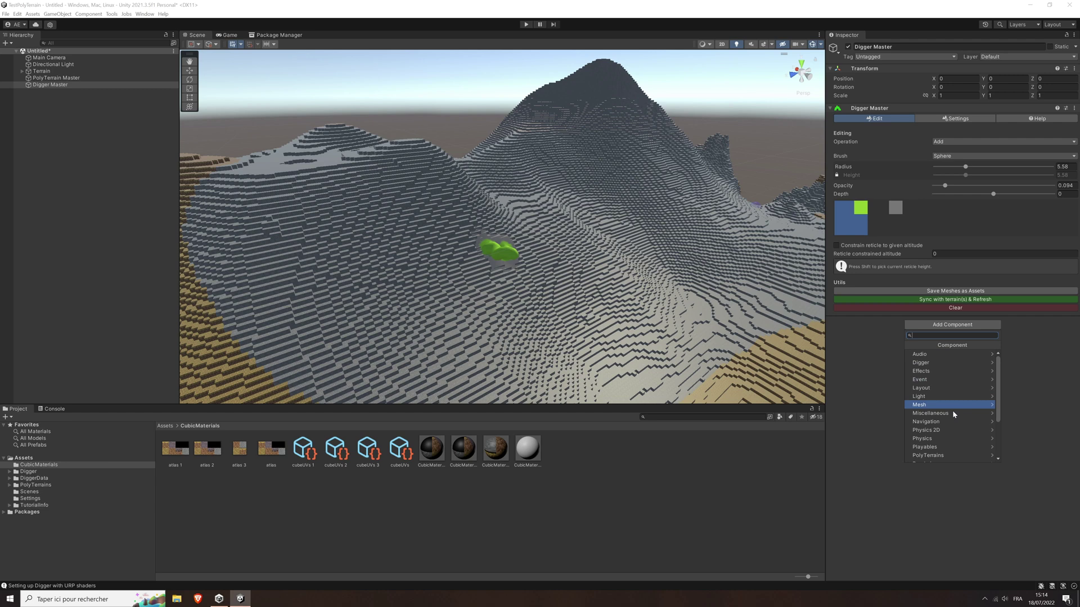
- Add a PolyTerrains Digger Polygonizer Provider to Digger Master and sync with the terrain
click(954, 455)
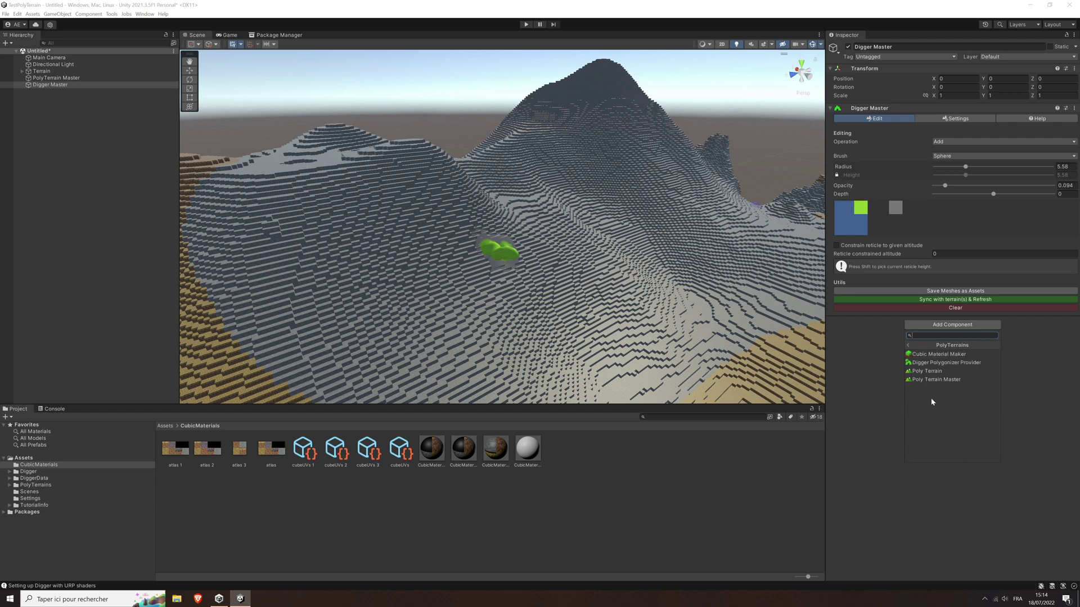
click(989, 362)
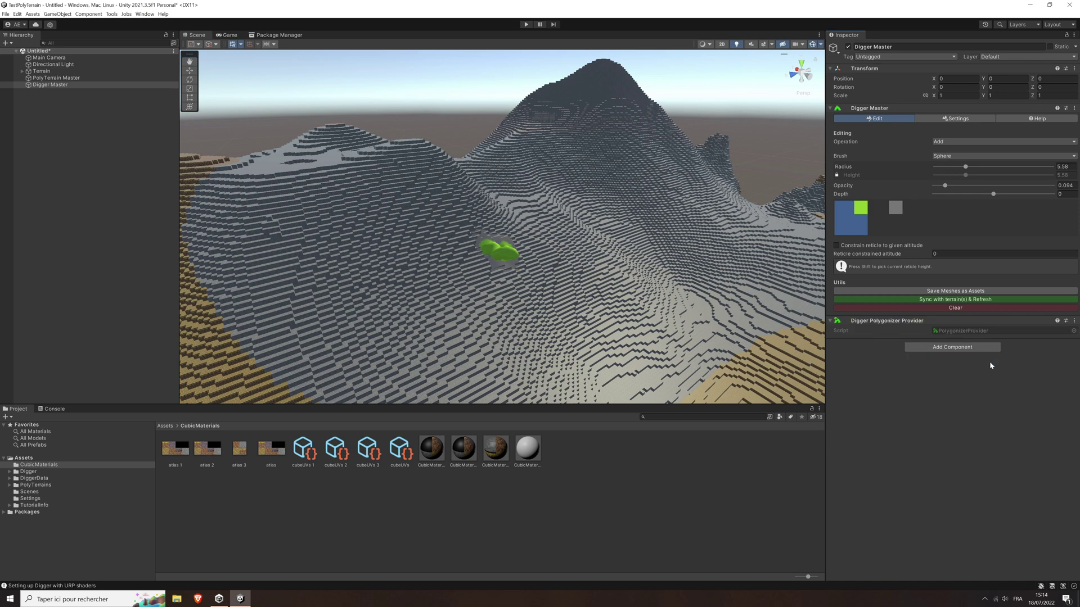
click(940, 300)
scroll(528, 271, up, 5)
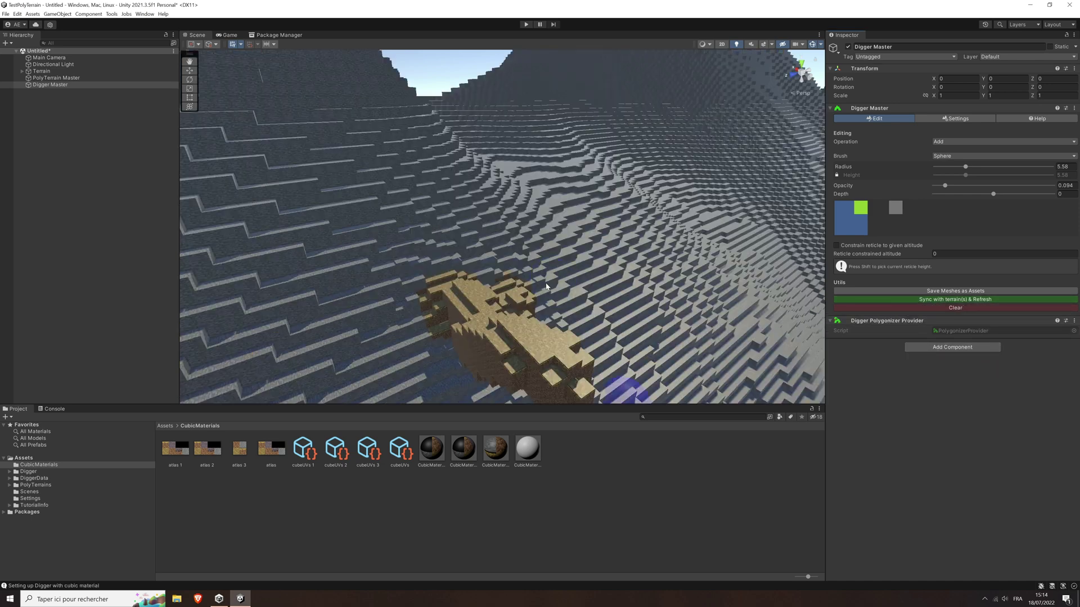
scroll(613, 285, down, 10)
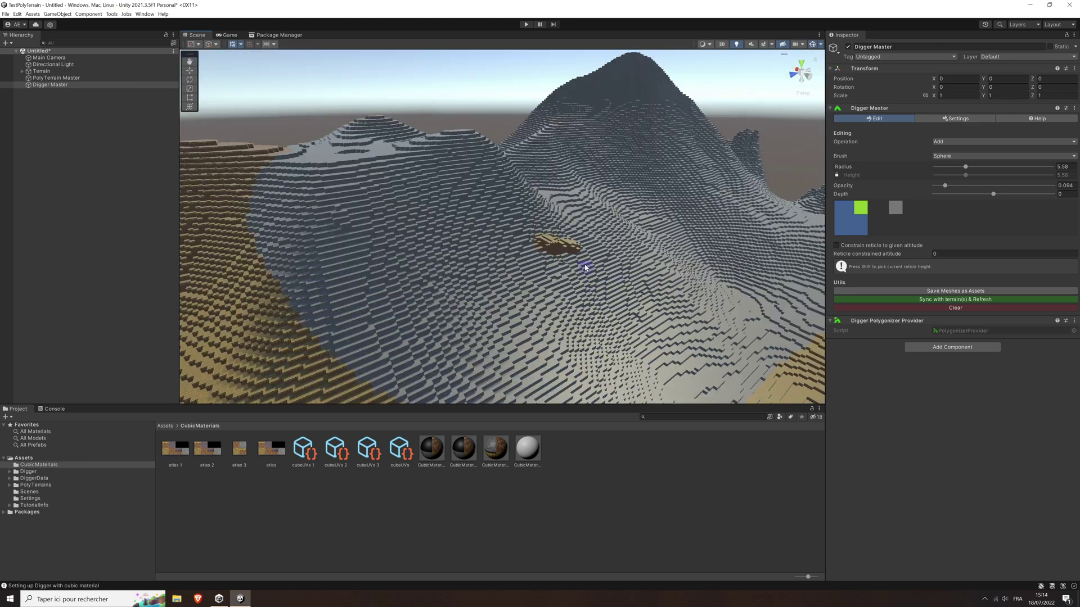
right_drag(650, 268, 618, 246)
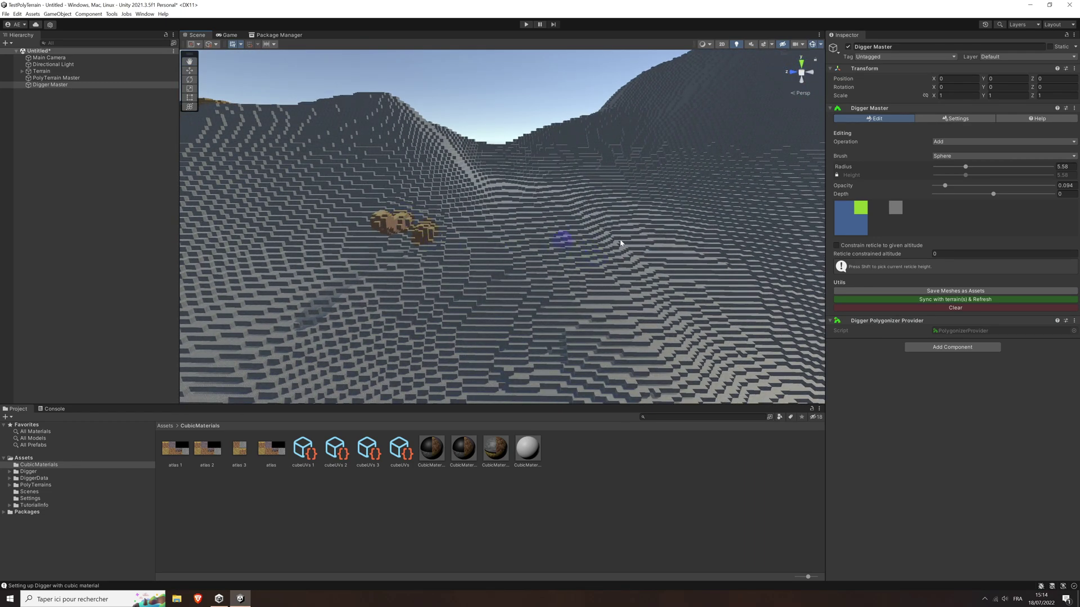
- Set Digger to Dig with radius 15.76 and opacity 0.617
click(944, 144)
click(951, 153)
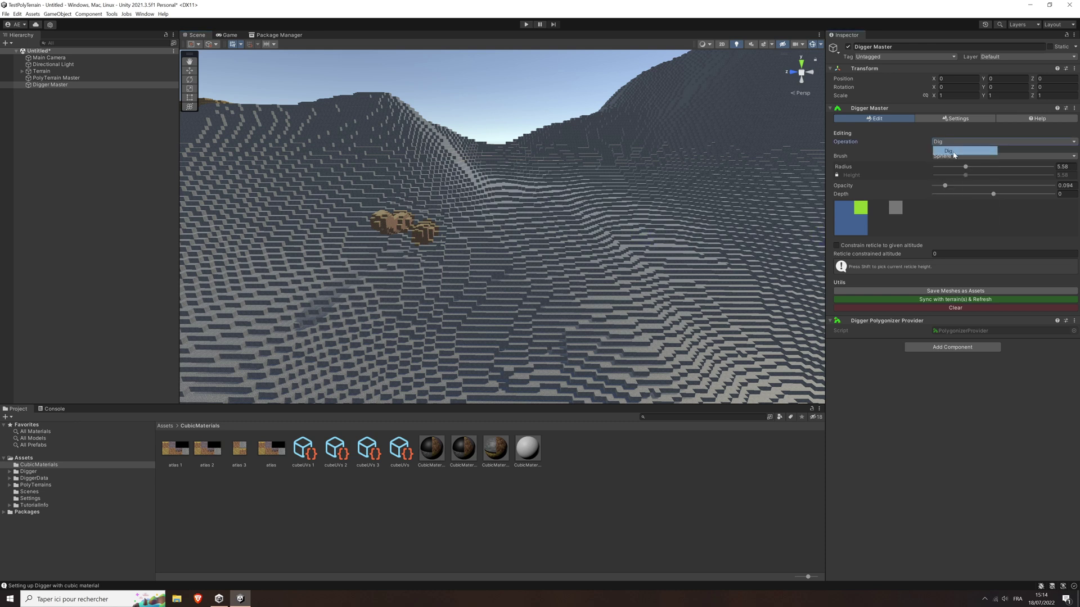
drag(965, 166, 1023, 171)
click(1007, 186)
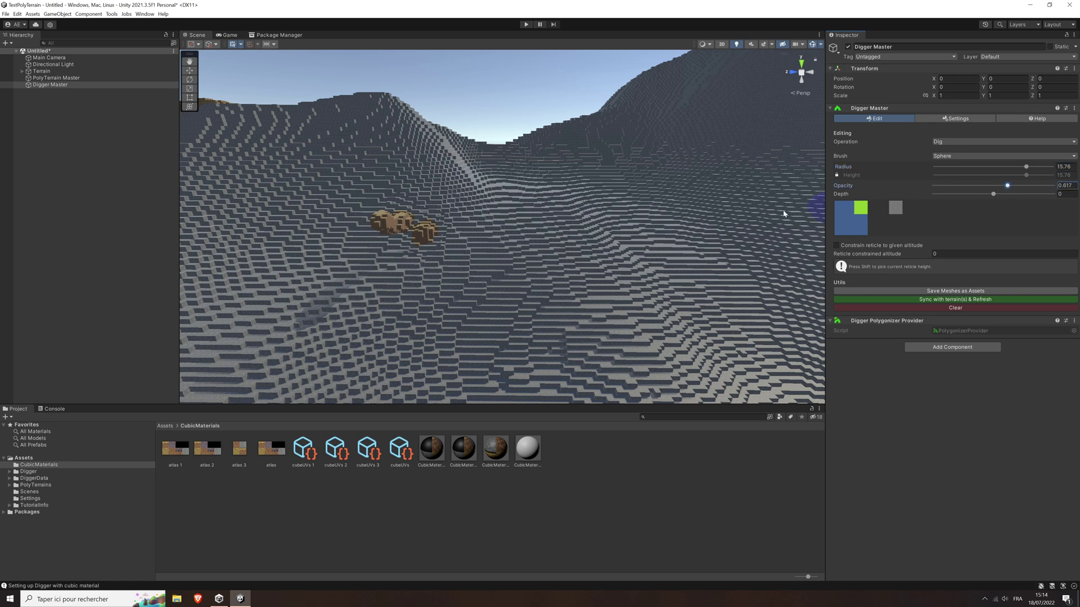
- Pick the grey texture and dig a hole through the mountain ridge
mouse_move(784, 212)
alt+mouse_down()
mouse_move(631, 176)
mouse_move(682, 176)
mouse_move(645, 180)
mouse_move(658, 186)
alt+mouse_up()
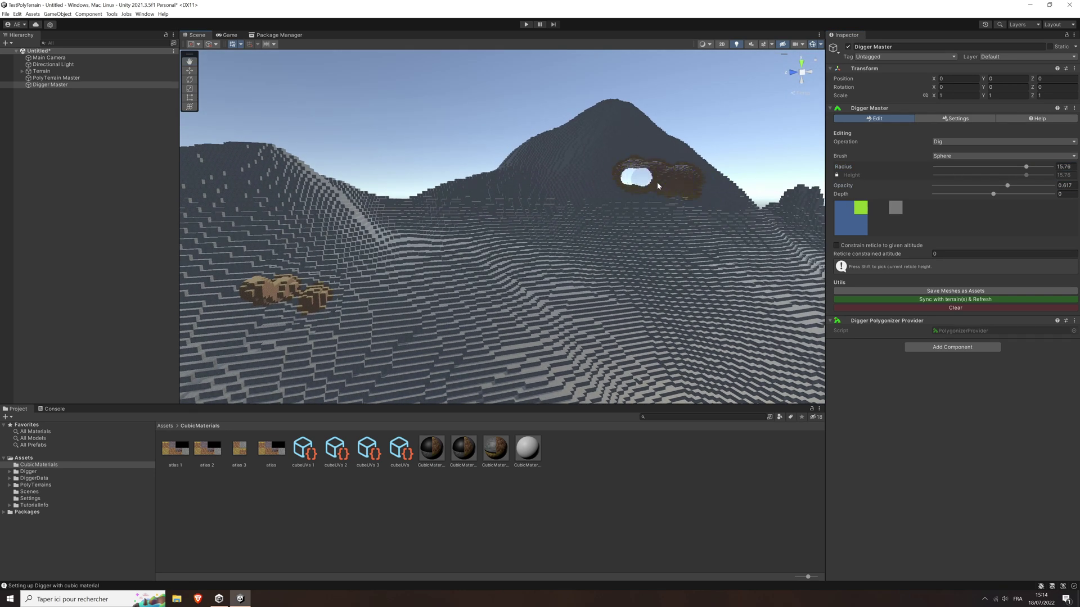
click(897, 212)
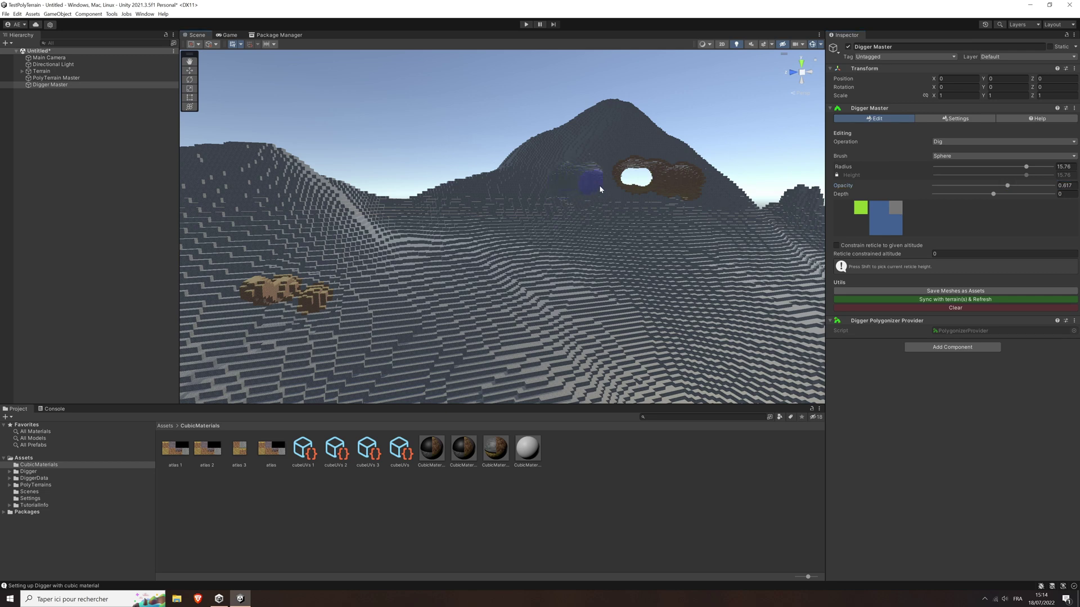
drag(621, 188, 575, 179)
right_drag(713, 208, 561, 250)
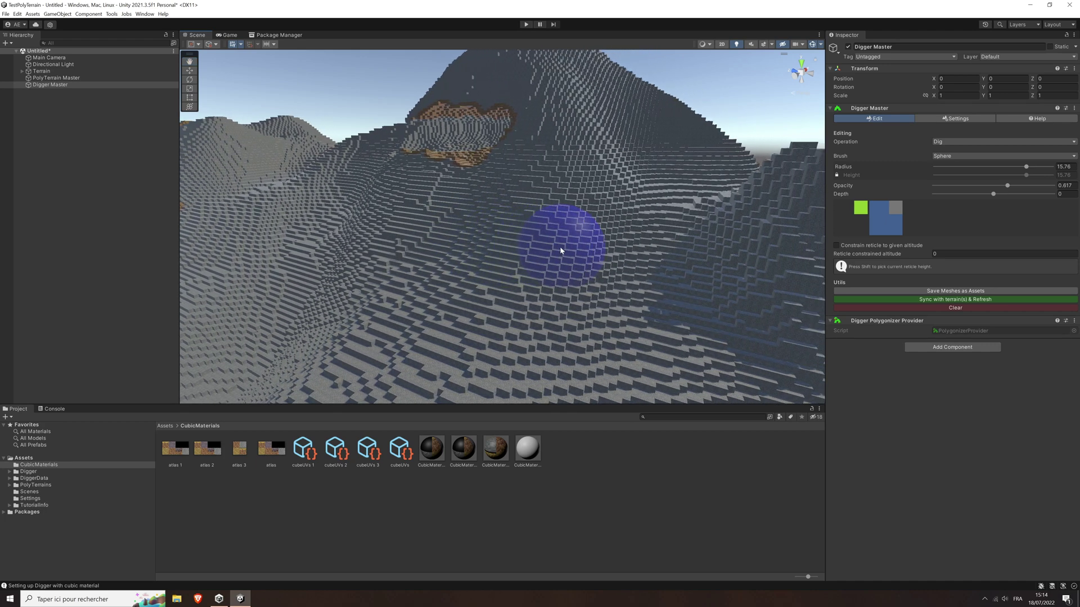
- Switch Digger to Set Cube with cube size 1 and remove a single cube
click(951, 142)
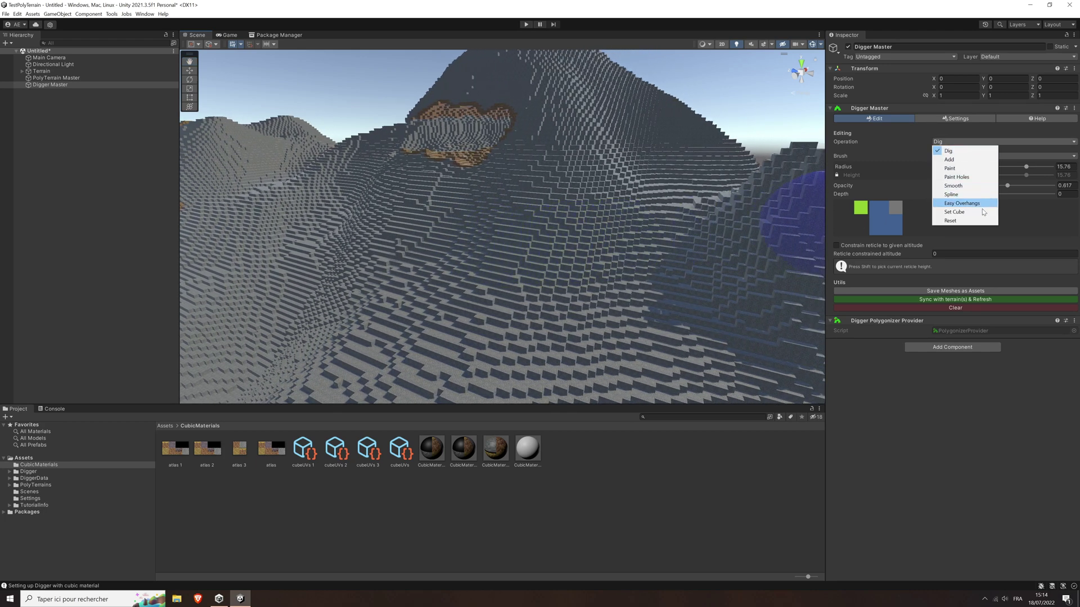
click(937, 212)
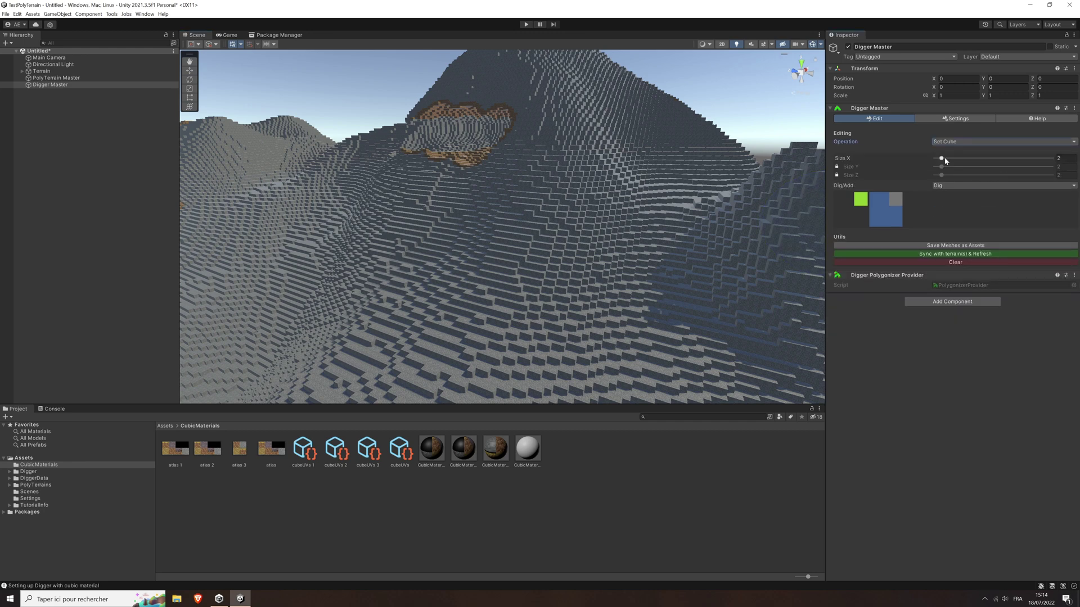
drag(943, 159, 933, 159)
click(479, 237)
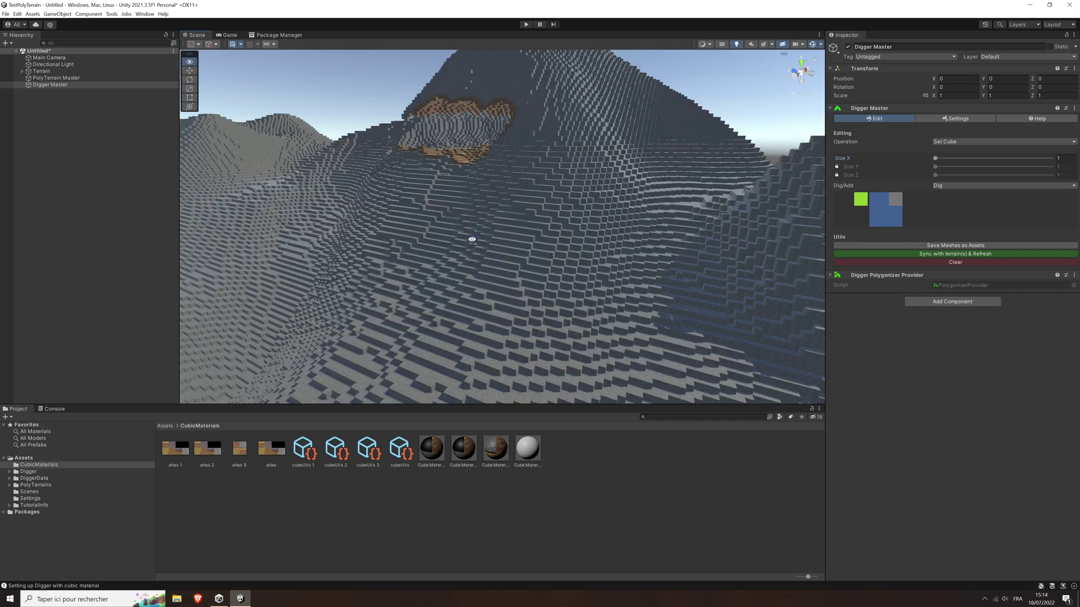
scroll(472, 242, up, 3)
scroll(472, 256, up, 5)
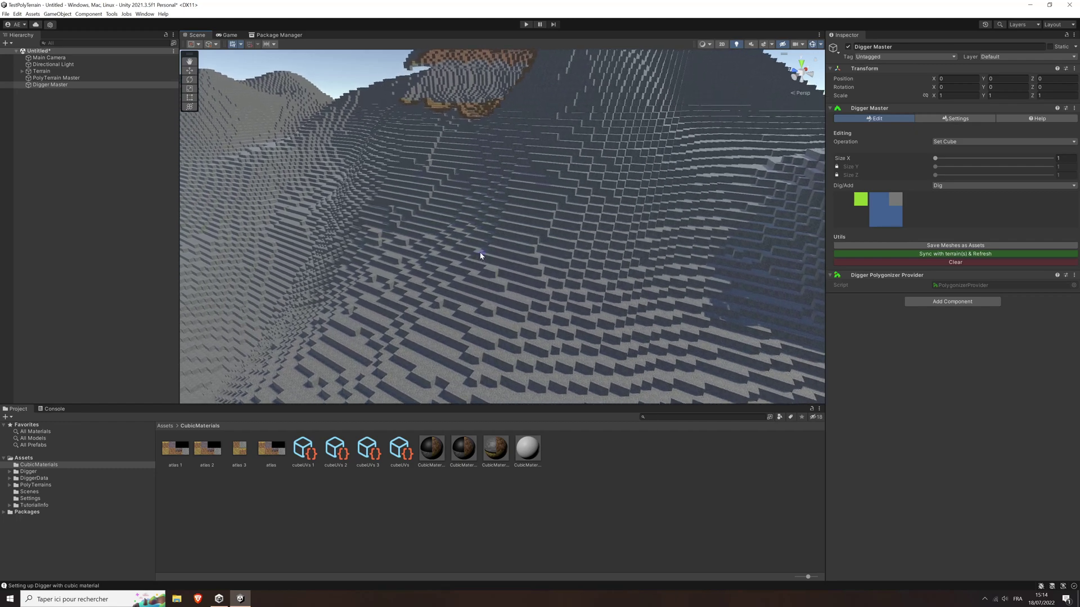
scroll(509, 281, up, 5)
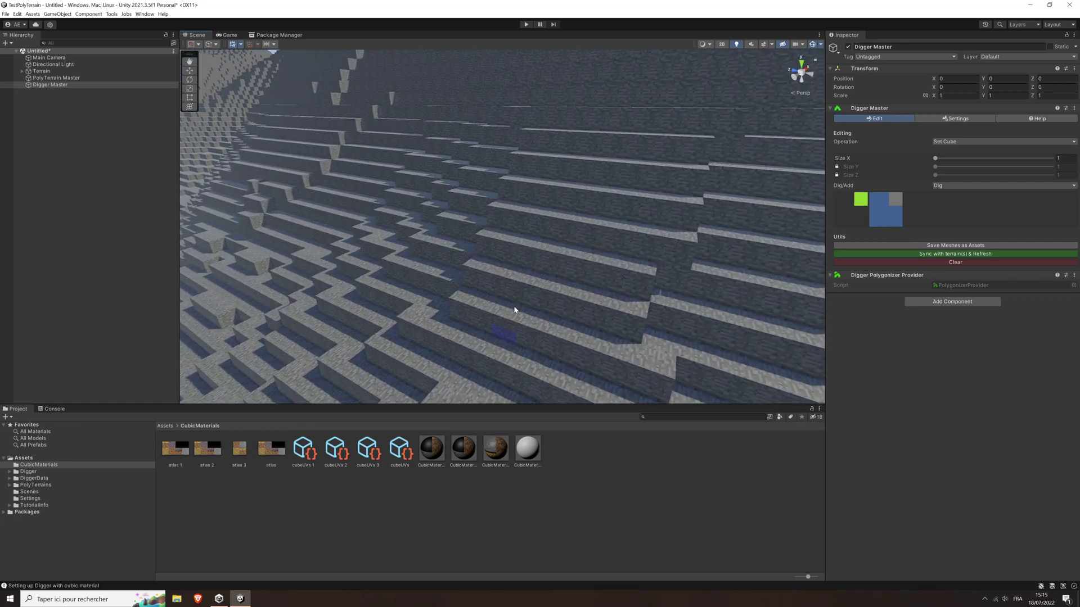
- Set cube editing to Add, place two cubes on the terrain steps, and show Digger's Settings tab
click(976, 141)
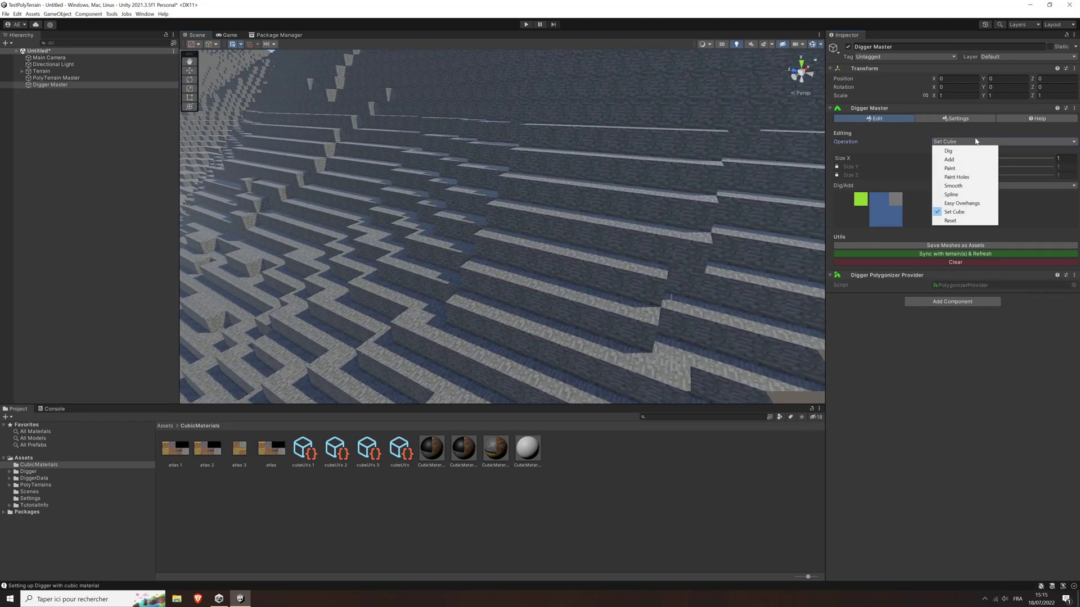
click(1040, 230)
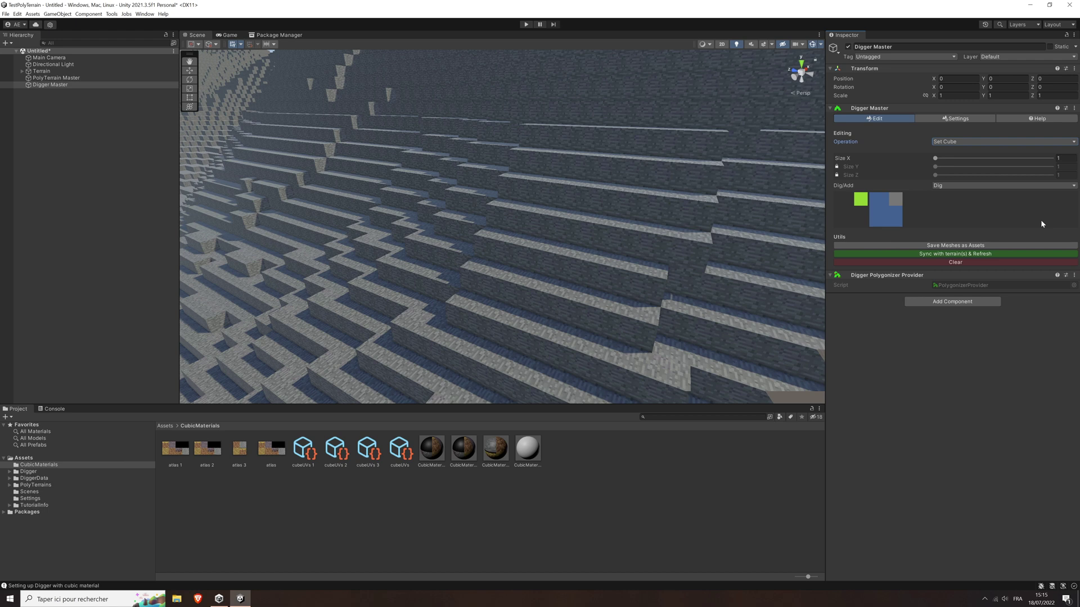
click(942, 185)
click(950, 204)
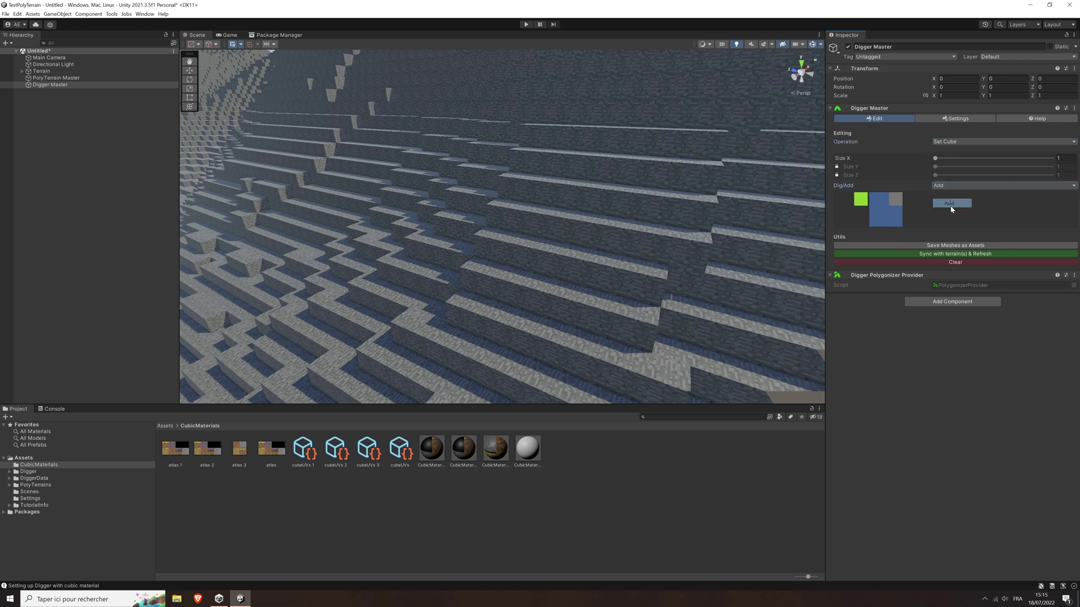
click(497, 311)
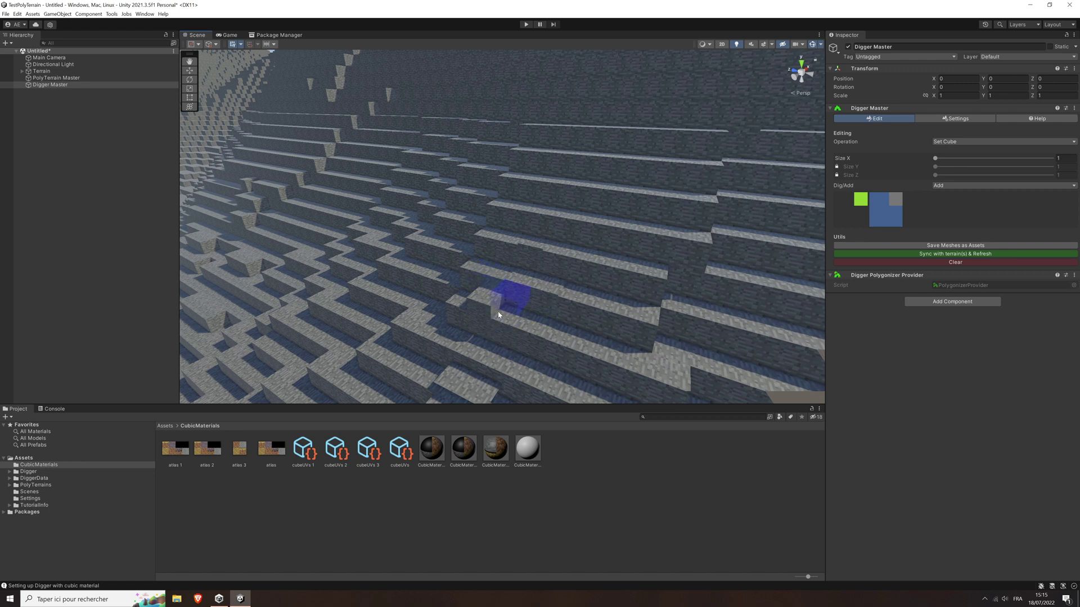
click(522, 289)
click(965, 119)
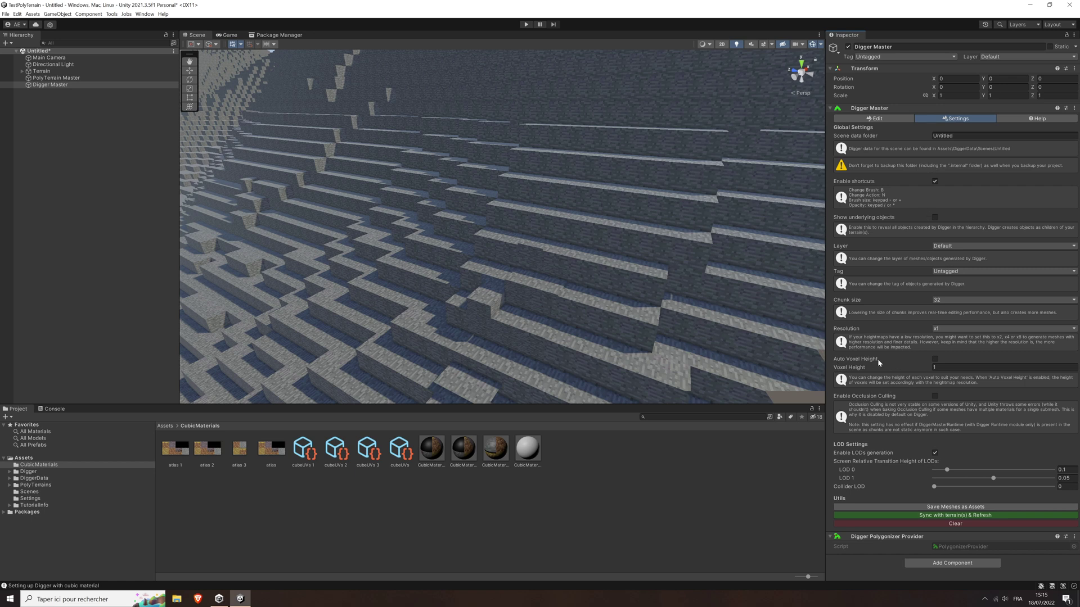
- Enable Auto Voxel Height, cut a block-shaped notch into the terrain, and return to Edit
click(934, 358)
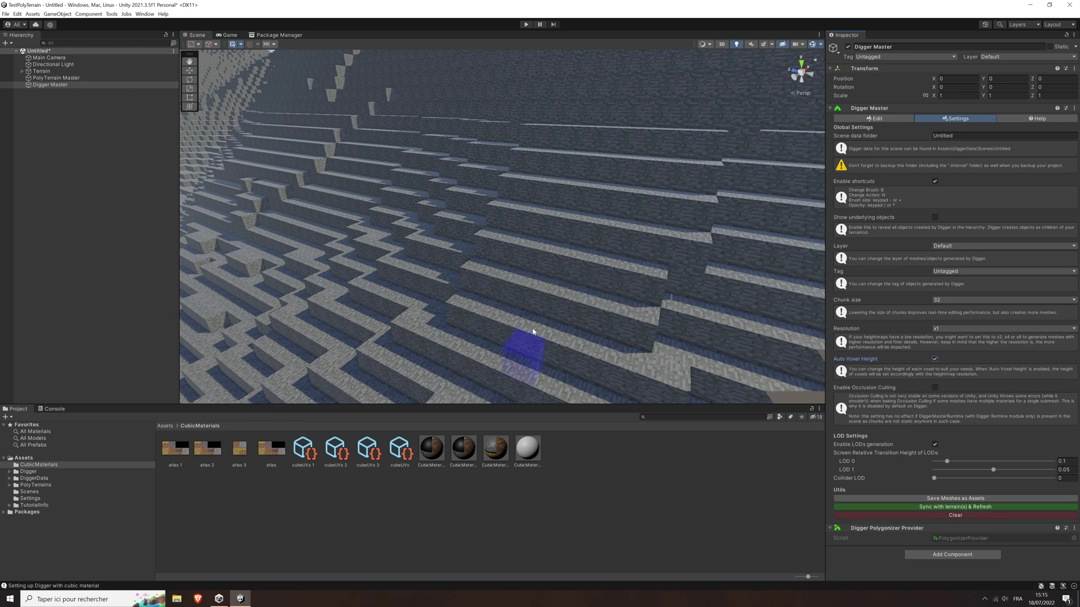
click(503, 306)
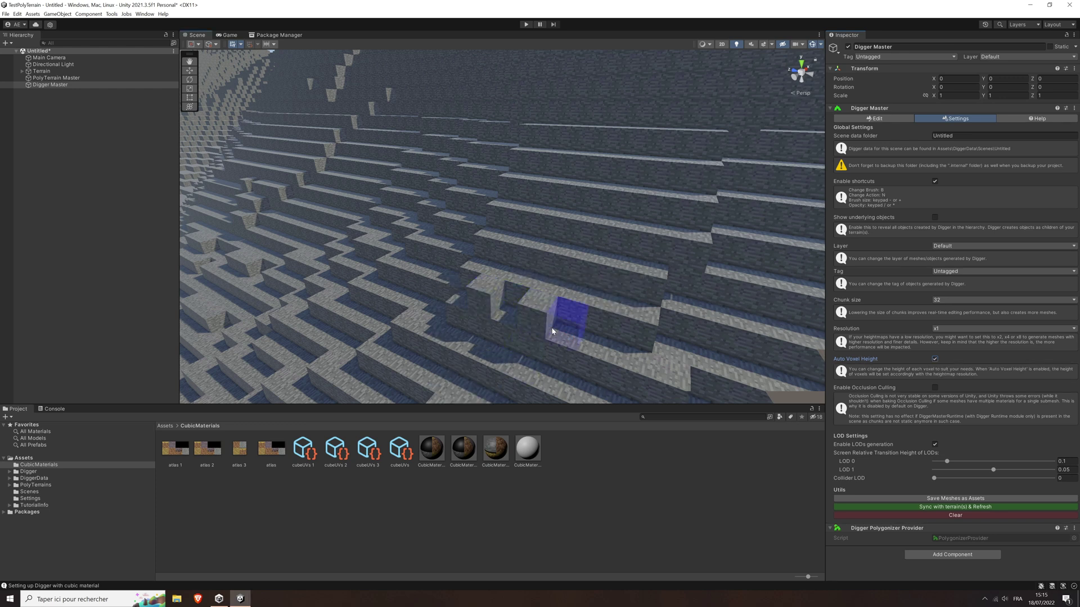
click(876, 118)
- Add a green grass-and-dirt cube to the terrain with Set Cube
click(850, 213)
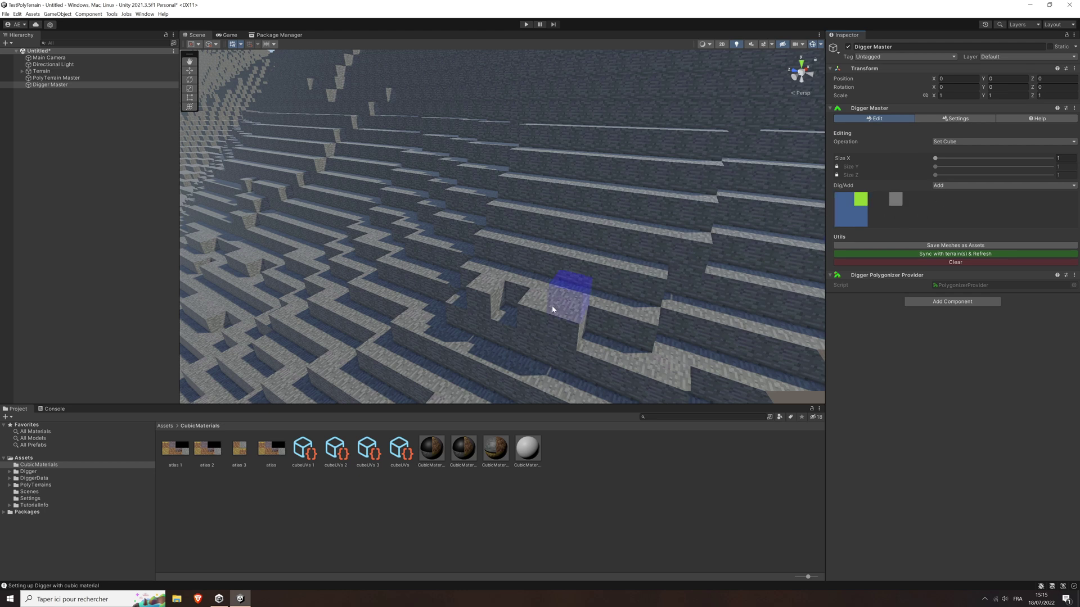
click(596, 337)
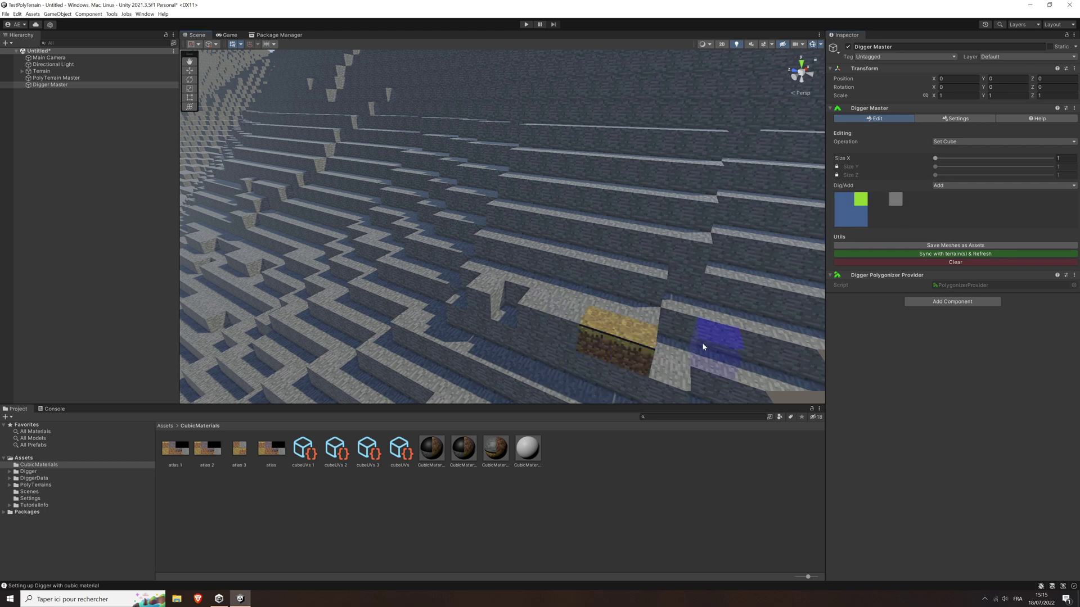
click(949, 144)
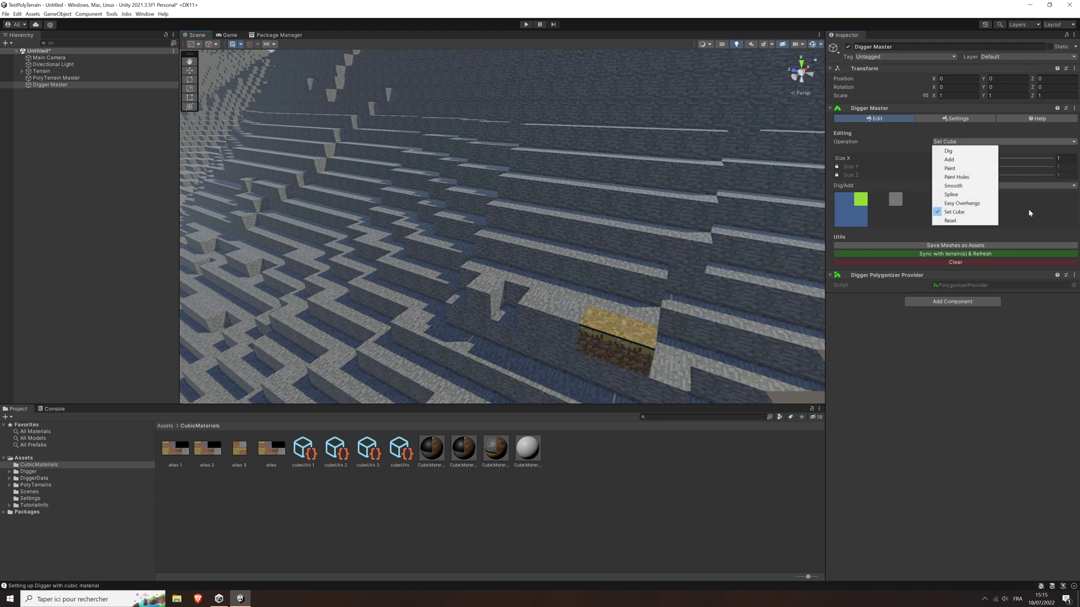
click(967, 212)
- Switch Set Cube to Dig, dig a cube-shaped hole beside the grass block, and zoom out
click(950, 185)
click(948, 195)
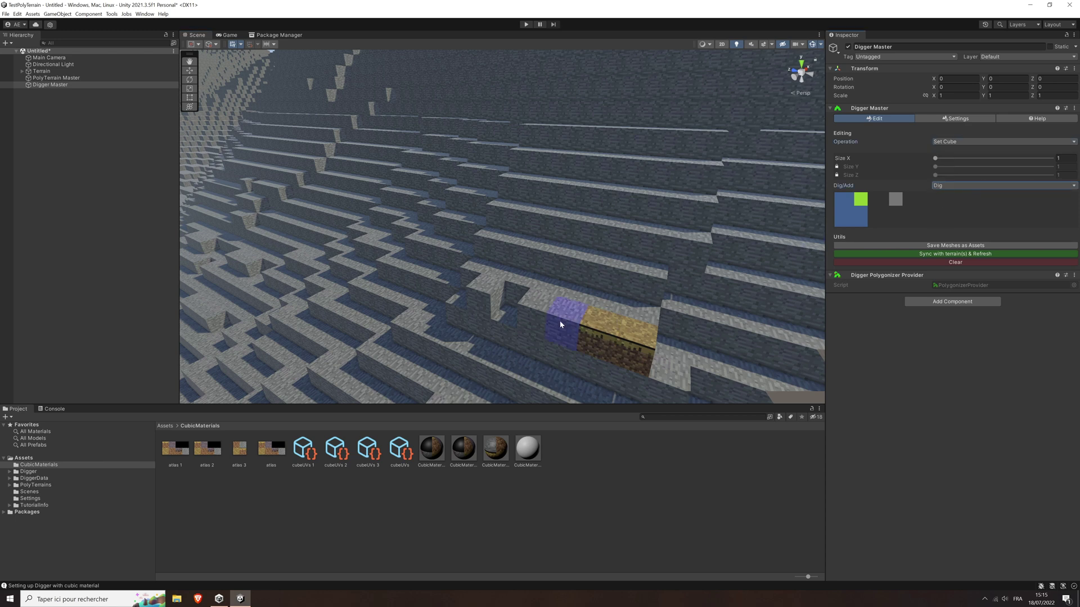
click(538, 316)
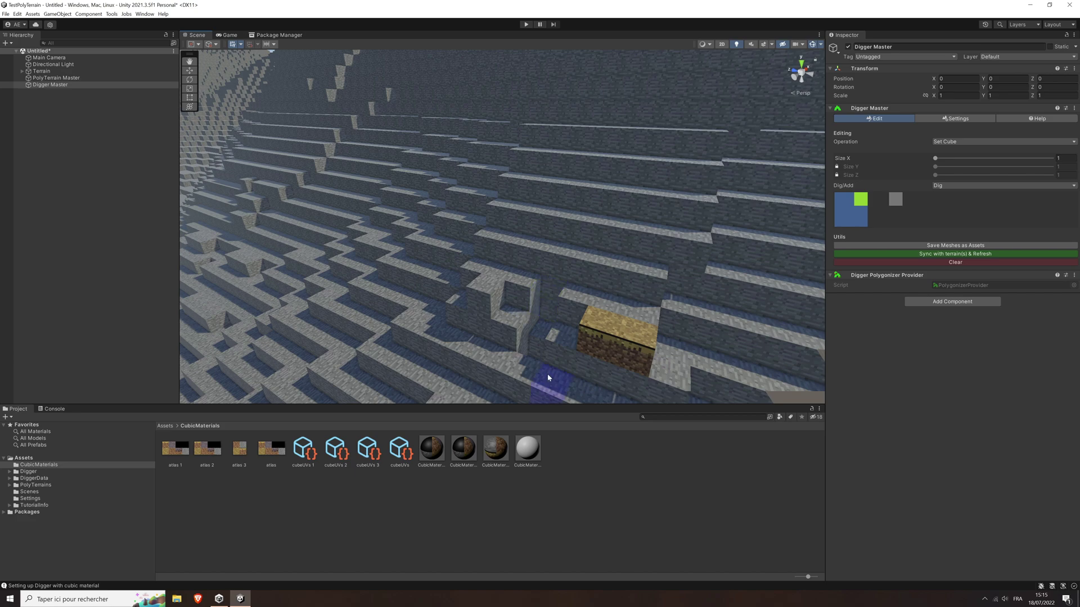
scroll(512, 303, down, 10)
mouse_move(512, 304)
alt+mouse_down()
mouse_move(500, 303)
mouse_move(513, 307)
alt+mouse_up()
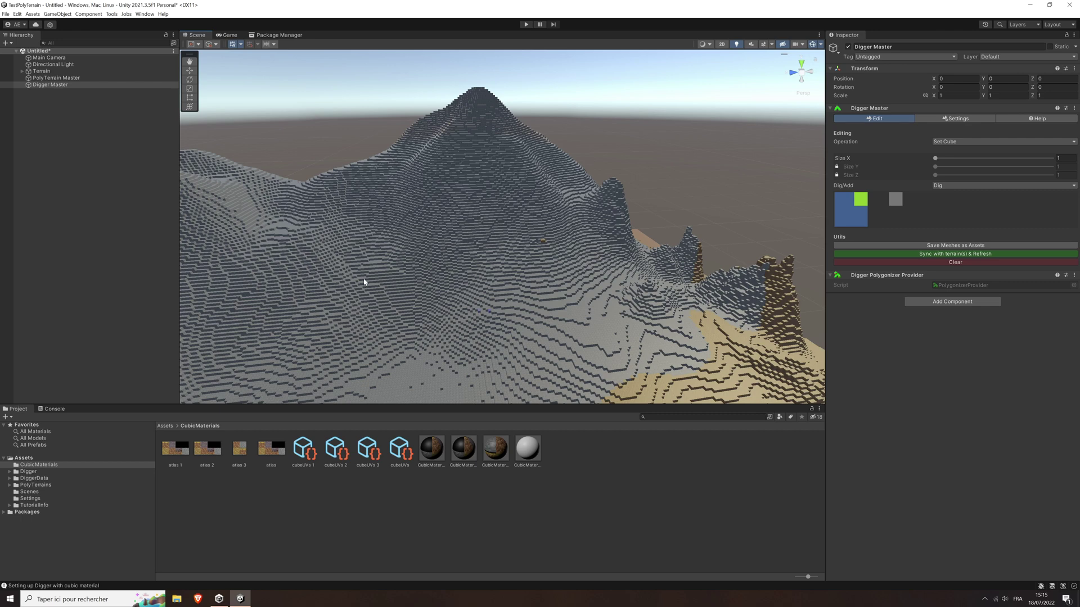
- Zoom in on the sandy slopes, show the Console with Ctrl+Shift+C, and select PolyTerrain Master
alt+drag(437, 278, 509, 295)
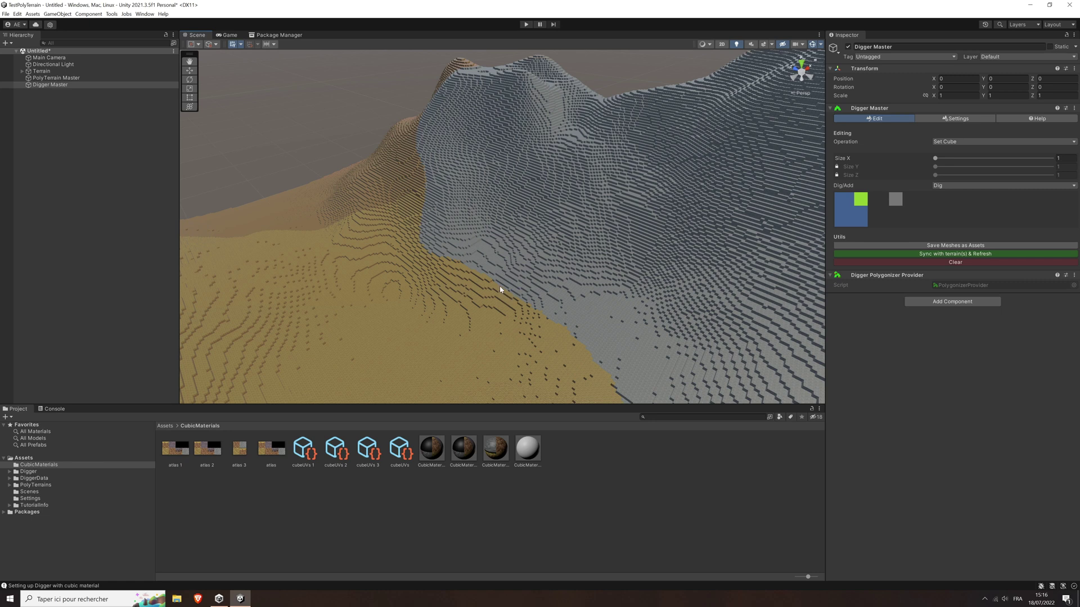
scroll(500, 289, up, 5)
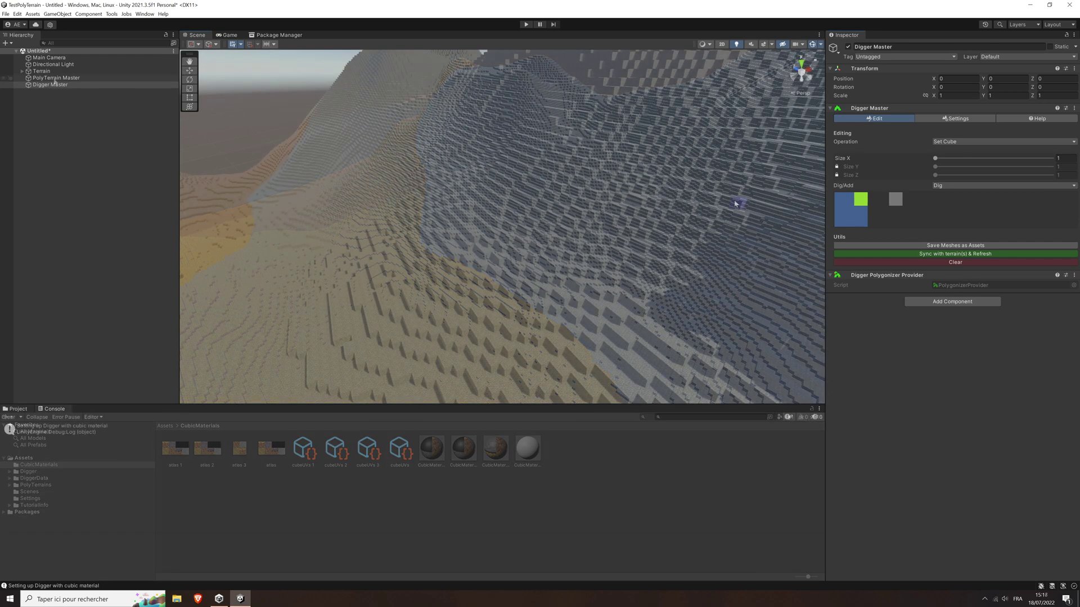
key(ctrl+shift+c)
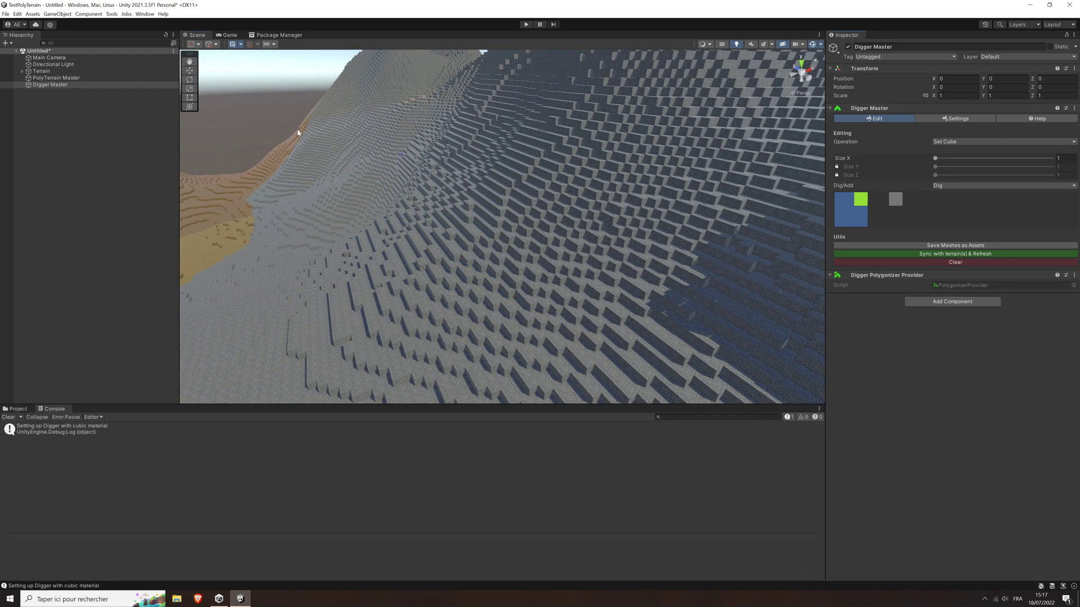
click(44, 78)
- Set PolyTerrain Master's Style to Low Poly and resync Digger Master with the terrain
click(991, 142)
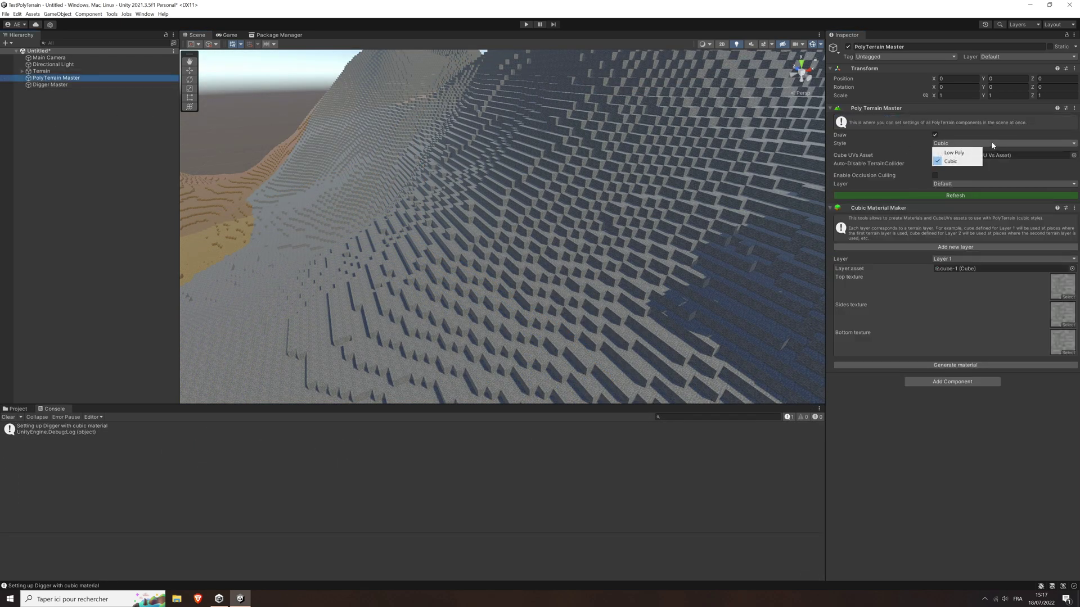
click(966, 153)
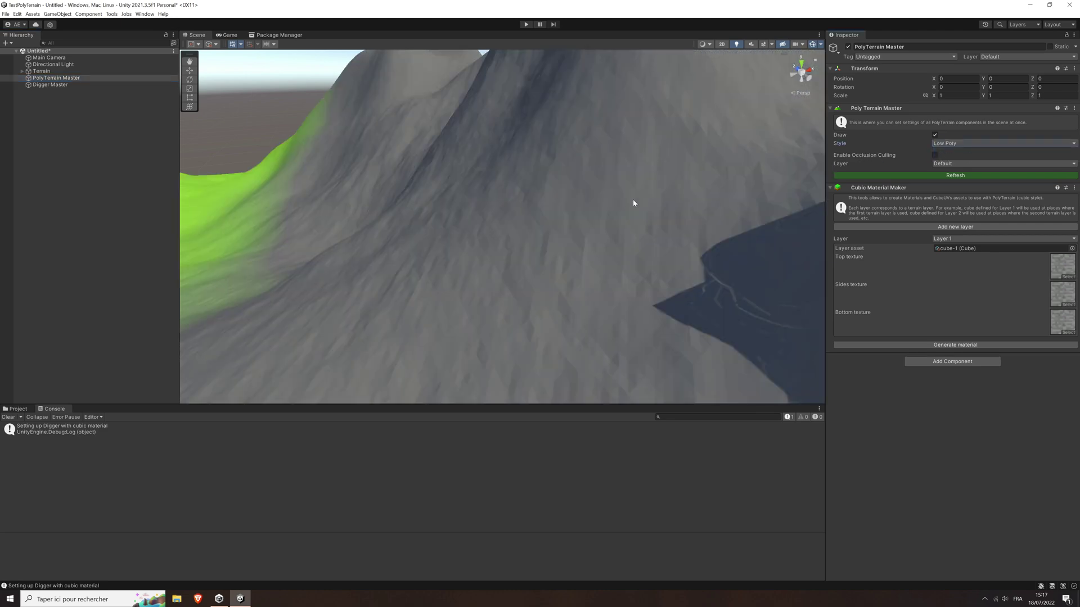
click(50, 84)
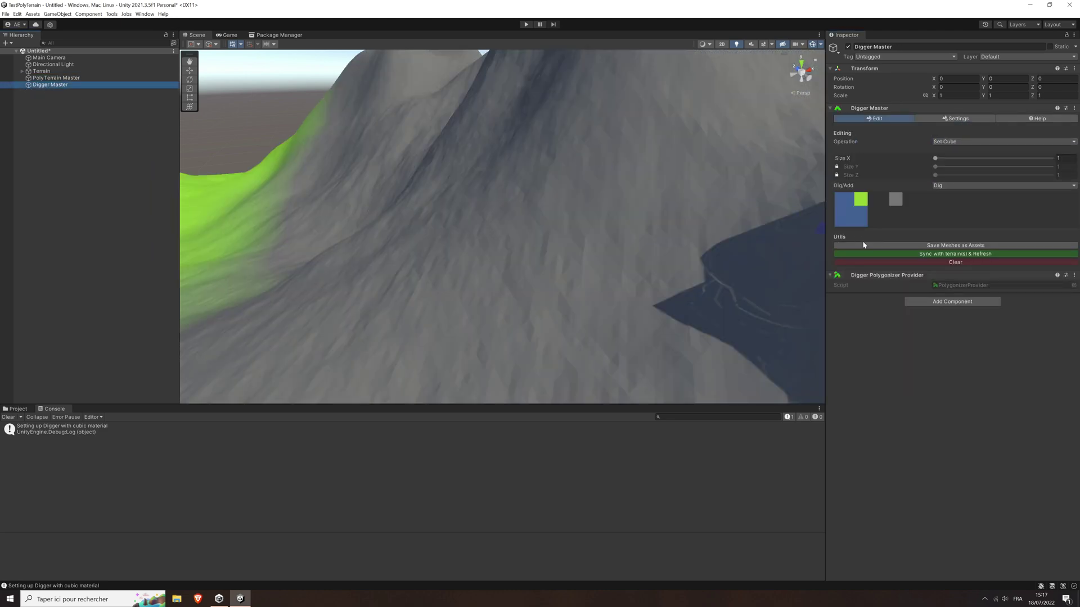
click(928, 256)
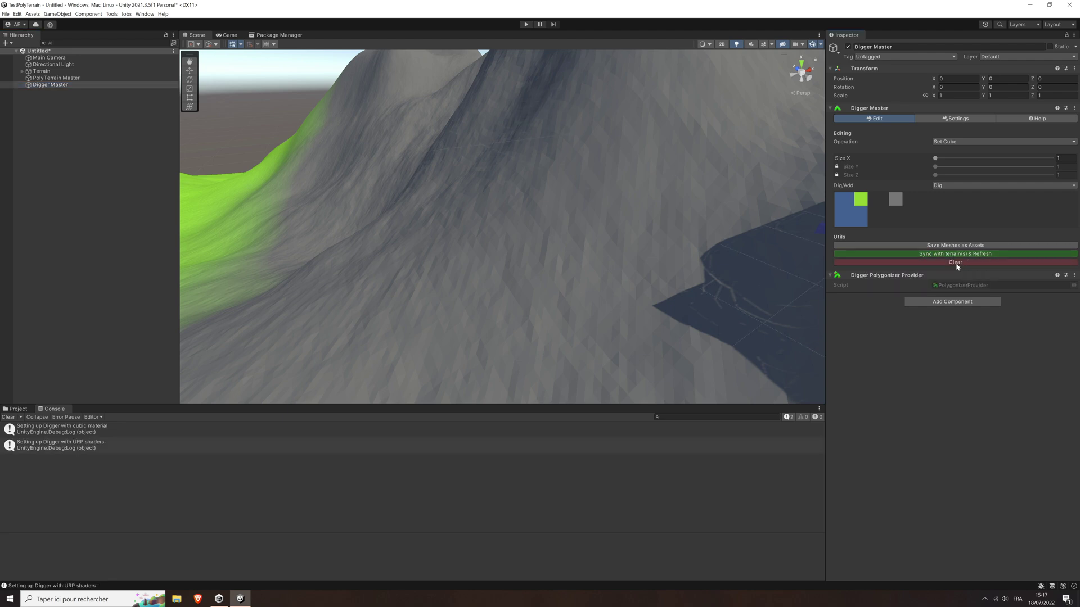
- Switch Digger to Dig and dig three round holes into the slope
click(967, 145)
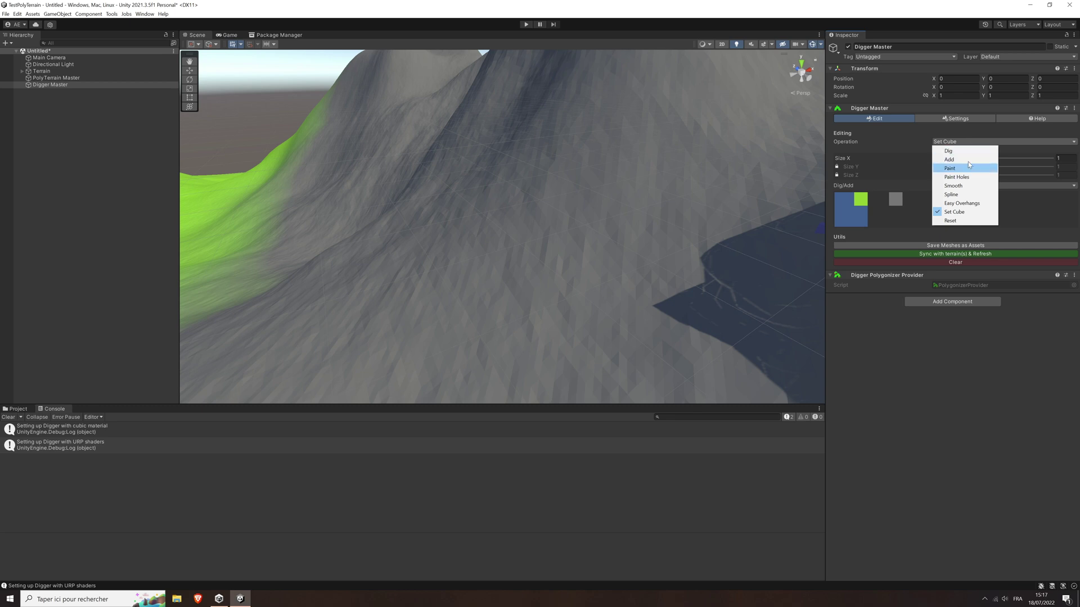
click(956, 150)
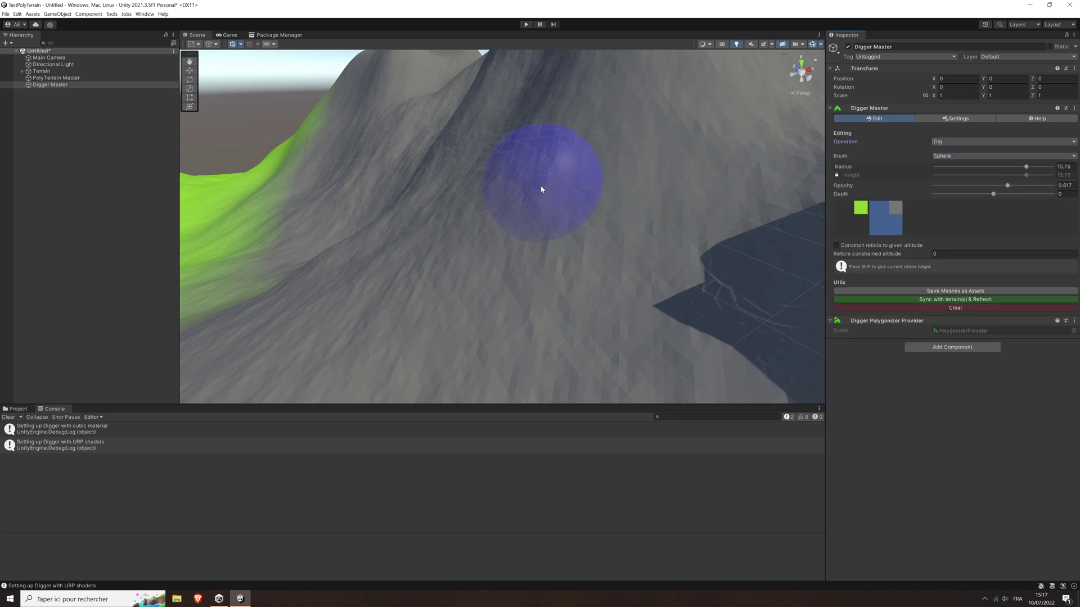
click(541, 189)
click(627, 207)
click(672, 168)
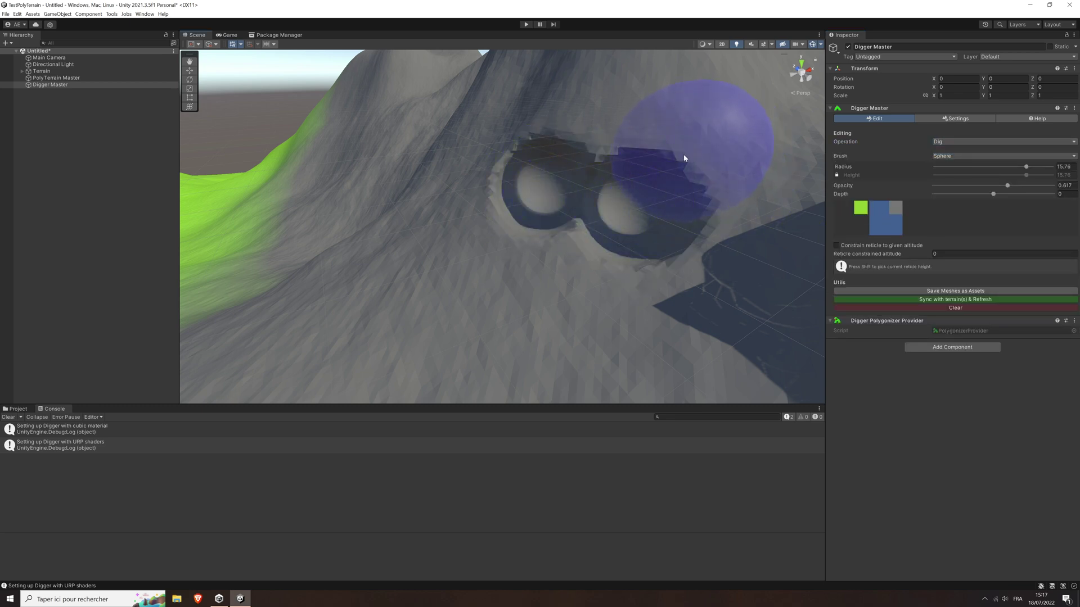
- Switch to Add with the green texture and drag out a long green capsule of terrain
click(967, 141)
click(962, 160)
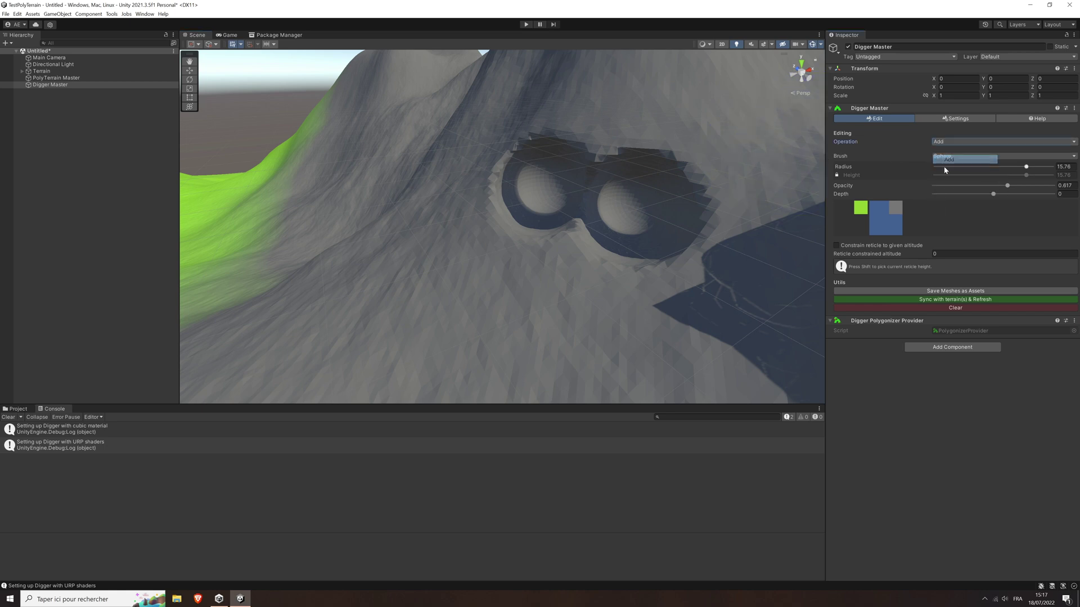
click(859, 209)
click(422, 170)
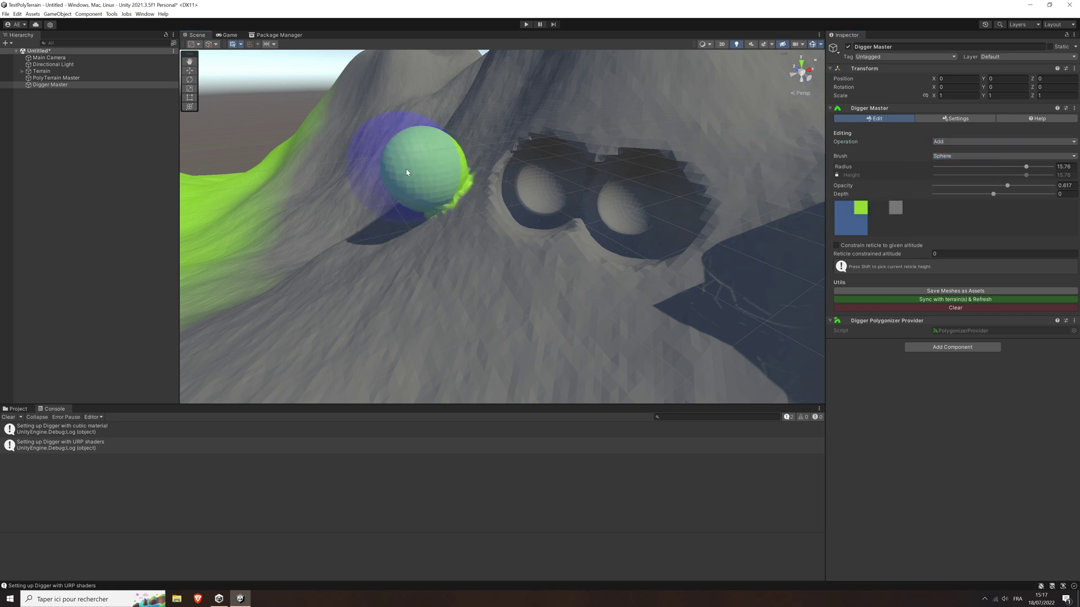
alt+drag(407, 172, 670, 204)
scroll(666, 198, down, 10)
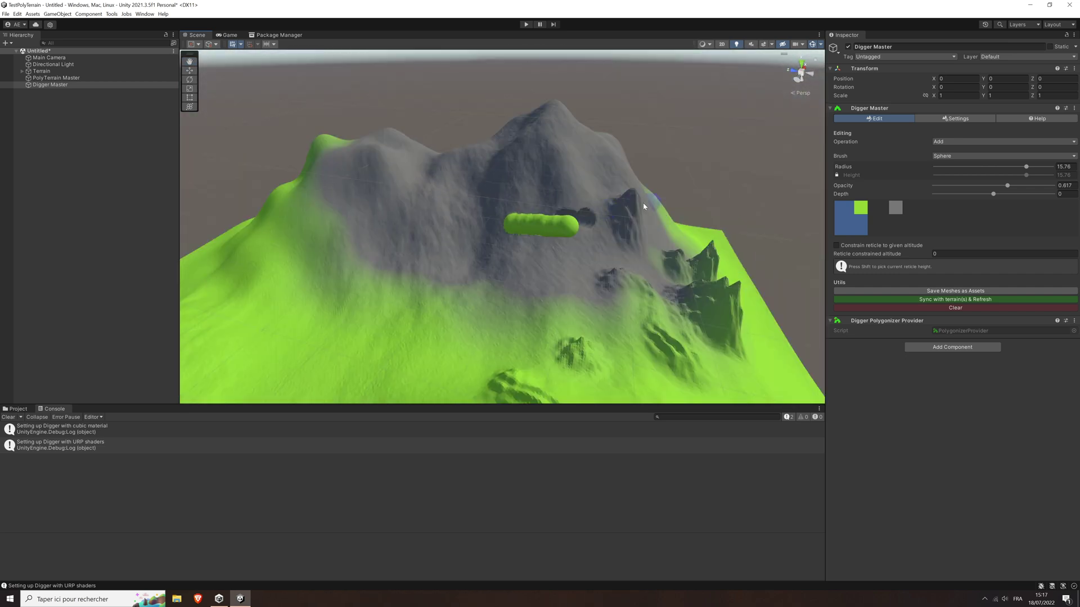
scroll(617, 204, up, 6)
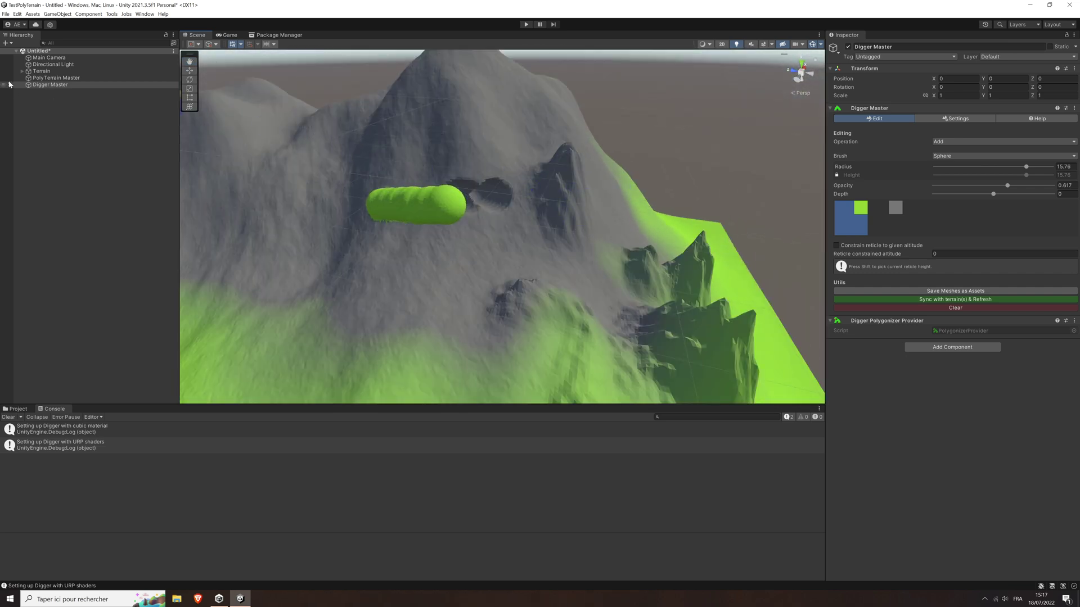
click(22, 77)
- Set Style back to Cubic, resync Digger Master, and frame the blocky terrain
click(944, 144)
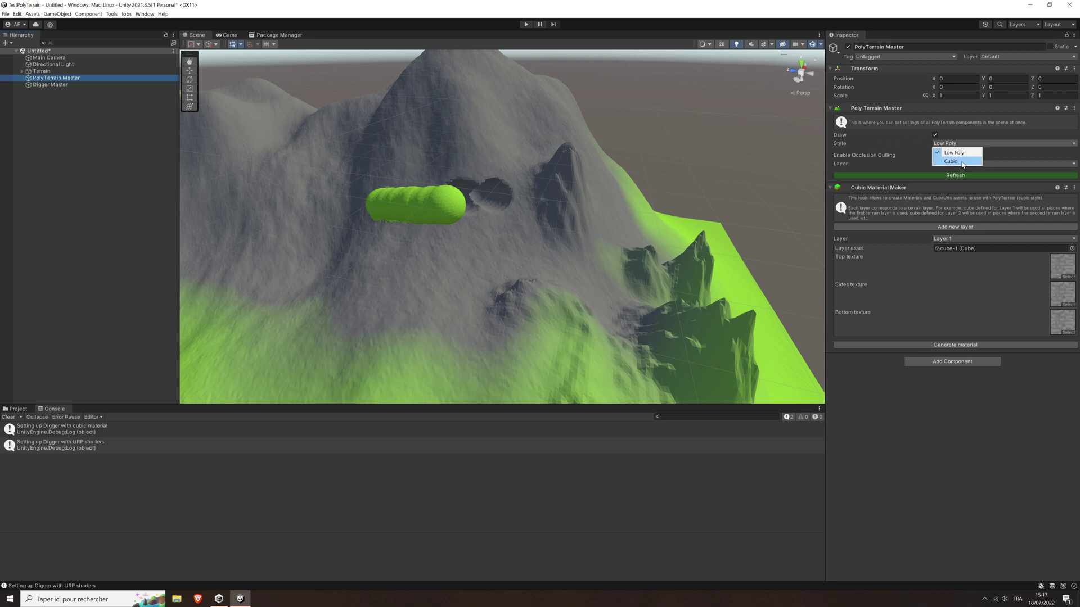
click(956, 162)
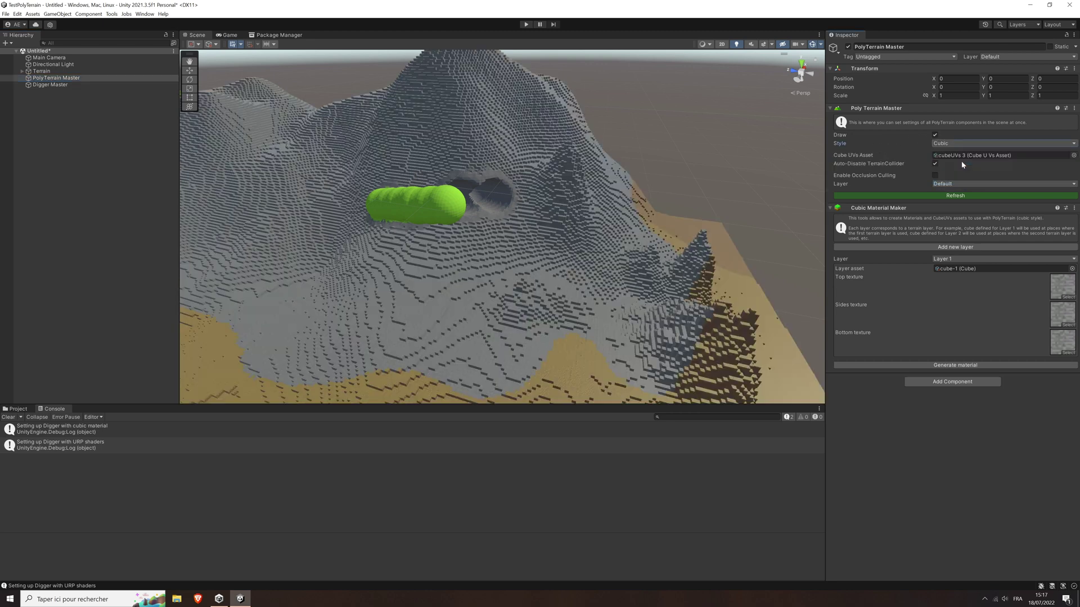
click(33, 86)
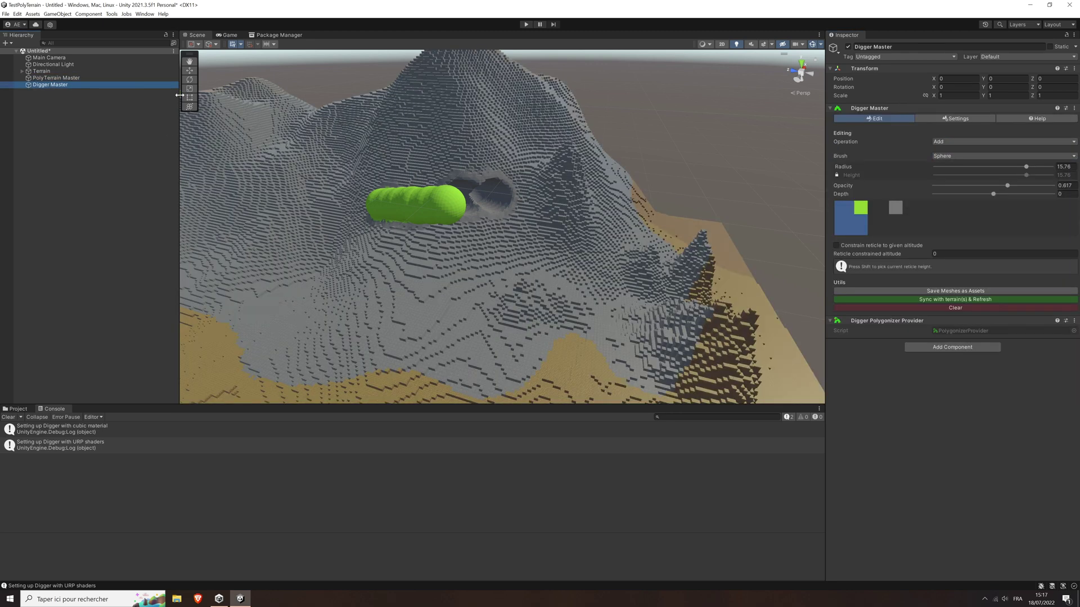
click(893, 300)
right_drag(416, 225, 481, 262)
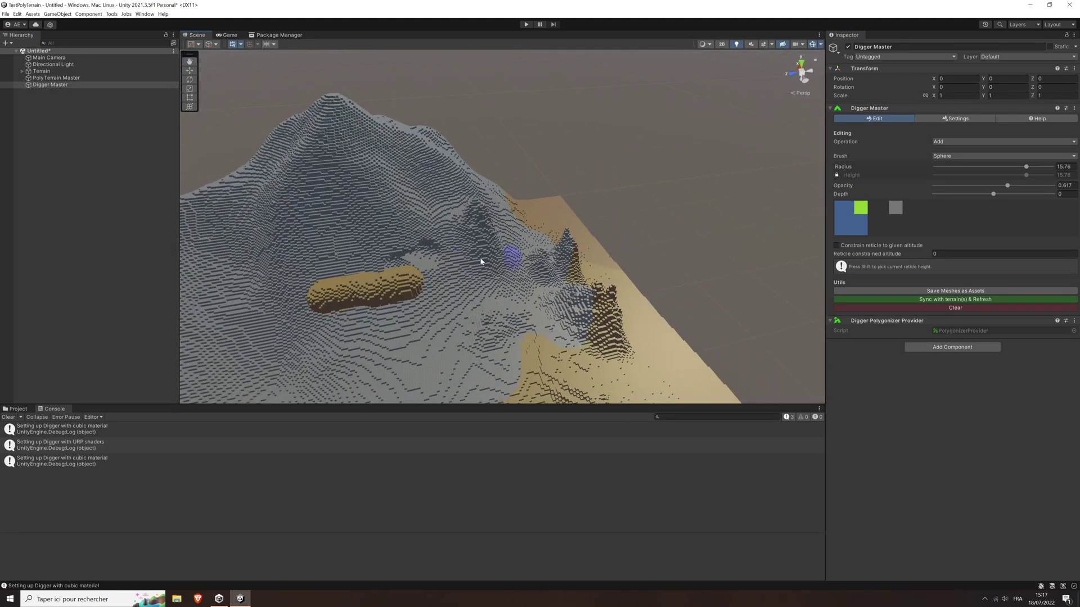
key(f)
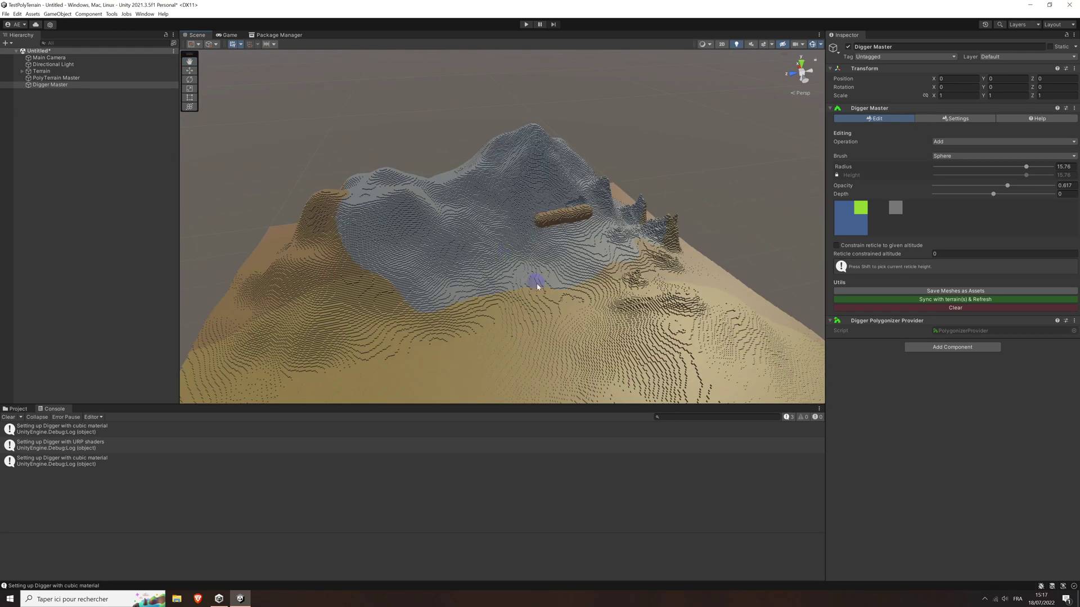